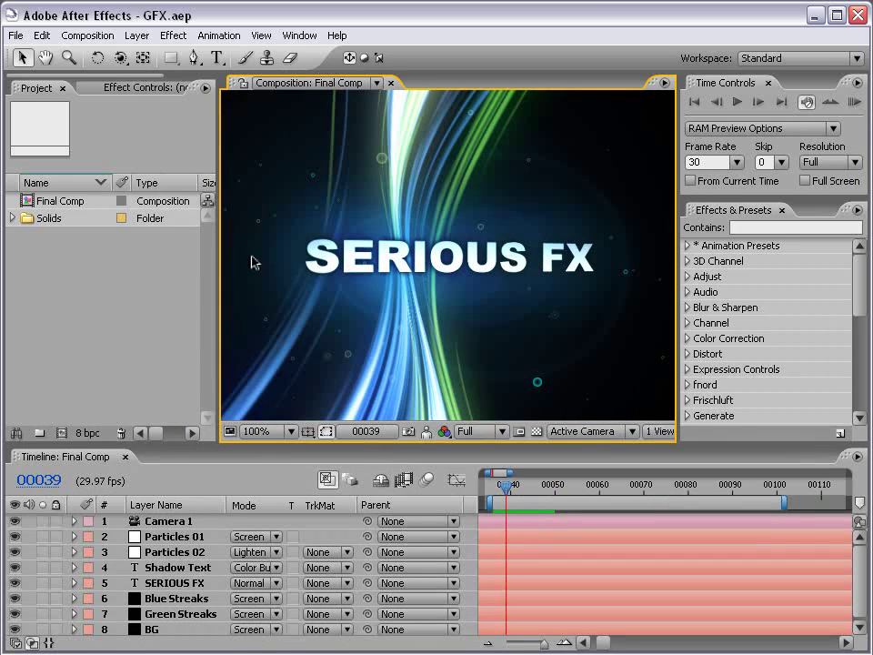
Step: Start a new composition on the NTSC DV preset: 720×480, 29.97 fps, 300 frames
left_click(88, 31)
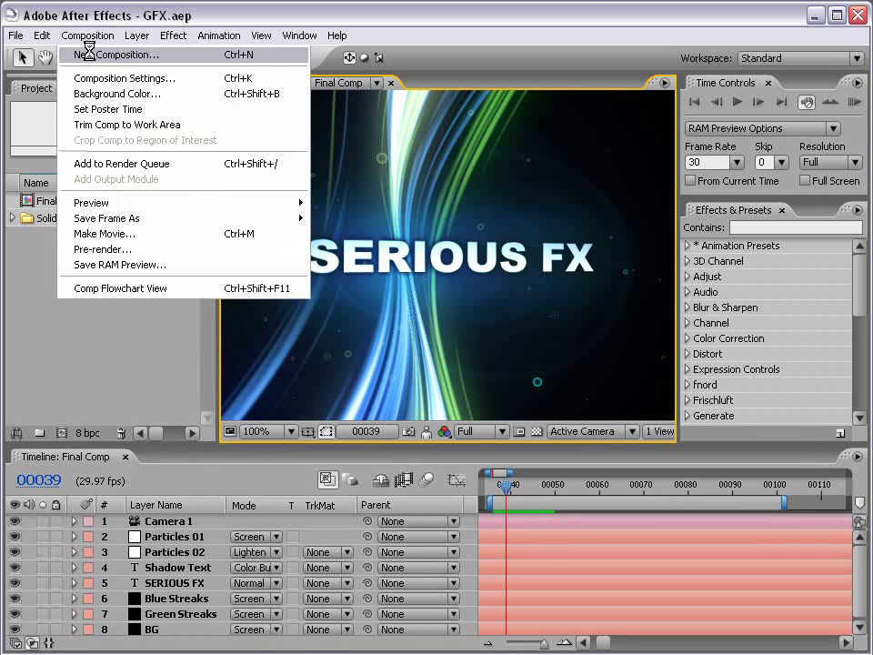
left_click(87, 55)
left_click(437, 230)
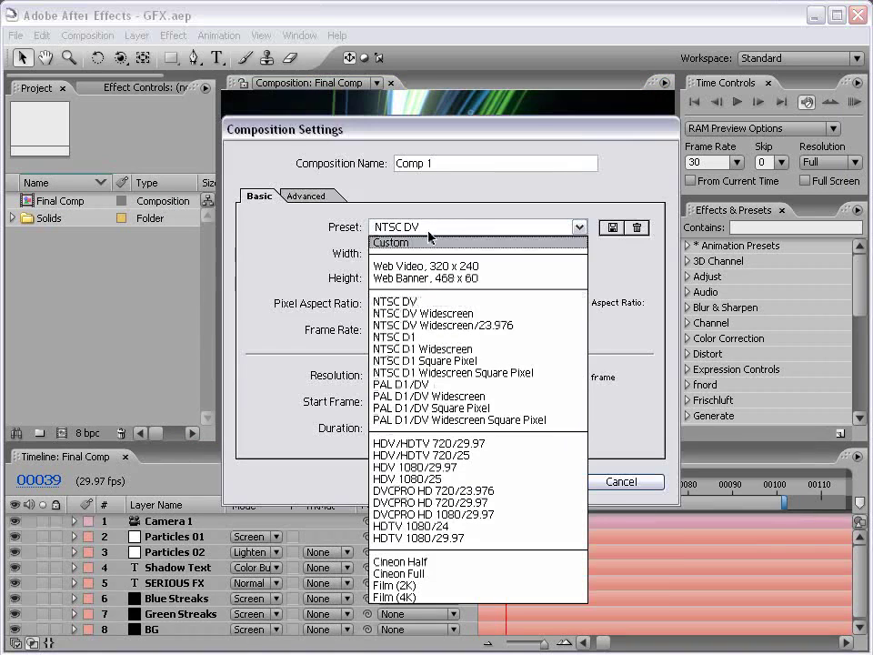
left_click(422, 304)
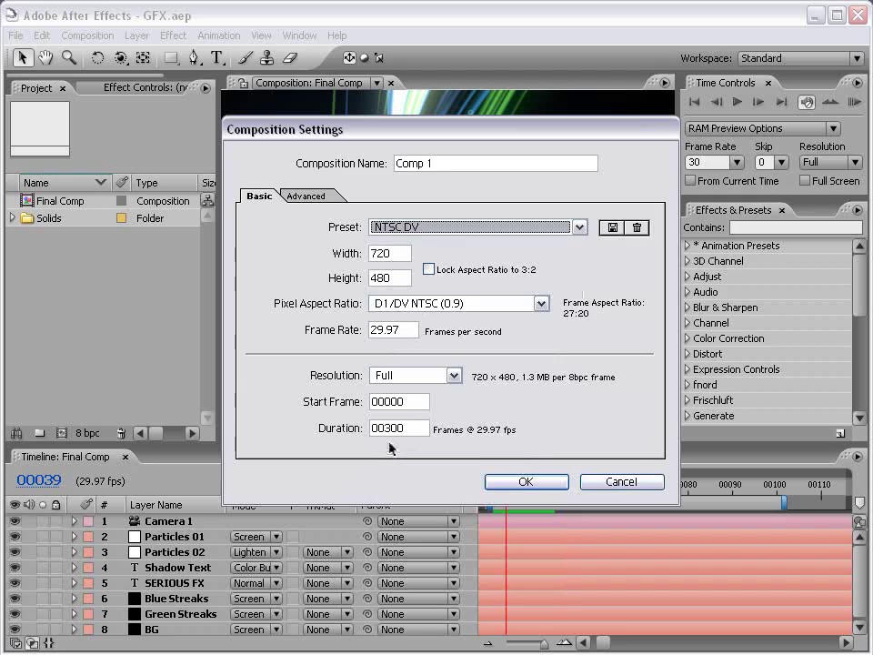
Step: Create Comp 1 and type the title SERIOUS FX at the comp centre
left_click(528, 489)
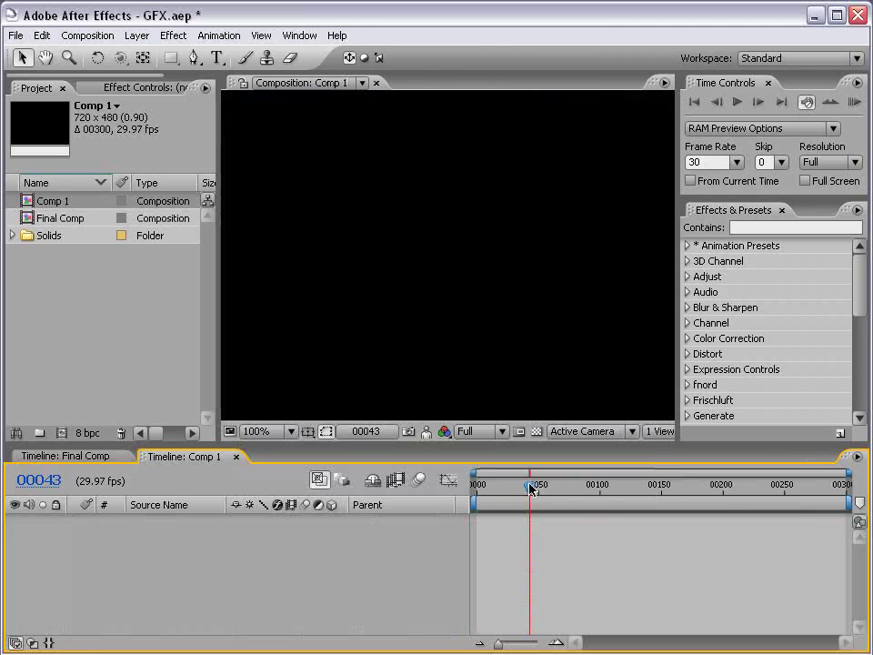
scroll(350, 222, "down", 1)
left_click(218, 58)
left_click(437, 253)
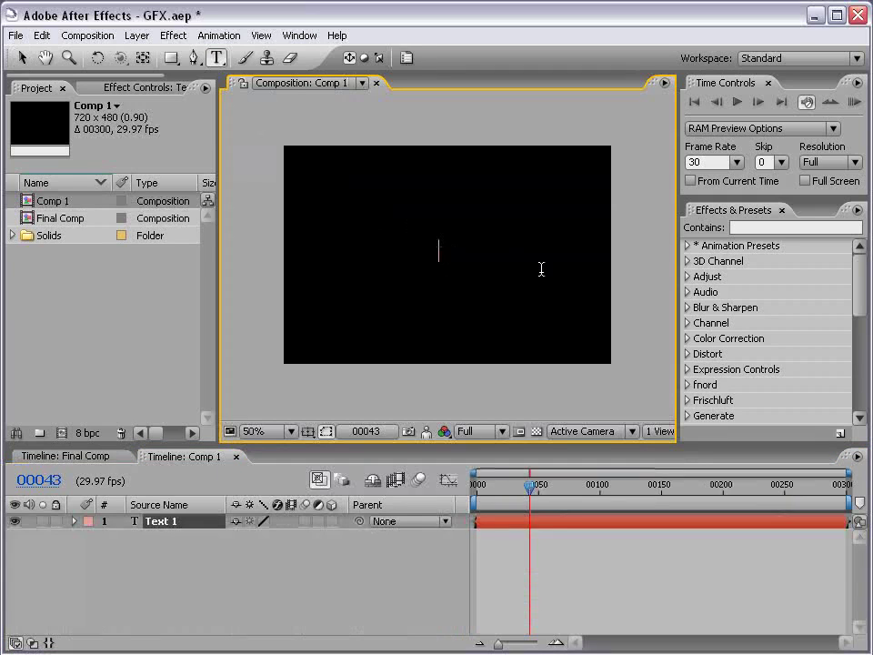
type("SERIOUS FX")
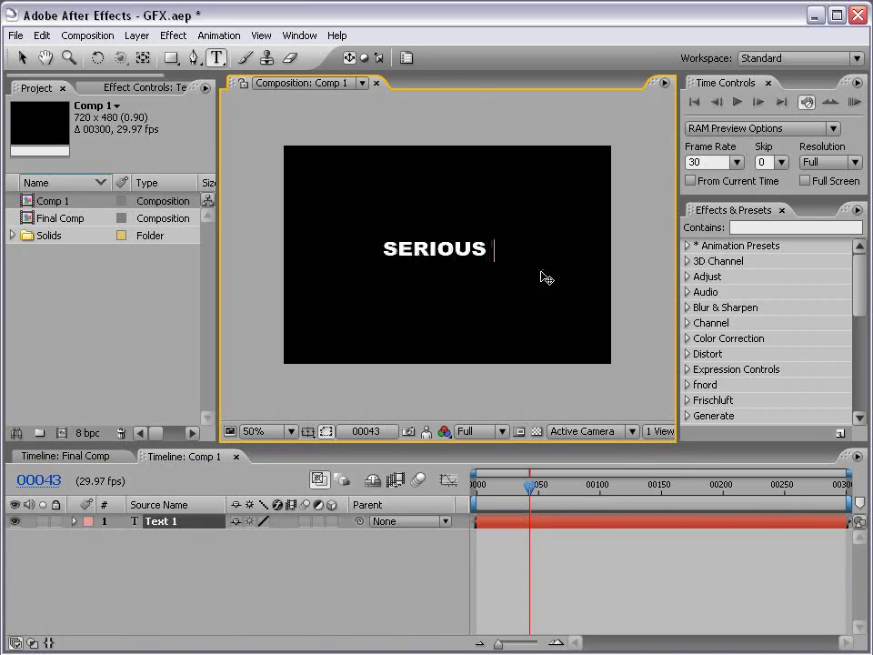
Step: Nudge the SERIOUS FX text layer so it sits centred in the frame
left_click(22, 57)
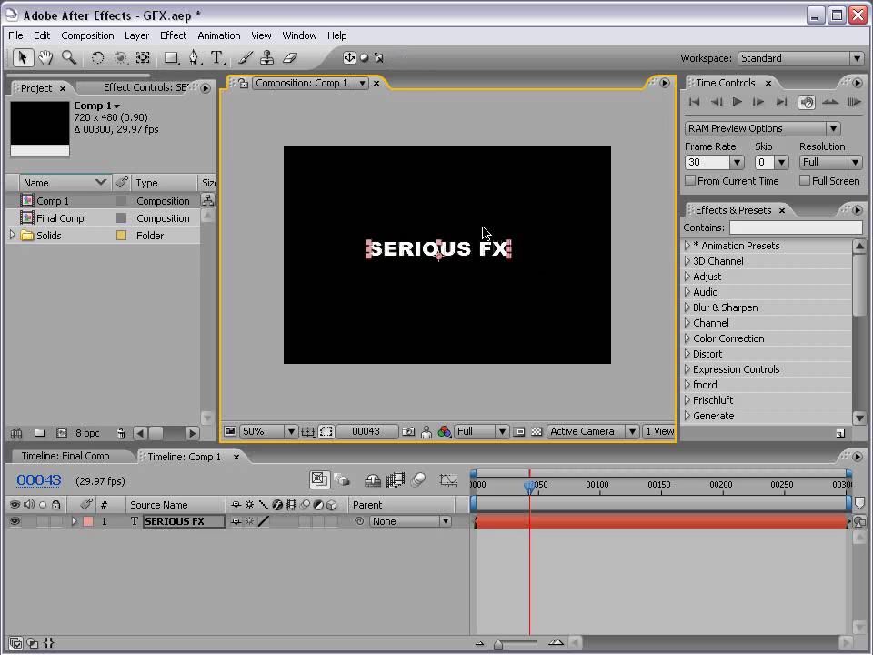
left_click(510, 283)
left_click_drag(474, 259, 478, 260)
left_click(474, 308)
Step: Add a new 300 × 600 gray solid layer, Gray Solid 6
key("period")
key("comma")
left_click(137, 36)
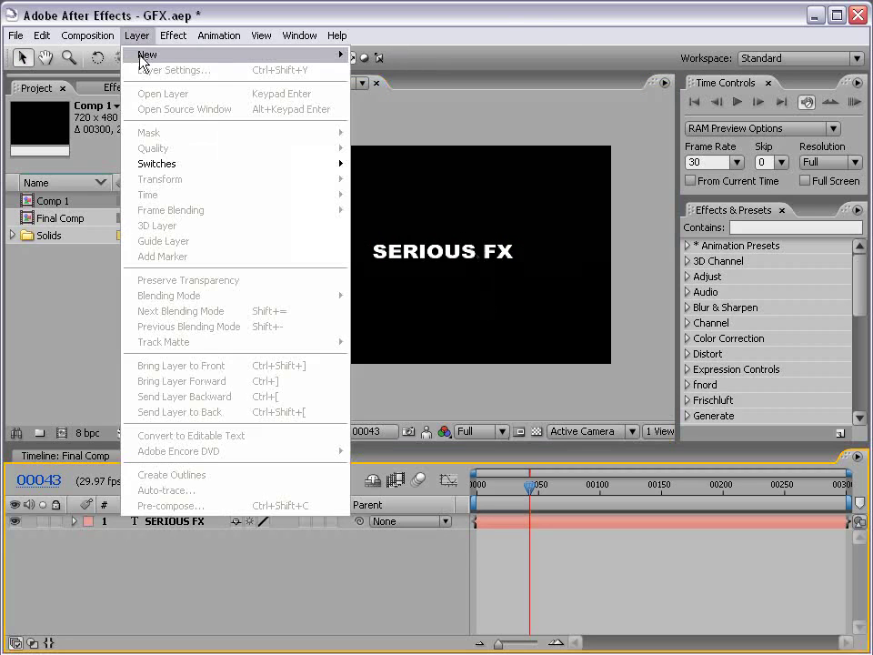
mouse_move(146, 54)
left_click(416, 70)
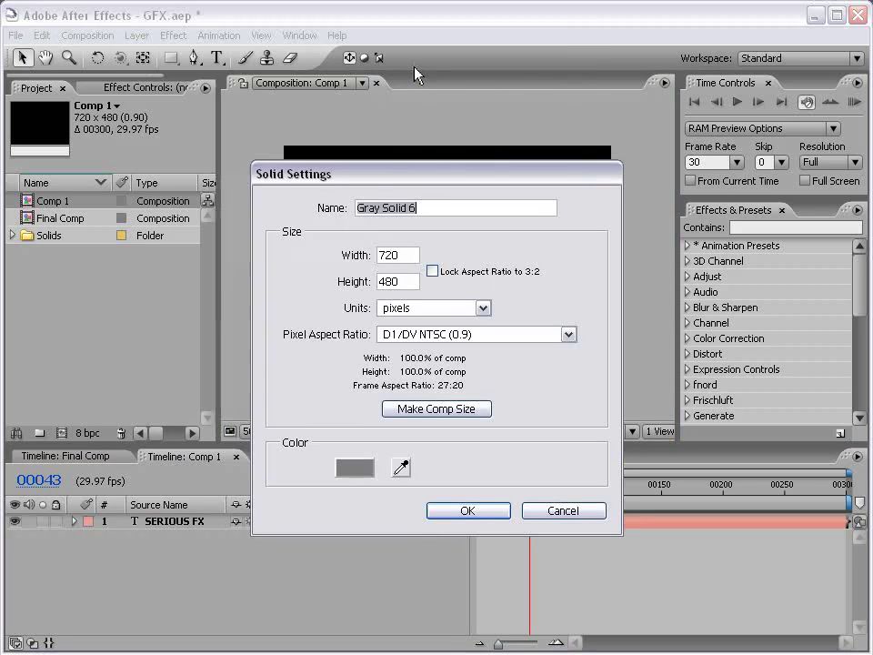
key("Tab")
type("300")
key("Tab")
type("600")
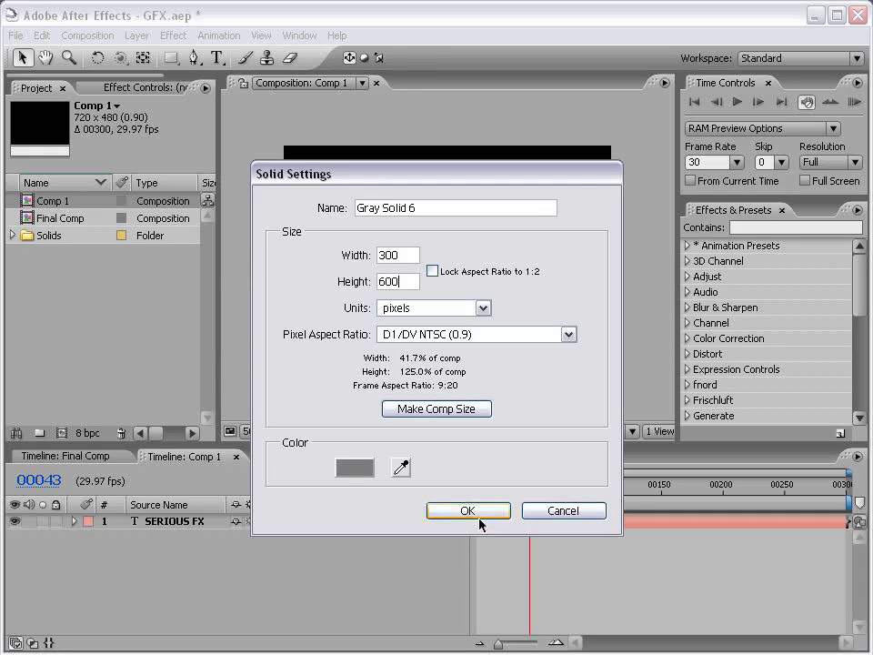
left_click(475, 514)
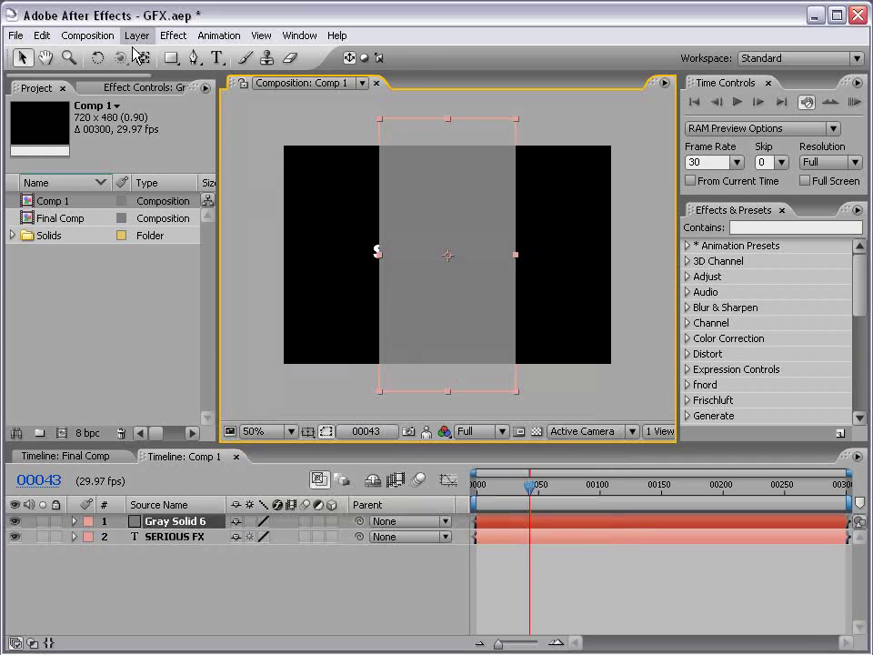
Step: Apply Fractal Noise to the gray solid and widen the Effect Controls panel
left_click(173, 36)
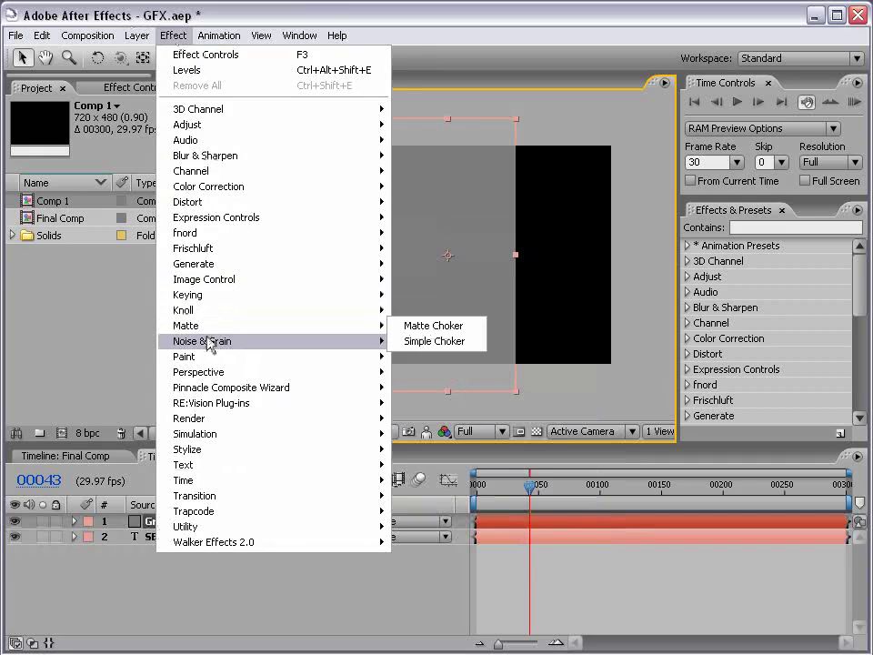
mouse_move(208, 342)
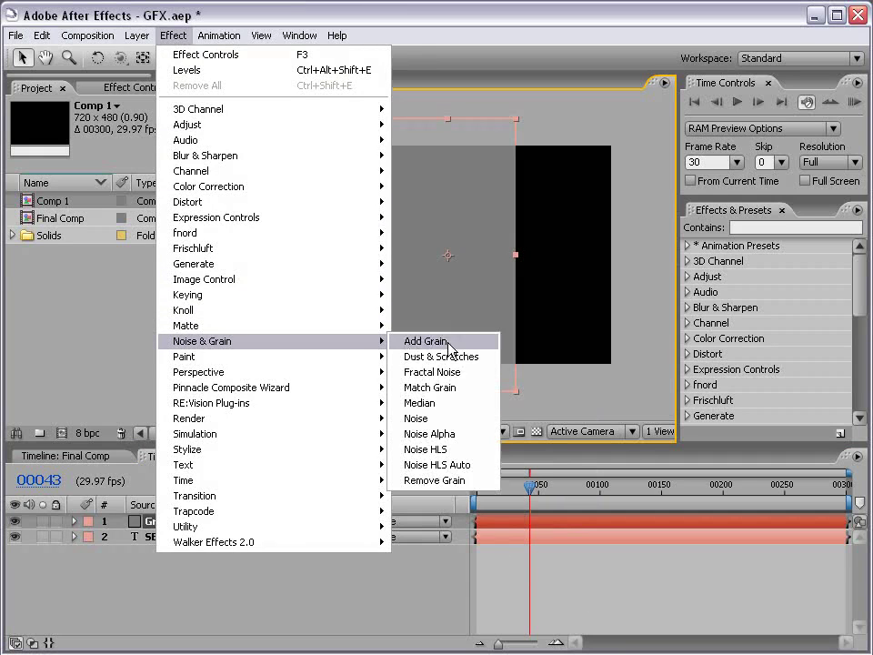
left_click(485, 378)
left_click_drag(218, 277, 309, 277)
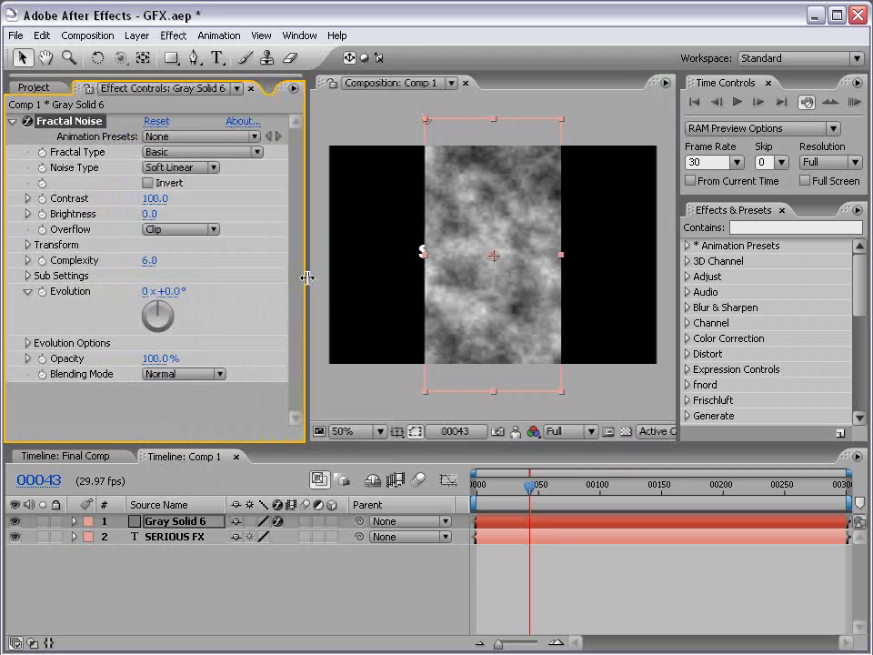
Step: Turn off Uniform Scaling and set the noise Scale Height to 3000
left_click(28, 246)
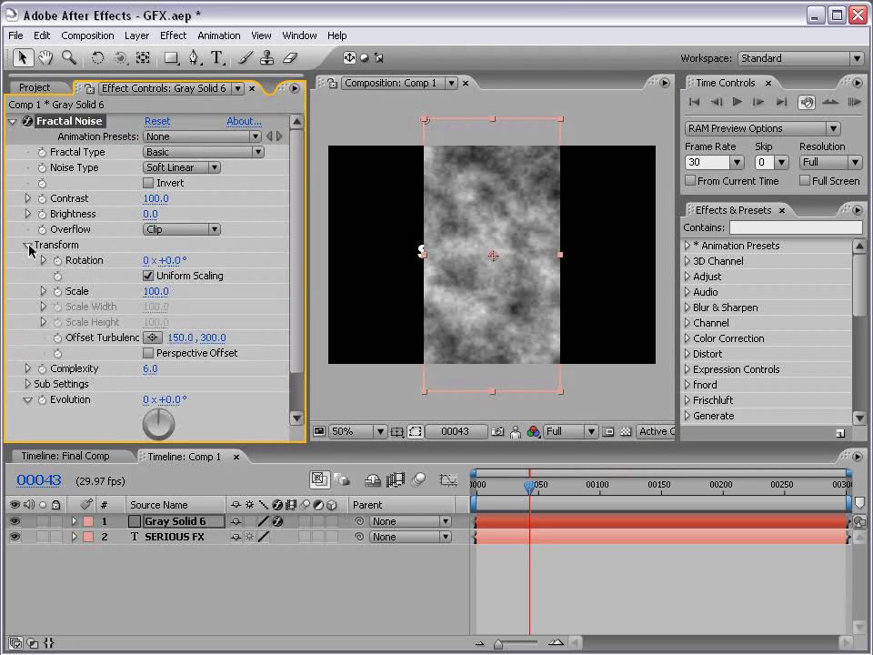
left_click(148, 276)
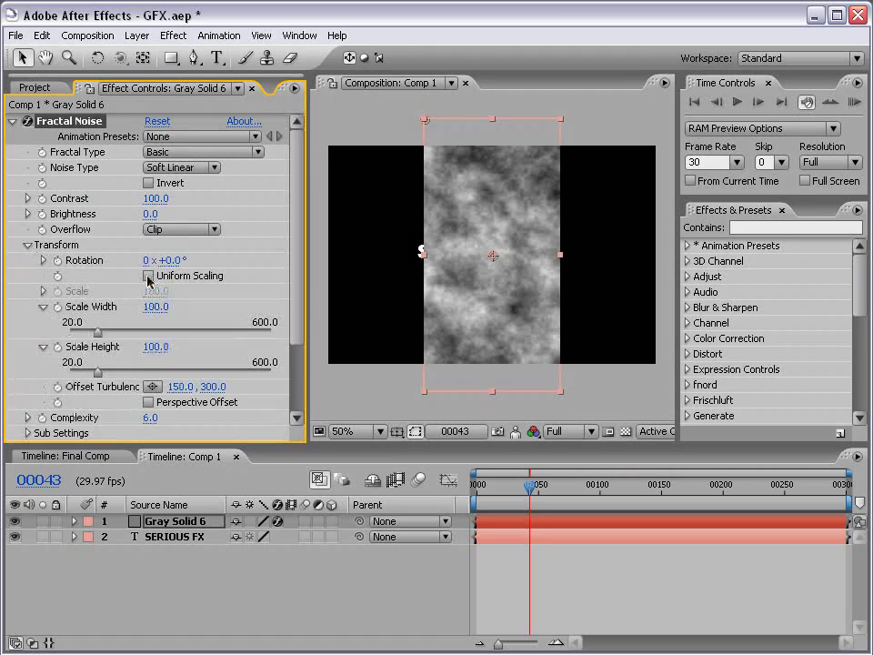
left_click_drag(100, 335, 89, 335)
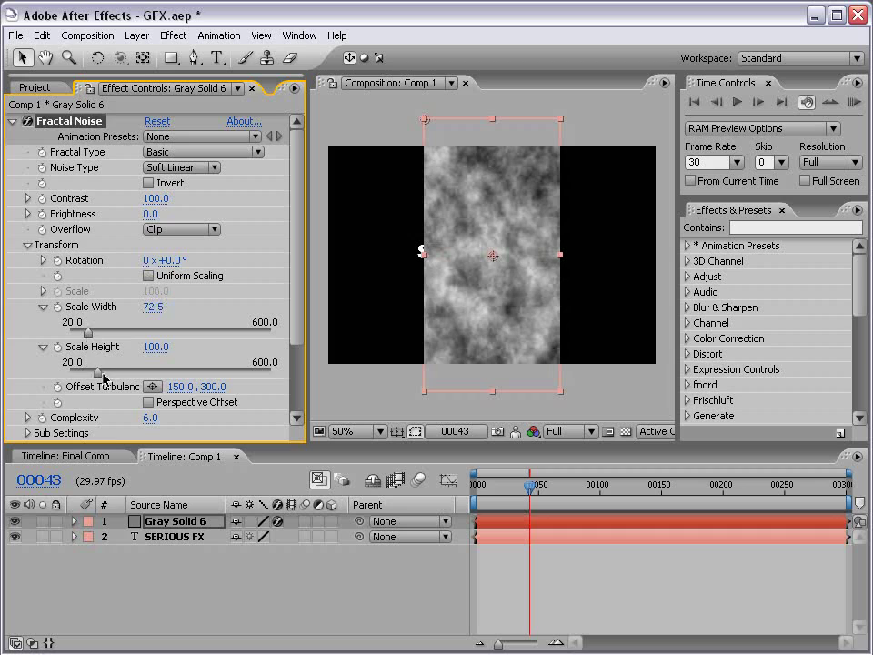
left_click(148, 349)
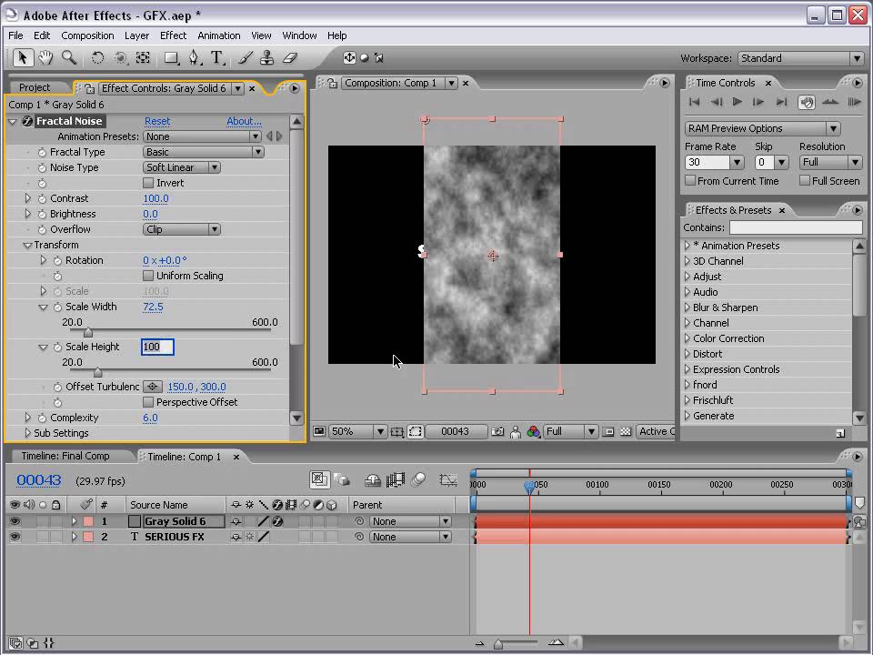
type("3")
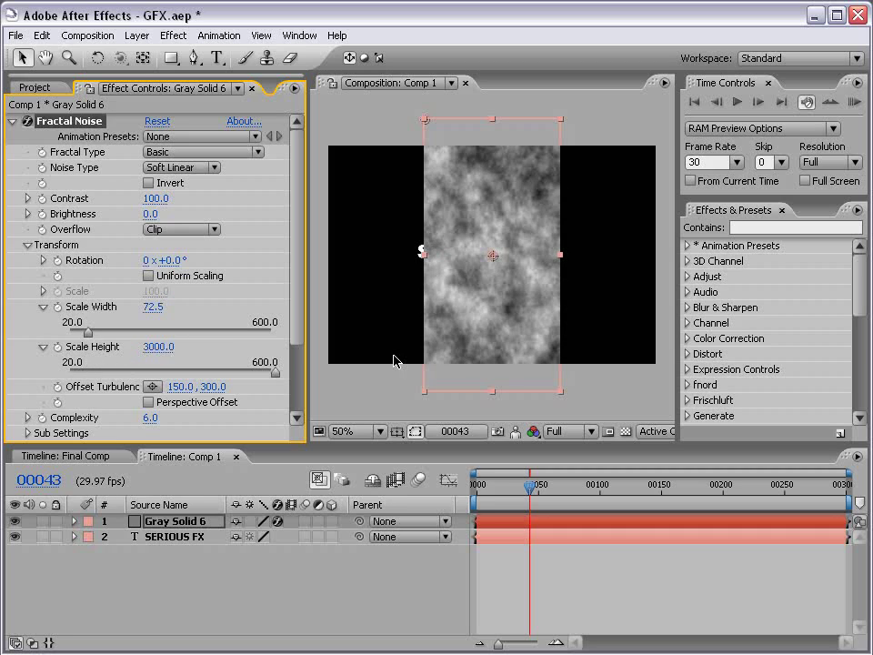
type("000")
key("Return")
Step: Try other Scale Height values, then set the noise Scale Width to 75
mouse_move(275, 372)
left_mouse_down()
mouse_move(189, 370)
mouse_move(276, 374)
left_mouse_up()
left_click(150, 348)
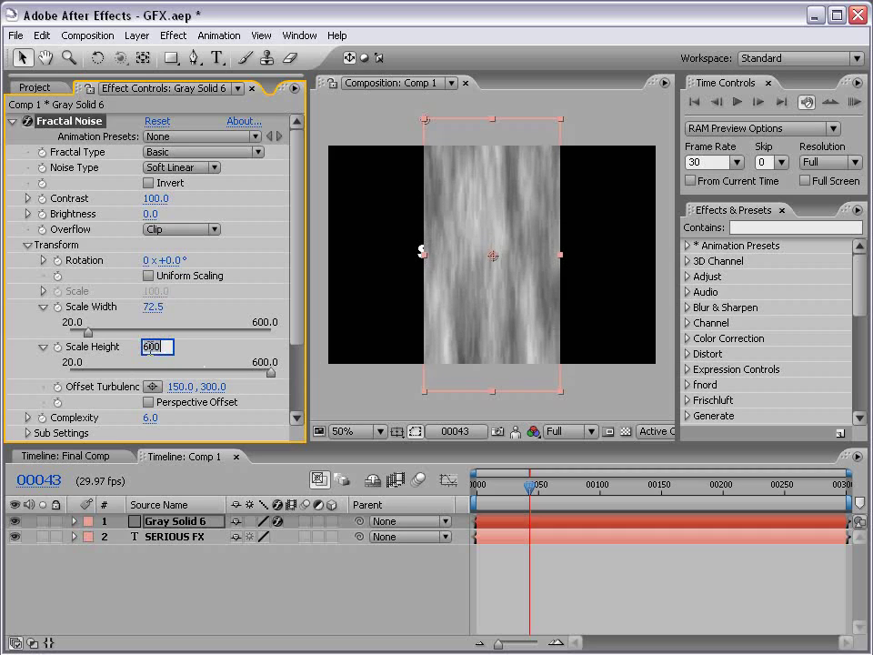
type("2500")
key("Return")
left_click(150, 349)
type("2600")
key("Return")
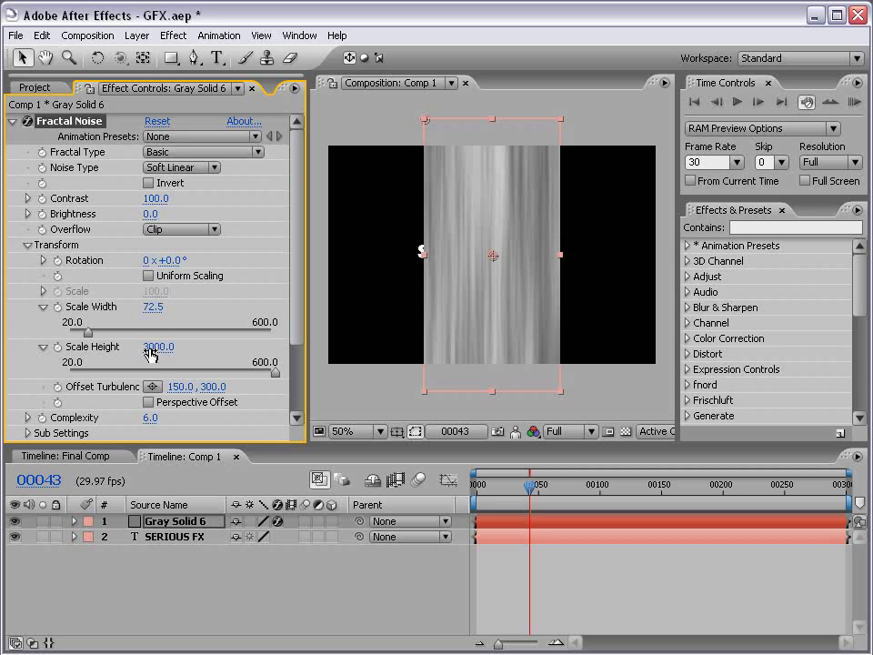
mouse_move(90, 336)
left_mouse_down()
mouse_move(101, 337)
mouse_move(91, 337)
left_mouse_up()
left_click(151, 310)
type("75")
key("Return")
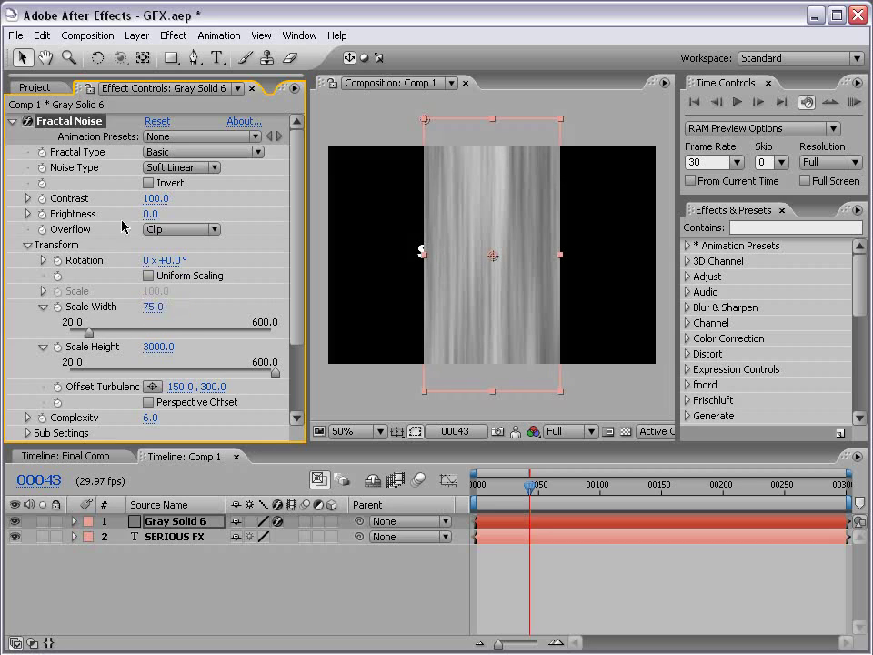
Step: Set Fractal Noise Contrast to 500 and Brightness to -85, then deselect the layer
left_click_drag(156, 198, 354, 187)
left_click(157, 198)
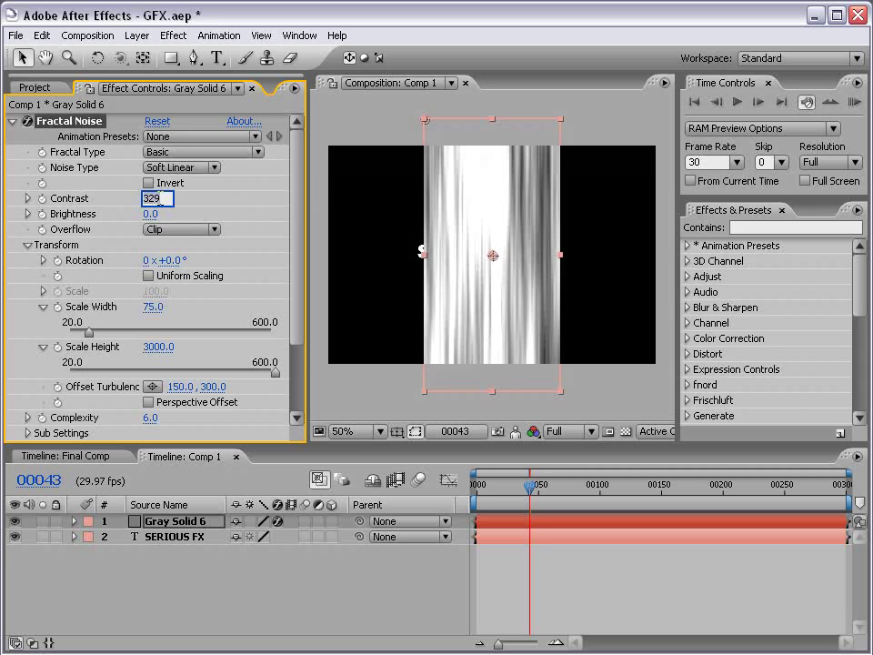
type("500")
key("Return")
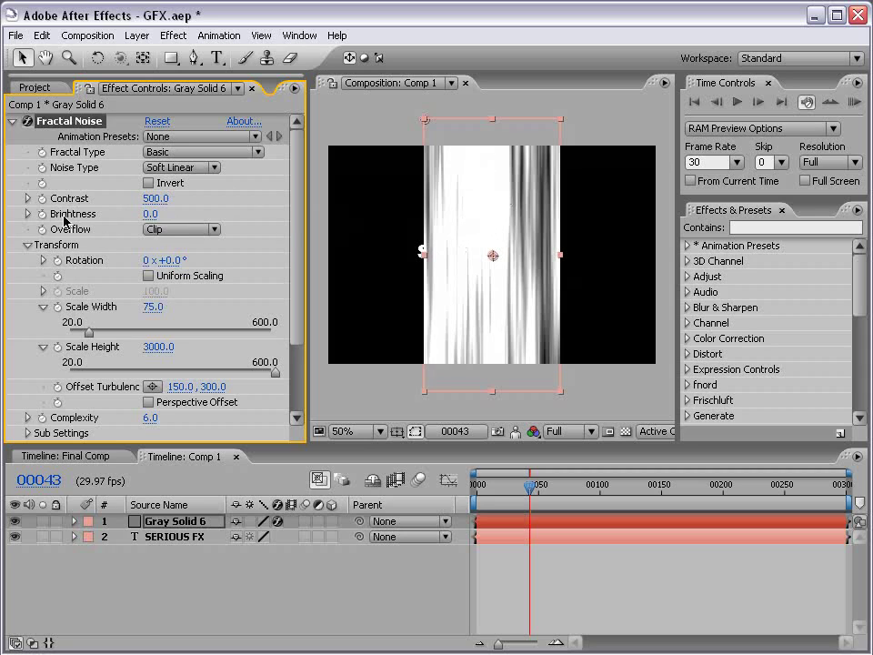
left_click_drag(150, 214, 75, 215)
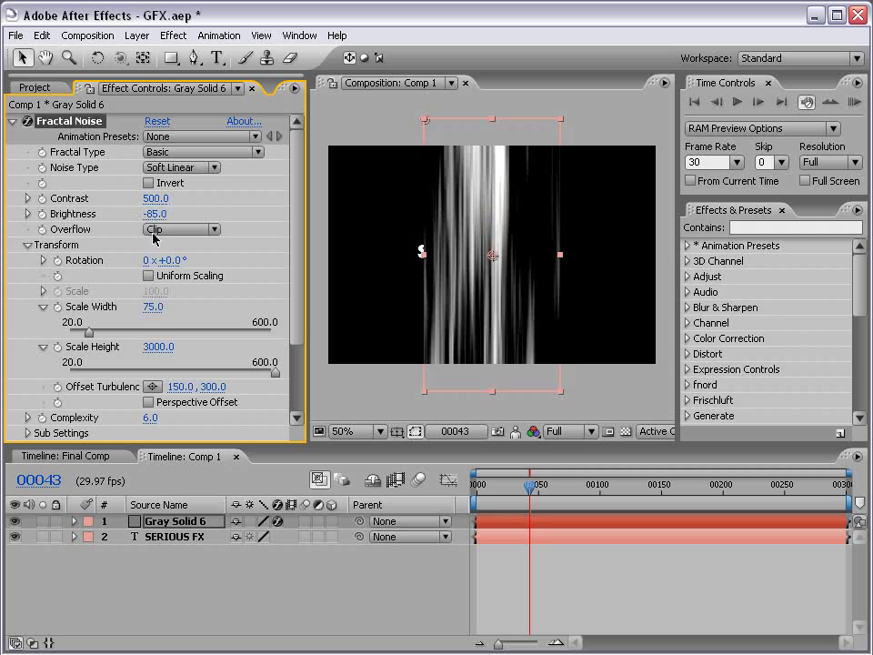
left_click(507, 544)
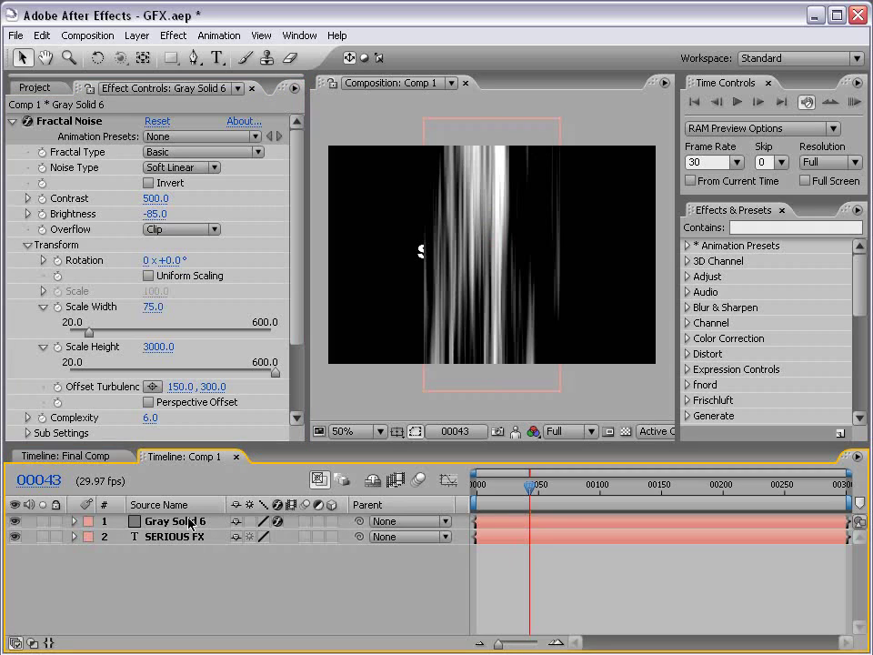
Step: Preview how Evolution changes the streaks at the start, then reset it to zero
left_click_drag(532, 492, 474, 494)
scroll(282, 363, "down", 5)
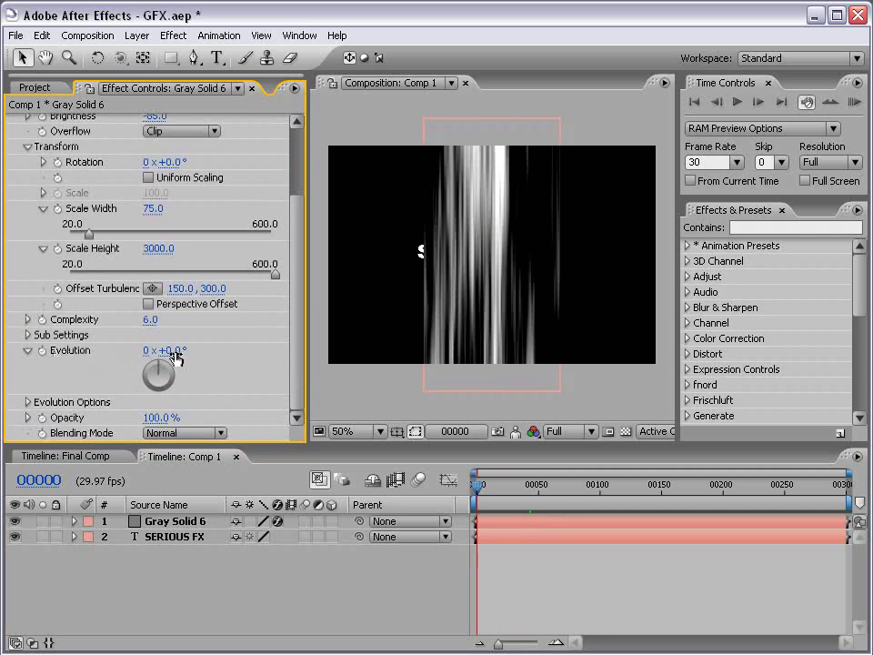
mouse_move(177, 350)
left_mouse_down()
mouse_move(869, 351)
mouse_move(700, 351)
left_mouse_up()
key("ctrl+z")
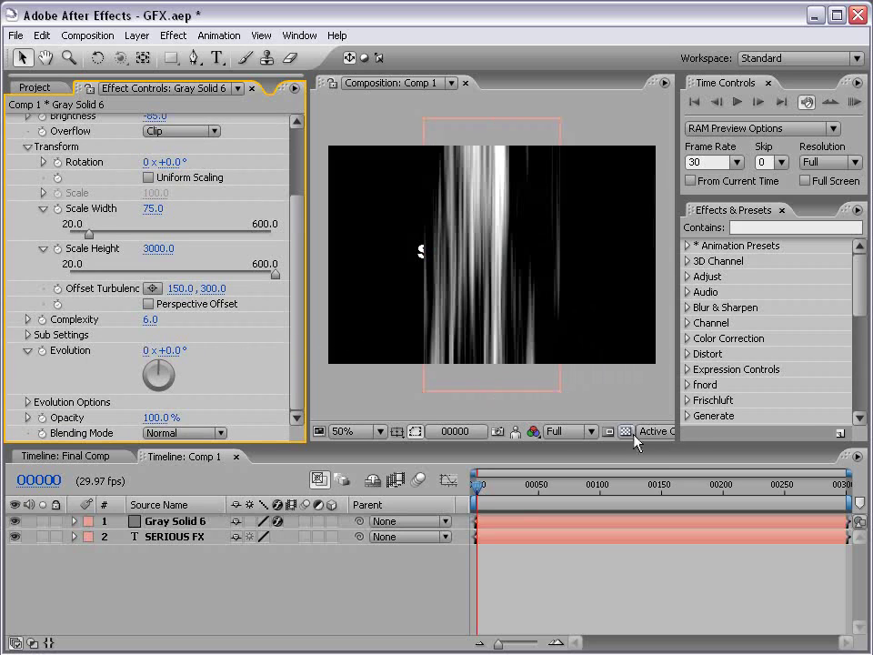
Step: Keyframe Evolution from 0x at frame 0 to 1x at frame 200 and preview it
left_click(41, 352)
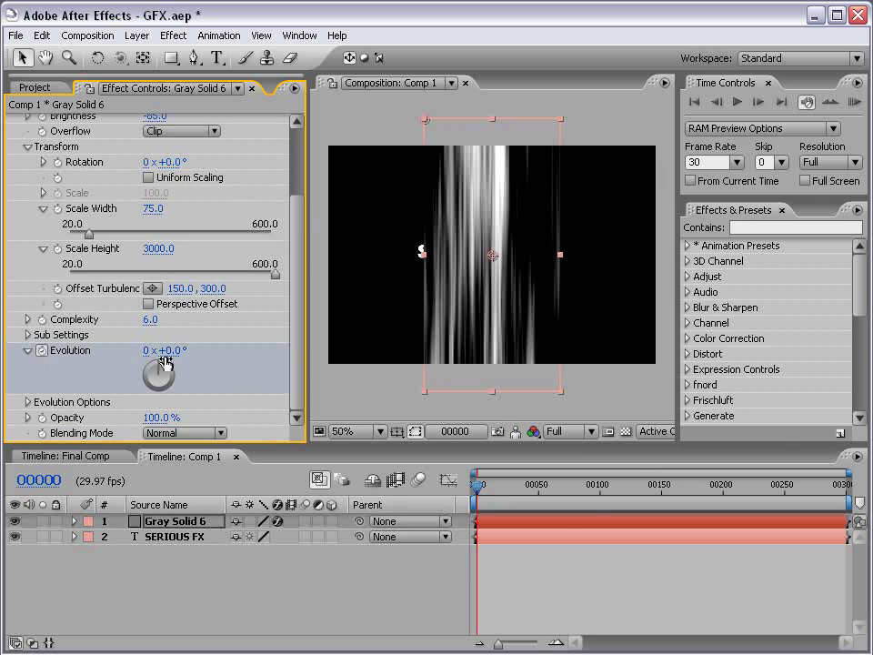
left_click_drag(532, 494, 723, 520)
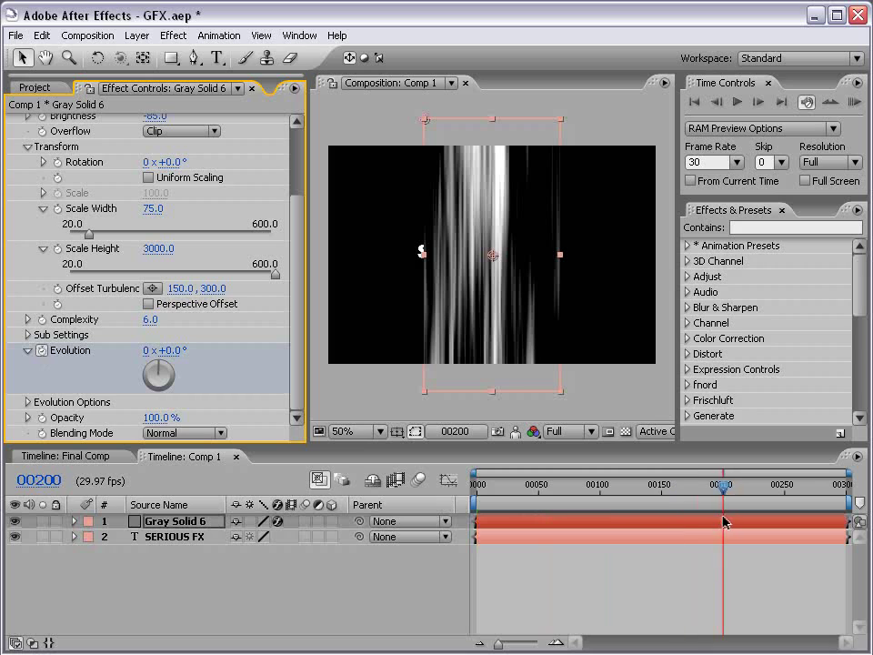
left_click(145, 350)
type("1")
key("Return")
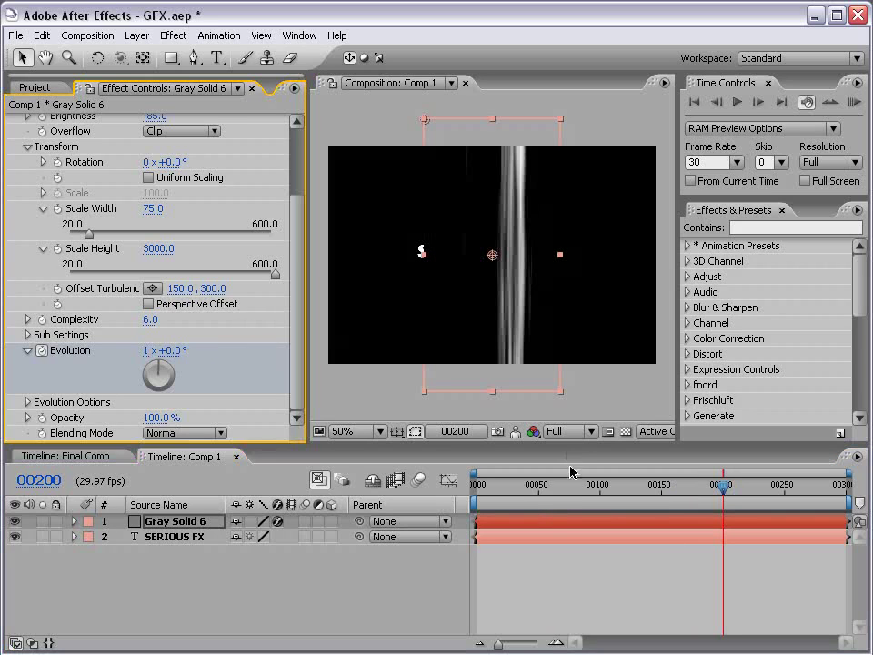
left_click_drag(566, 483, 476, 486)
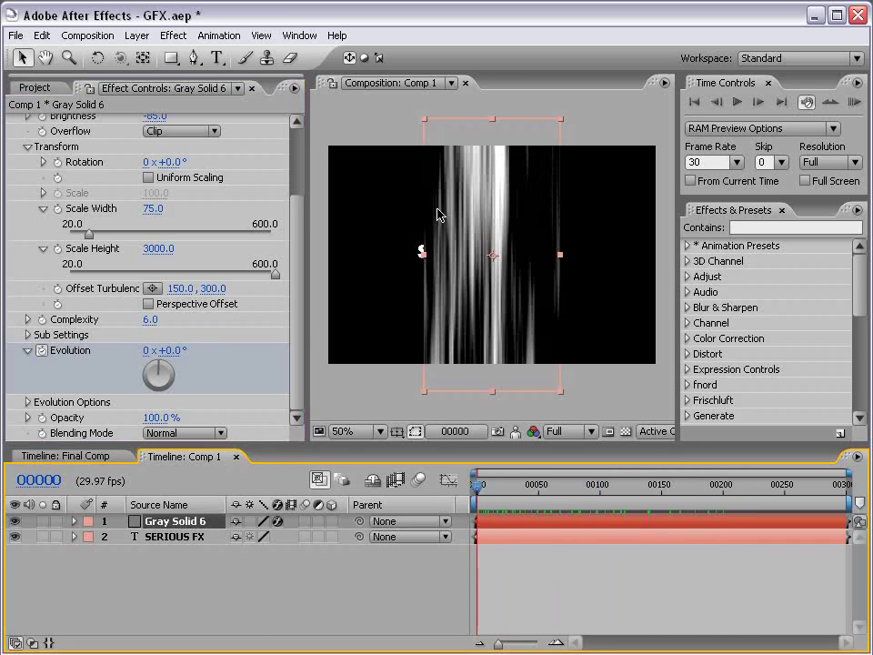
Step: Apply Bezier Warp to the streak layer and enlarge the composition view
left_click(173, 36)
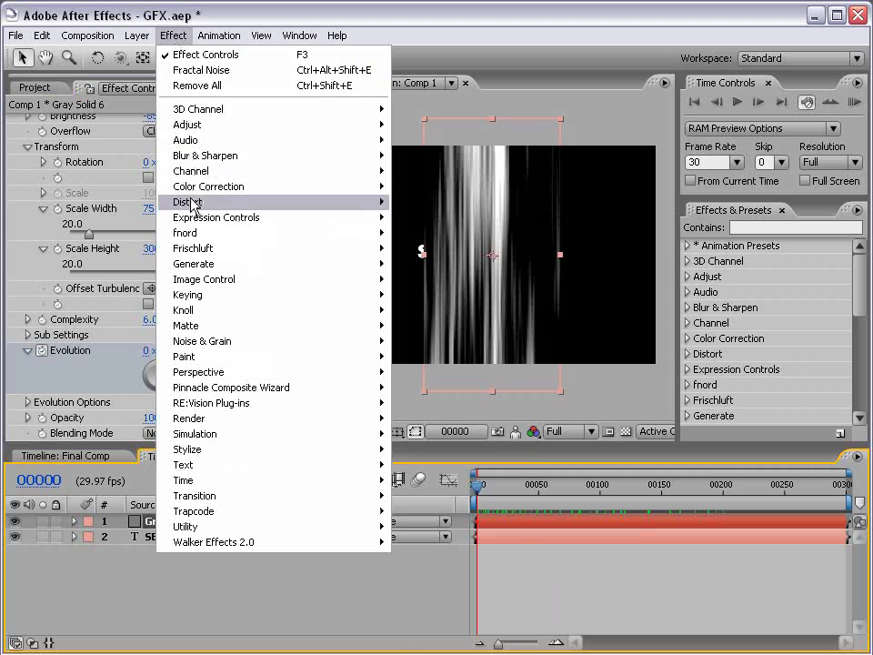
mouse_move(204, 202)
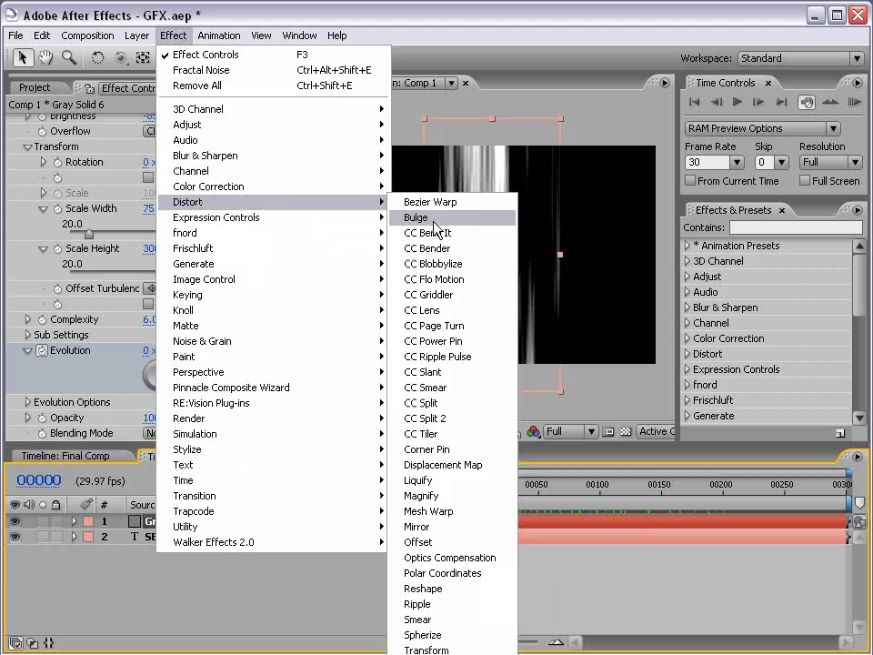
left_click(487, 207)
left_click_drag(482, 445, 482, 507)
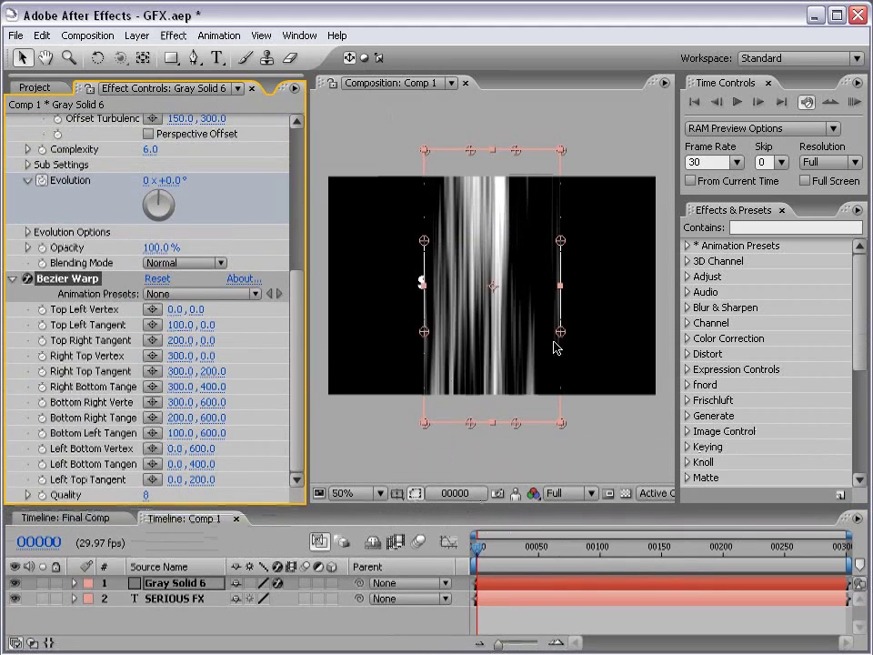
key("grave")
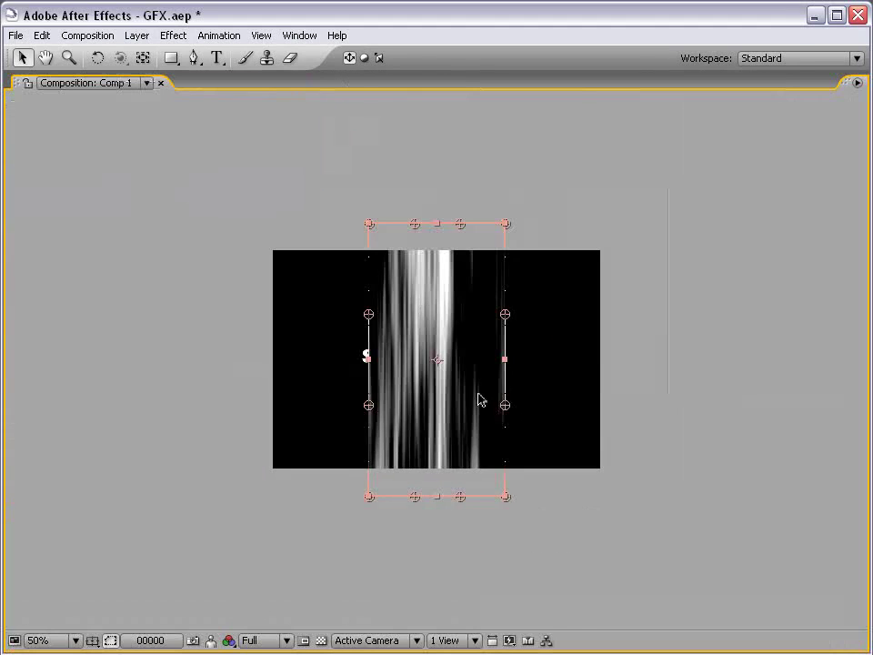
key("period")
key("comma")
Step: Drag the Bezier Warp vertices and tangents to bend the streaks into an hourglass curve
left_click_drag(506, 410, 466, 405)
left_click_drag(503, 316, 474, 316)
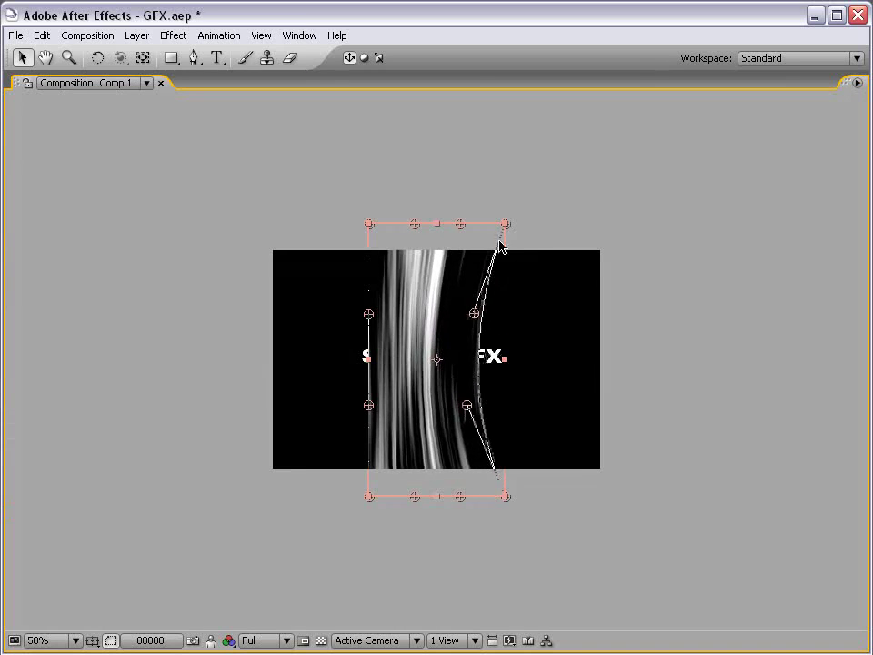
left_click_drag(506, 224, 551, 212)
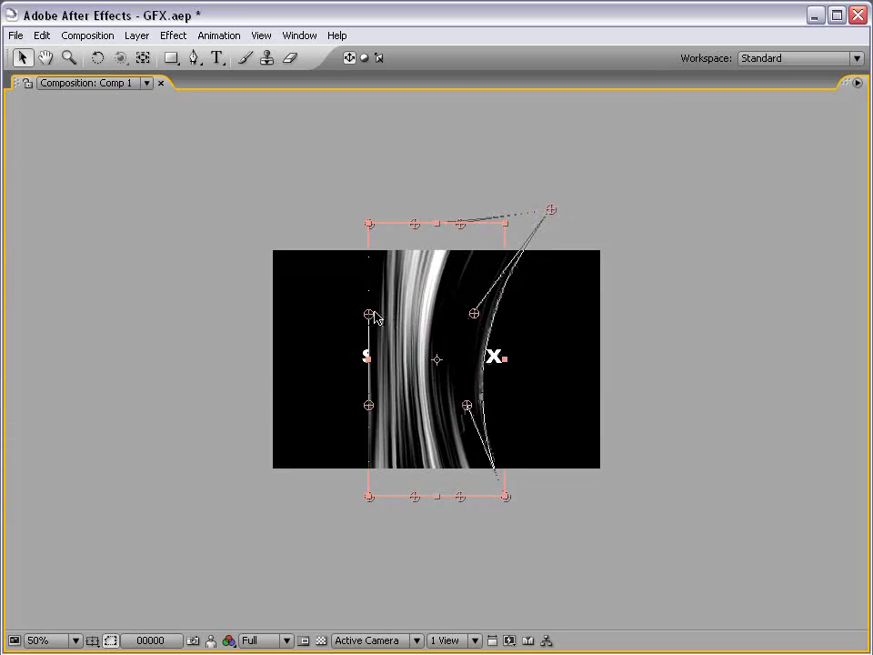
left_click_drag(369, 313, 428, 325)
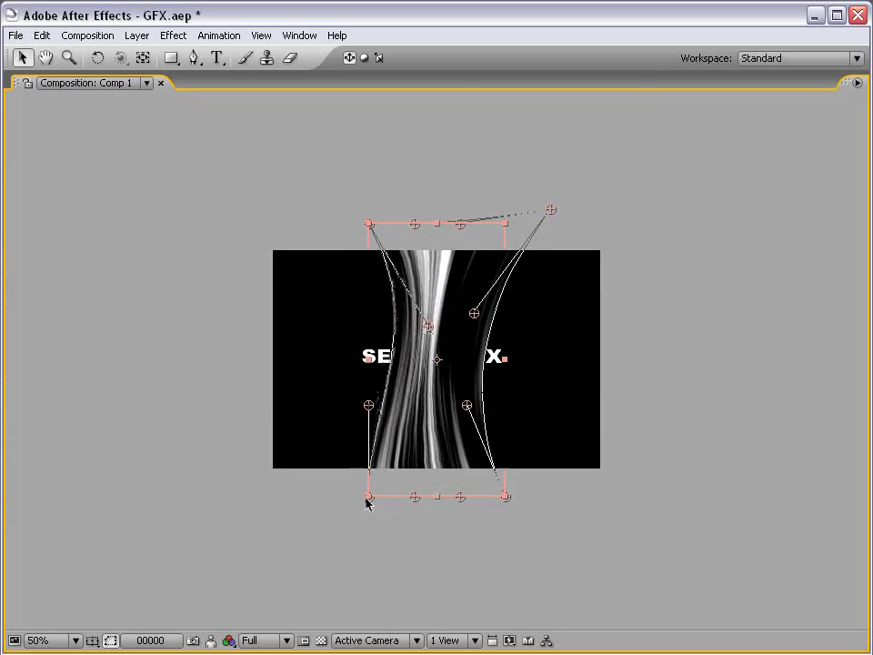
left_click_drag(367, 498, 303, 499)
left_click_drag(370, 409, 391, 382)
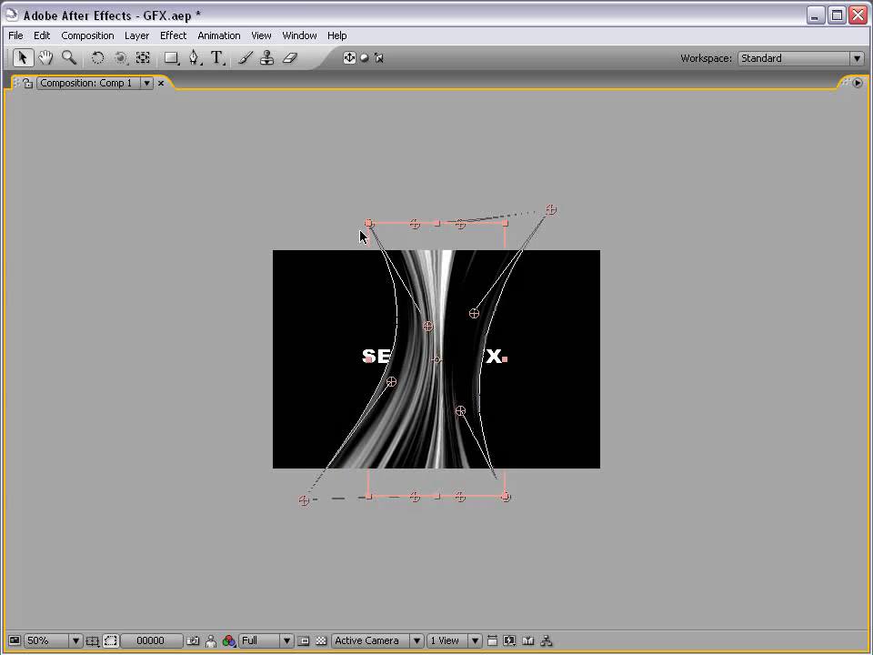
mouse_move(370, 225)
left_mouse_down()
mouse_move(397, 221)
mouse_move(387, 218)
left_mouse_up()
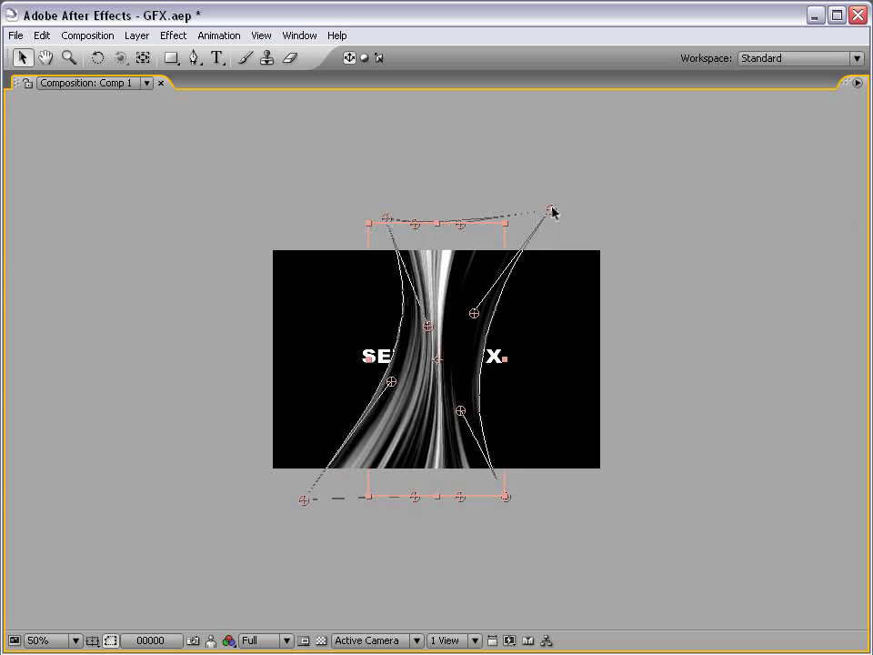
left_click_drag(552, 212, 596, 200)
left_click_drag(463, 228, 493, 228)
left_click_drag(417, 226, 440, 229)
left_click_drag(391, 384, 428, 383)
left_click_drag(304, 505, 292, 502)
Step: Check the warp at full size and fine-tune its lower right and left curves
key("period")
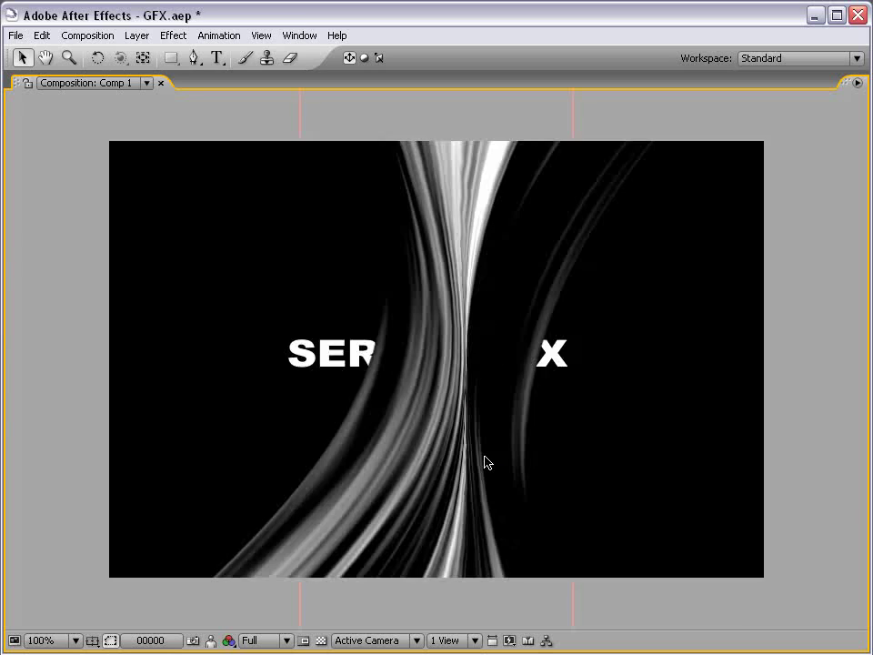
key("comma")
key("grave")
key("period")
key("grave")
key("comma")
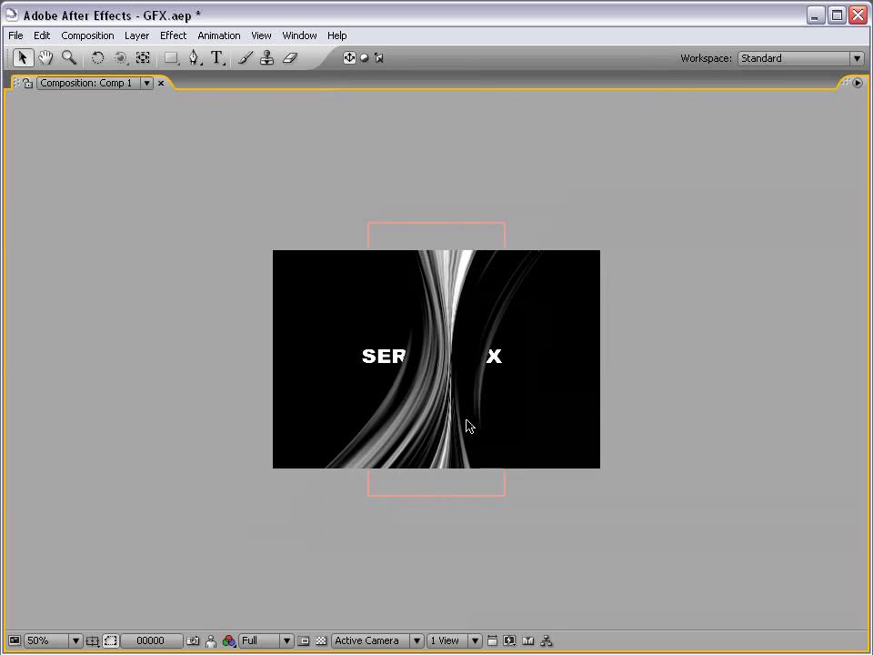
key("grave")
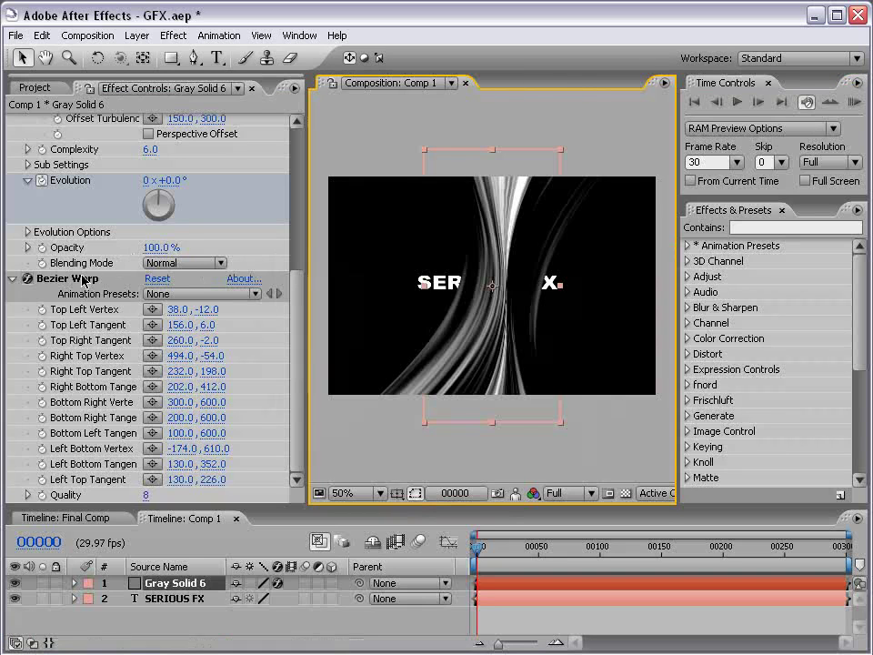
left_click(82, 280)
key("period")
left_click_drag(540, 389, 571, 369)
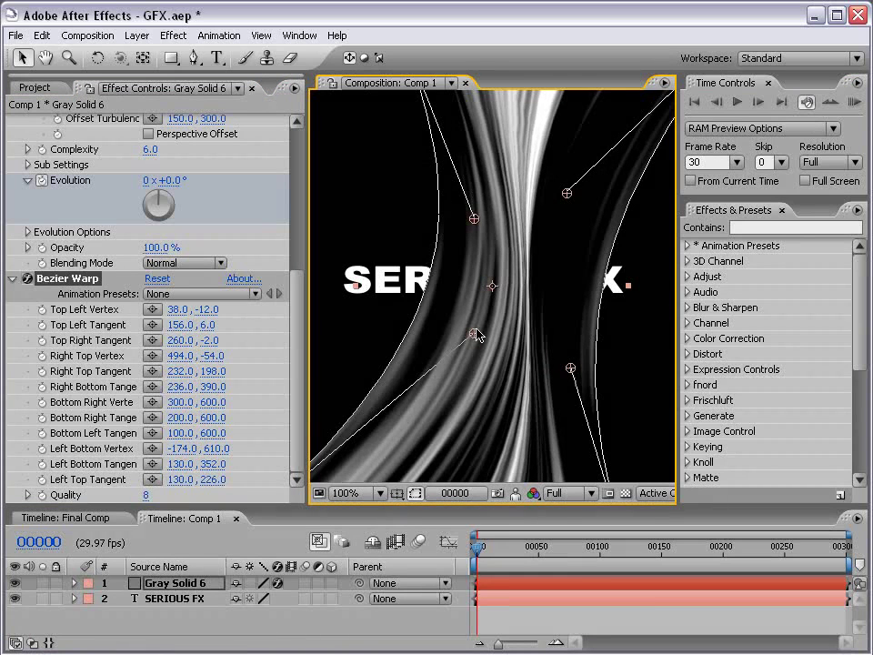
left_click_drag(474, 330, 469, 327)
Step: Raise the Bezier Warp Quality from 8 to 10 and review the warped streaks
key("grave")
key("comma")
left_click(635, 437)
key("period")
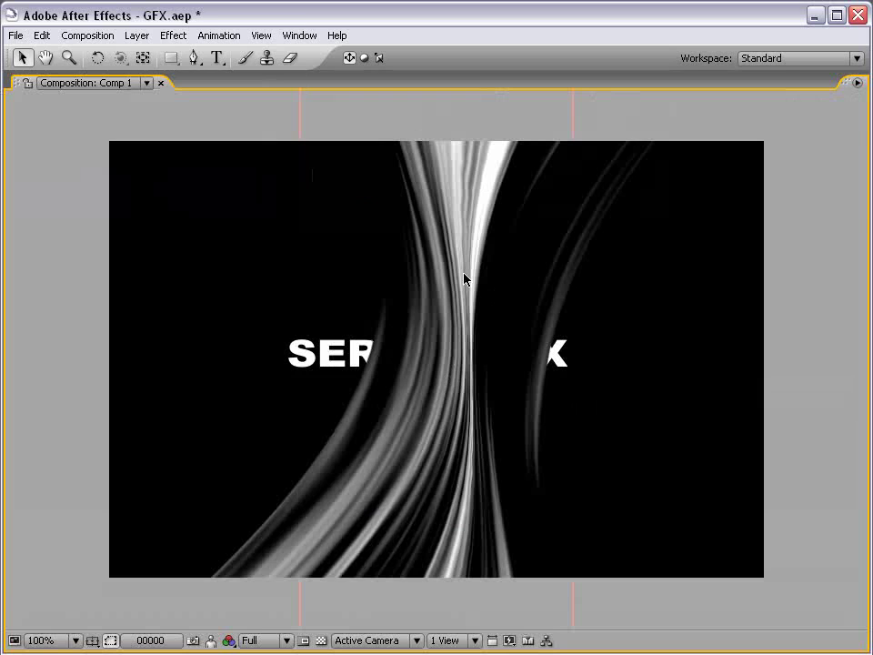
key("comma")
key("grave")
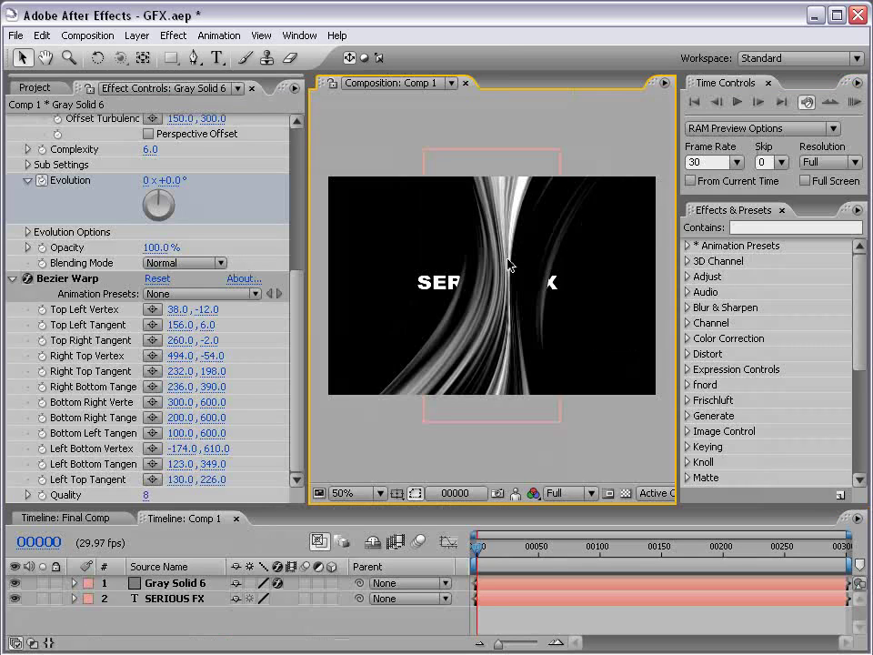
left_click(300, 357)
left_click_drag(143, 499, 248, 494)
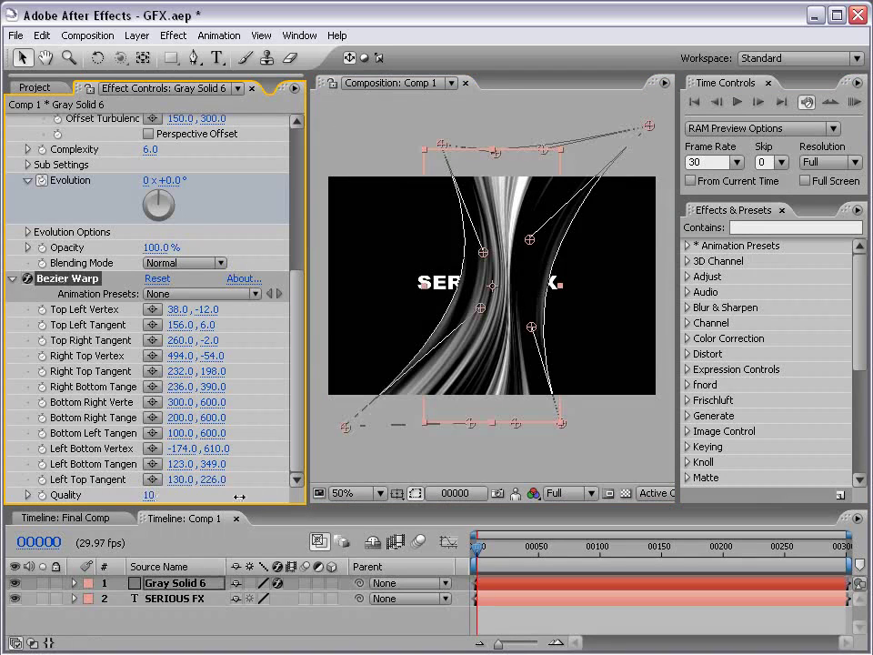
left_click(576, 407)
key("period")
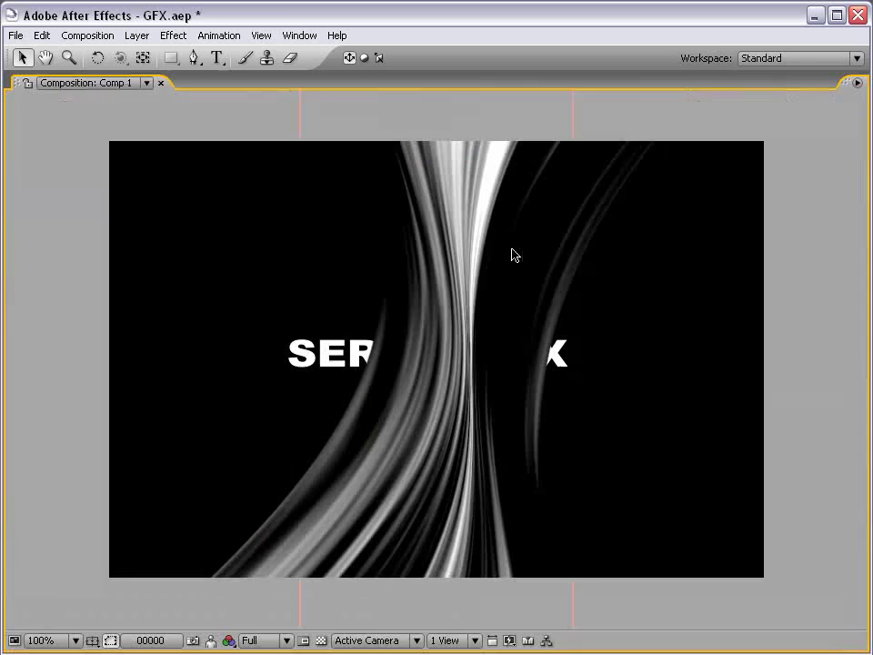
key("grave")
left_click(494, 302)
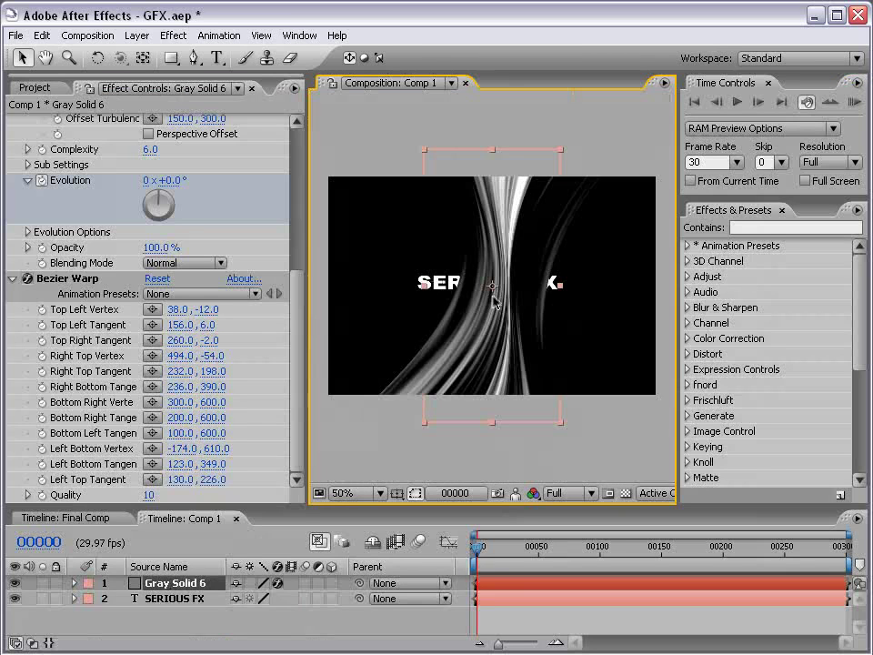
Step: Set Gray Solid 6's blending mode to Screen over the title
key("F4")
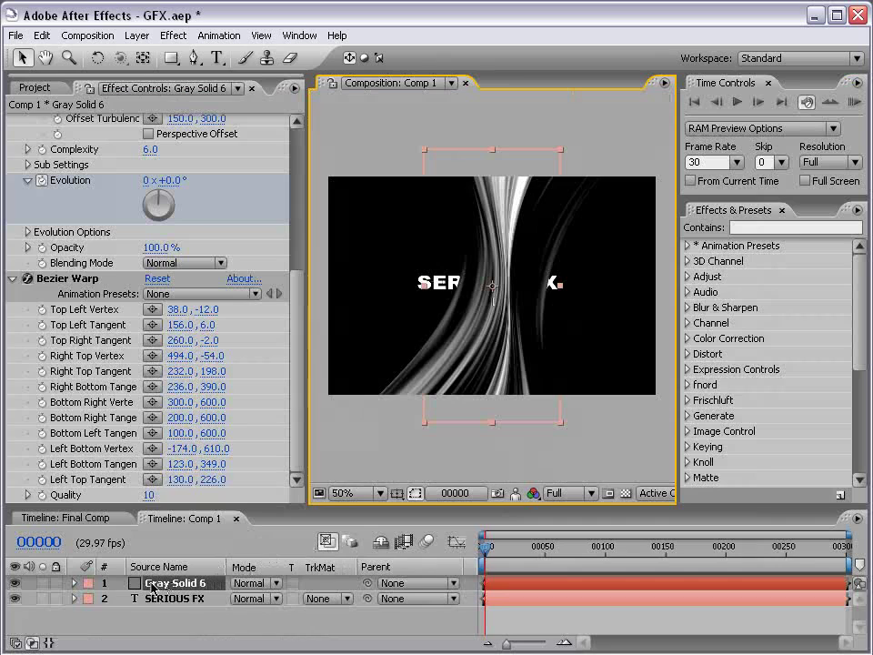
left_click(257, 585)
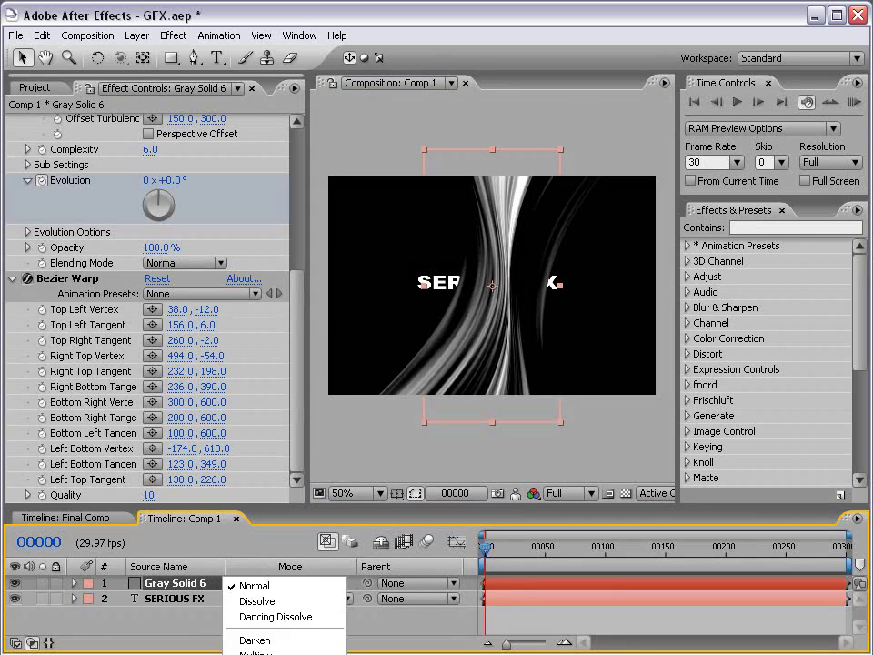
left_click(249, 610)
left_click(250, 583)
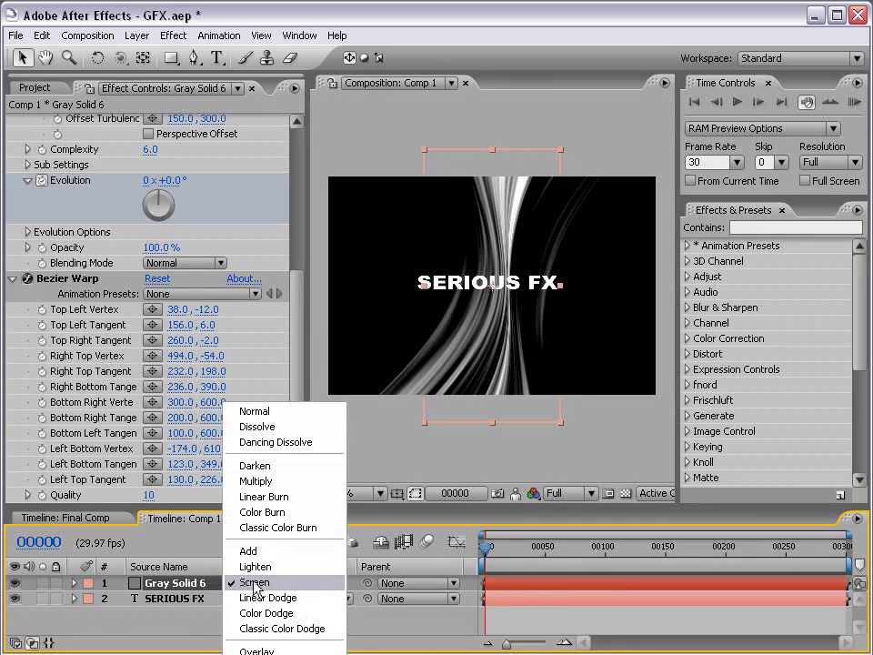
left_click(253, 583)
left_click(292, 625)
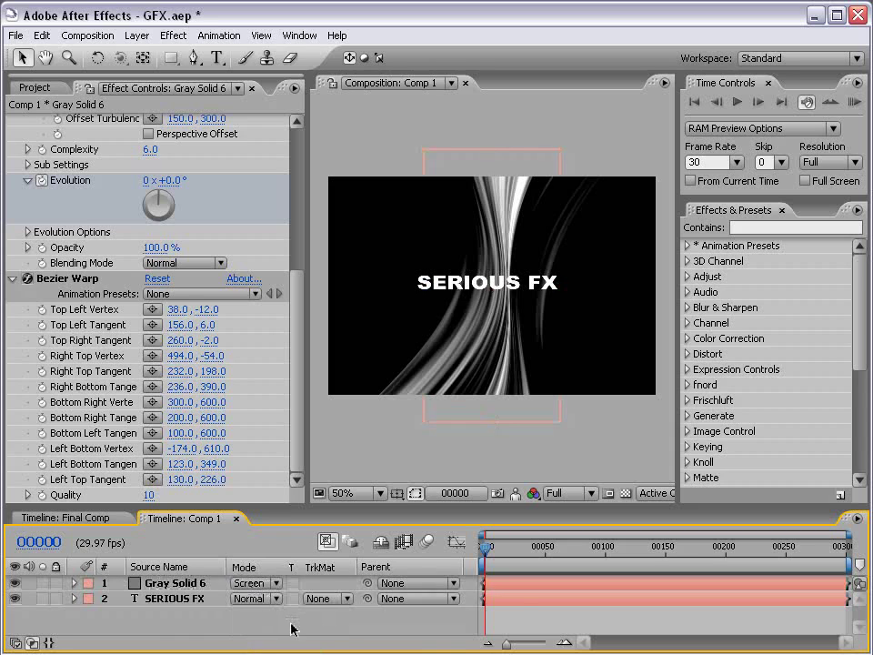
left_click(503, 585)
Step: Add Hue/Saturation with Colorize on, tinting the streaks blue (hue about 199°, saturation 56)
left_click(173, 35)
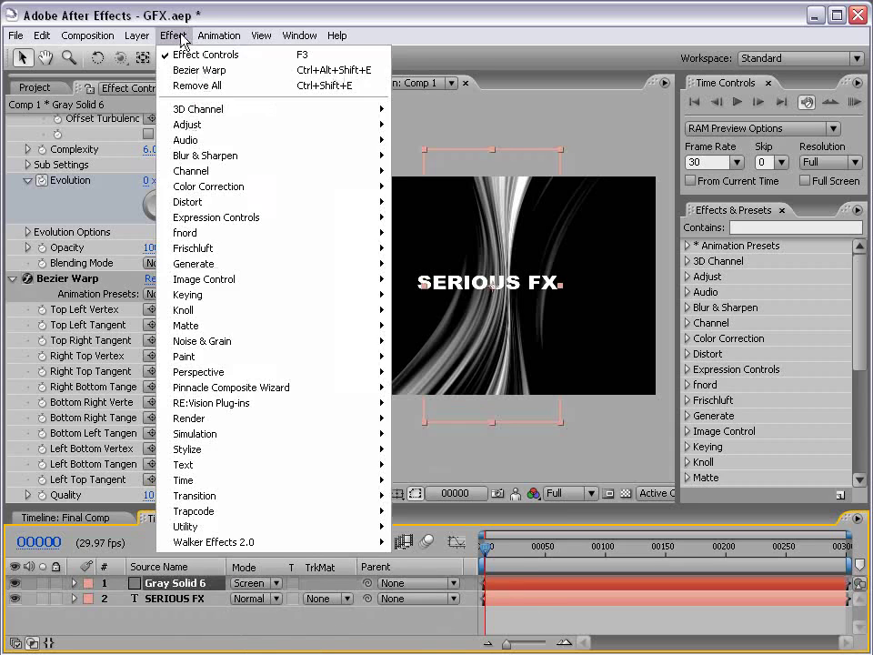
mouse_move(322, 187)
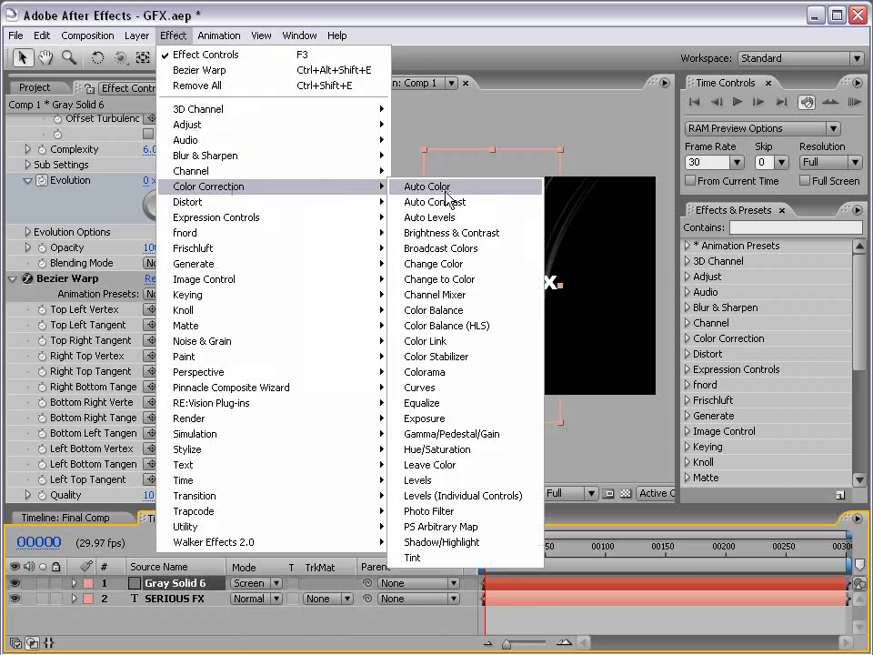
left_click(457, 450)
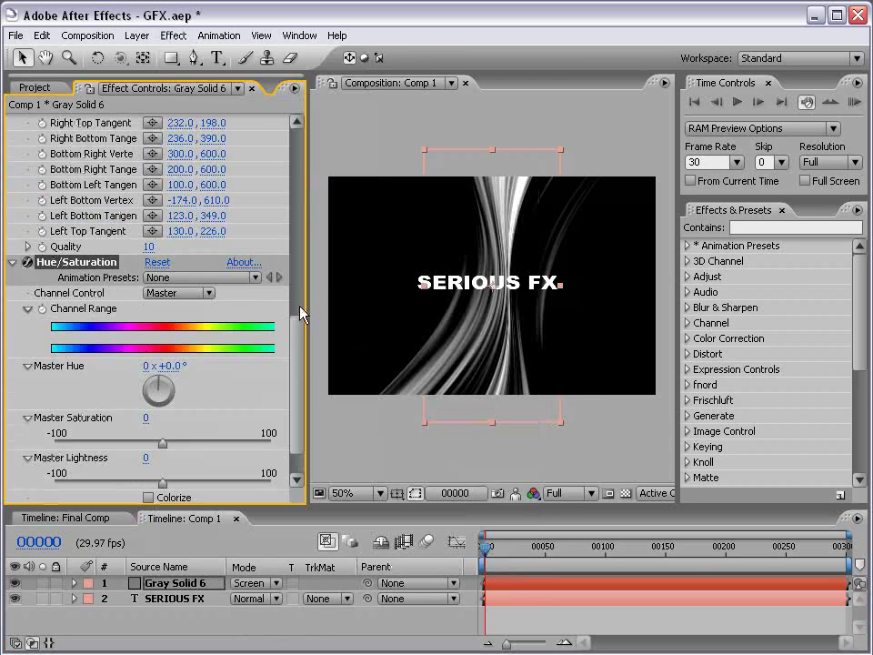
left_click_drag(298, 316, 299, 344)
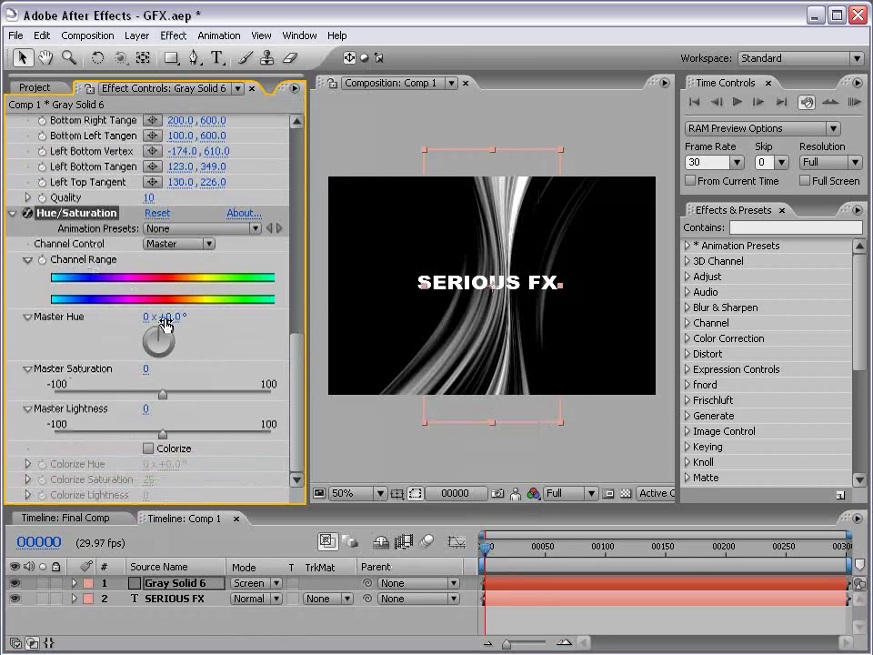
left_click(148, 448)
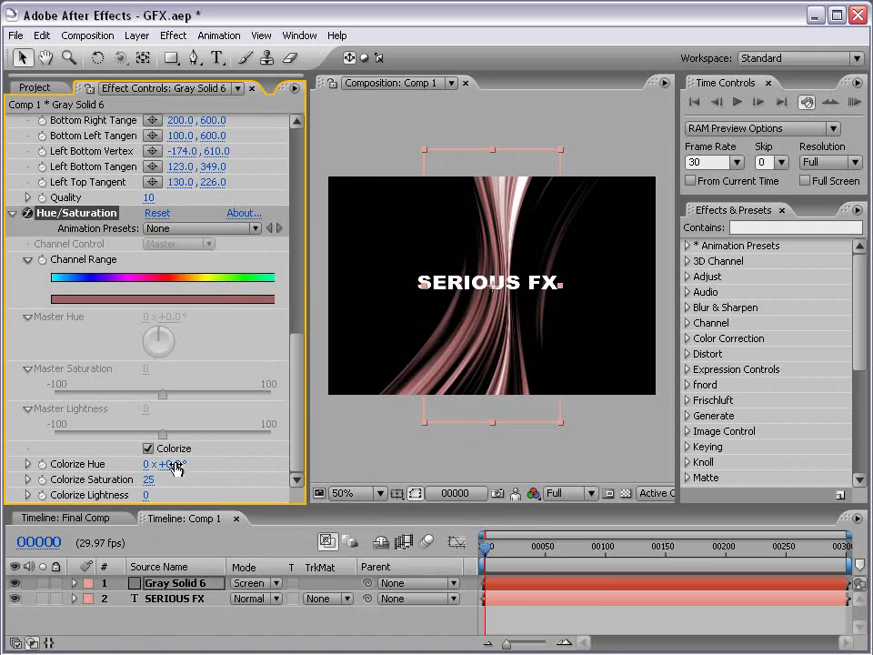
mouse_move(165, 465)
left_mouse_down()
mouse_move(367, 460)
mouse_move(345, 460)
left_mouse_up()
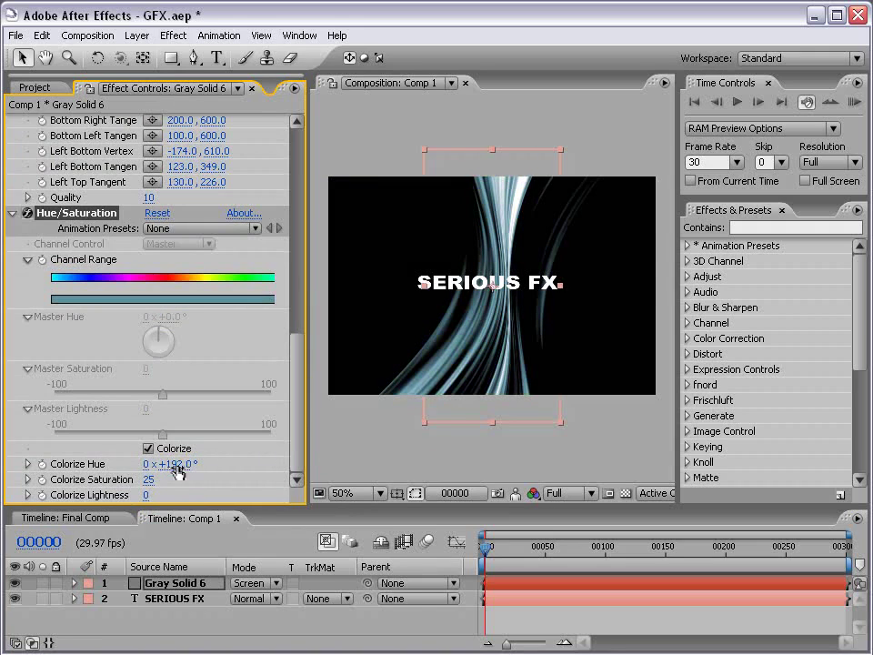
left_click_drag(169, 464, 173, 464)
left_click(172, 35)
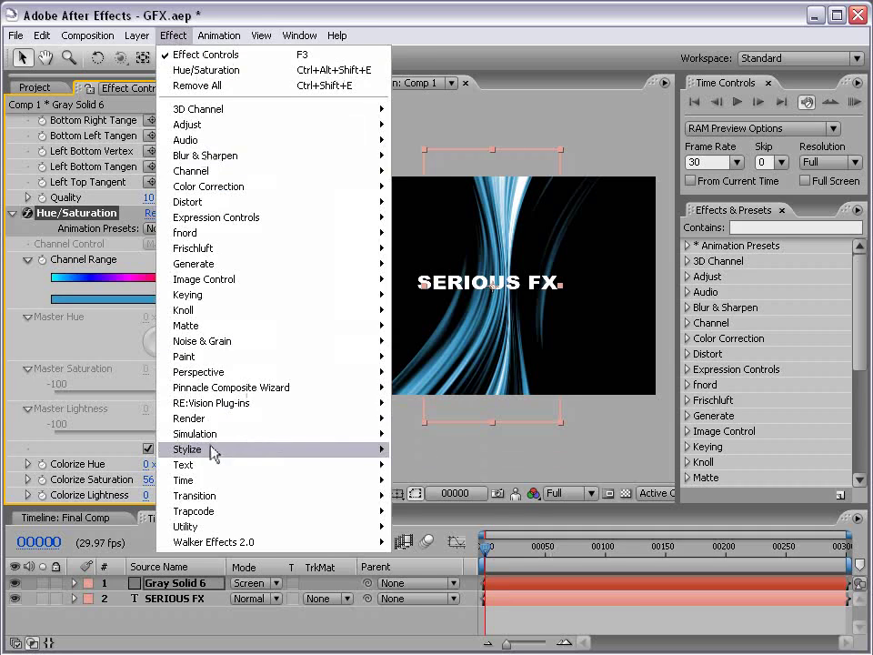
mouse_move(214, 452)
left_click(418, 571)
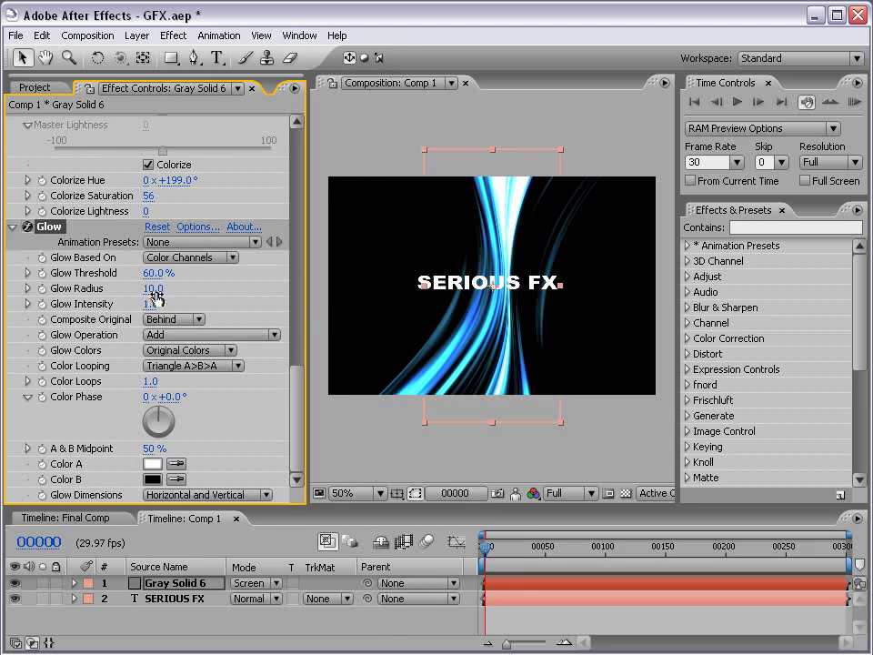
left_click_drag(153, 288, 218, 290)
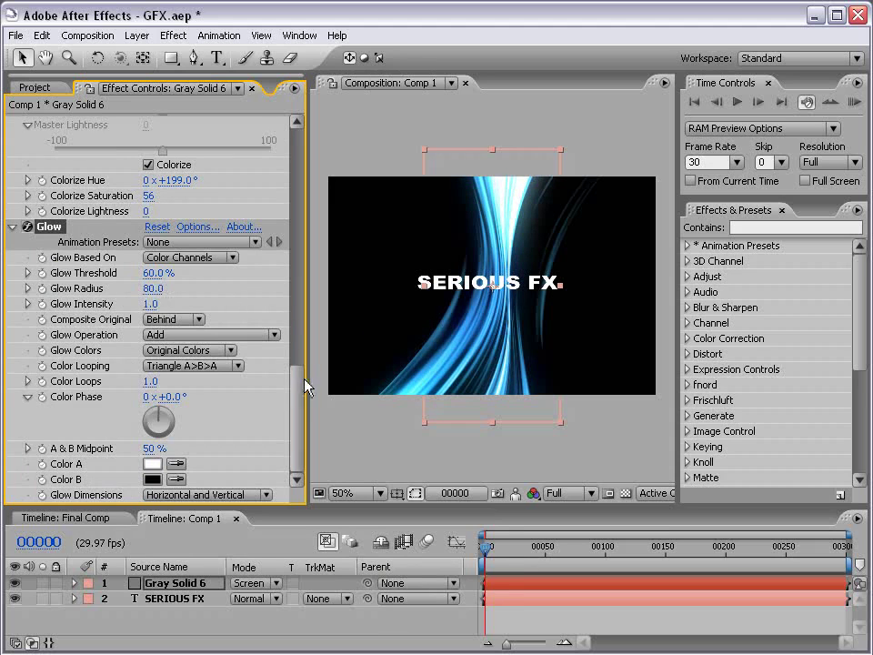
left_click_drag(302, 385, 297, 195)
key("period")
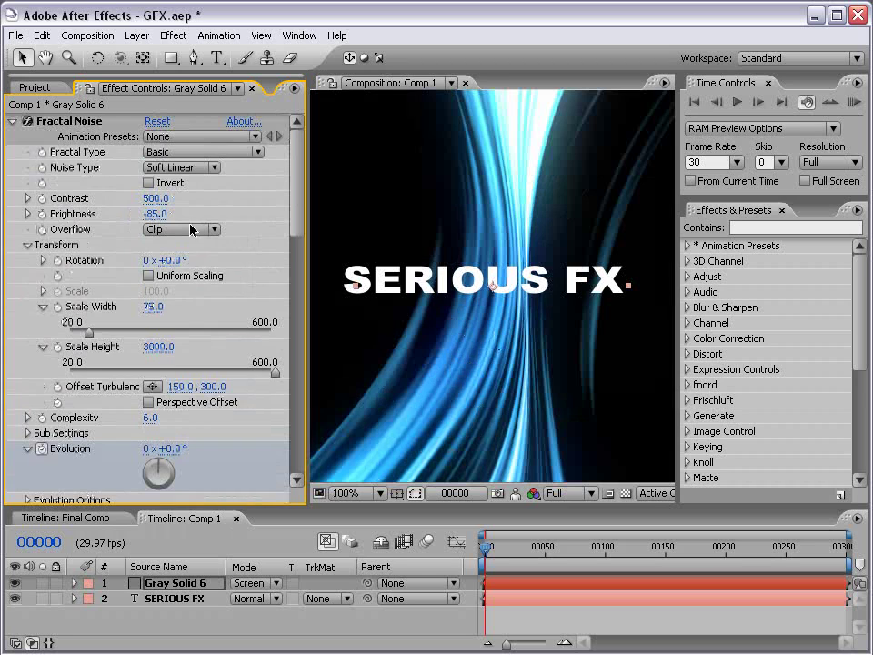
left_click_drag(153, 214, 164, 214)
key("ctrl+z")
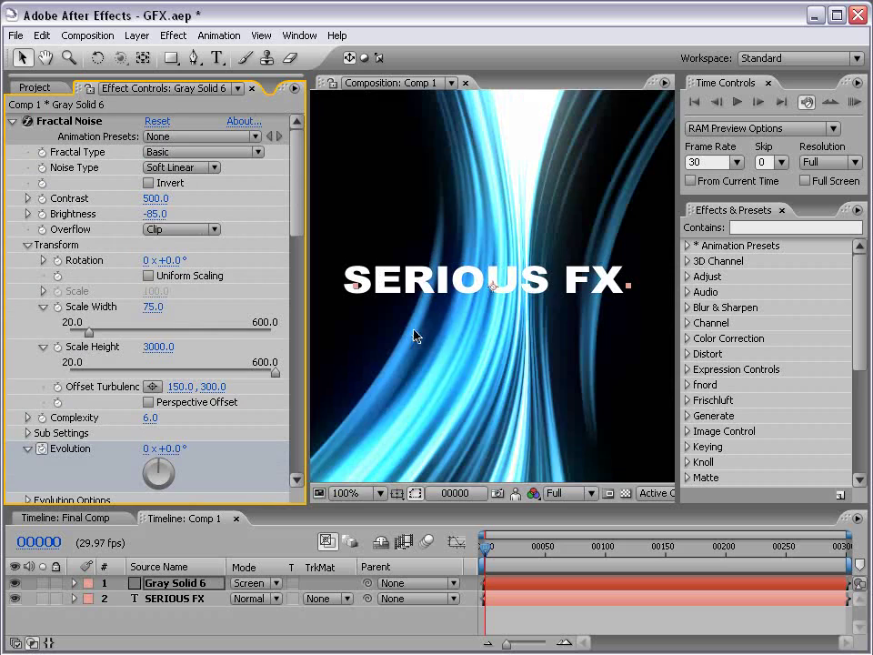
key("comma")
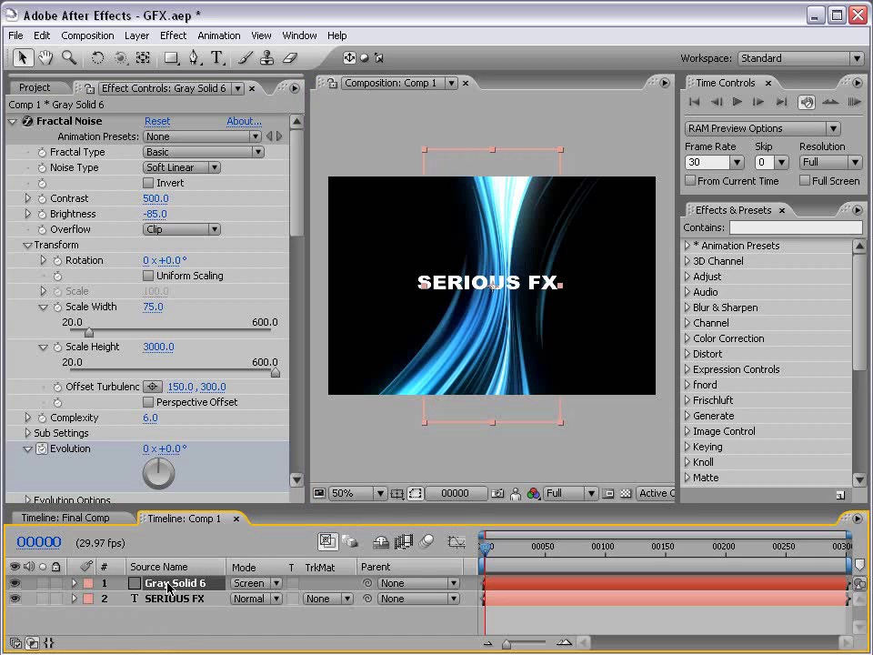
Step: Duplicate the streak layer, shift the copy right, and rename the top layer Green
key("ctrl+d")
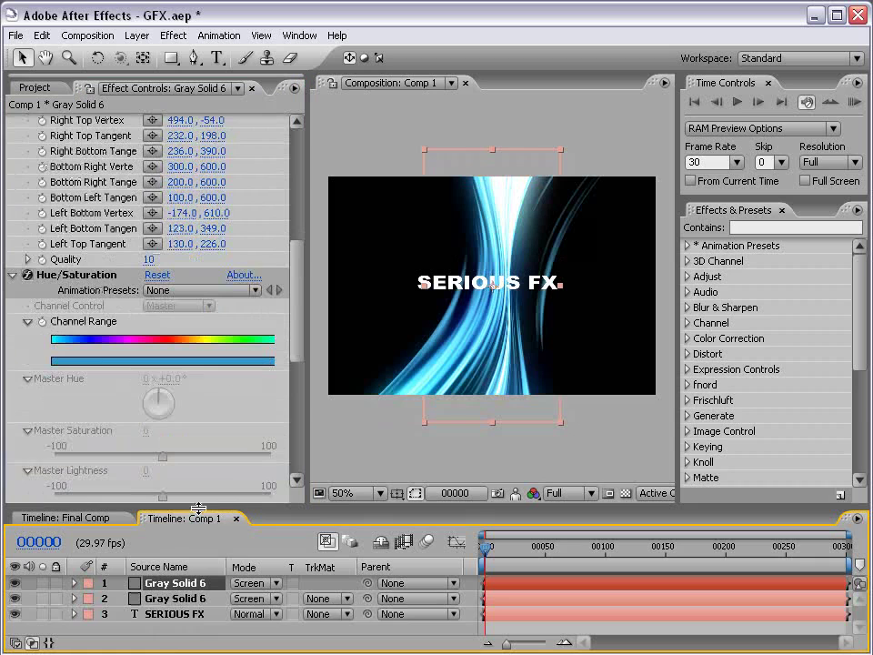
left_click_drag(502, 353, 605, 352)
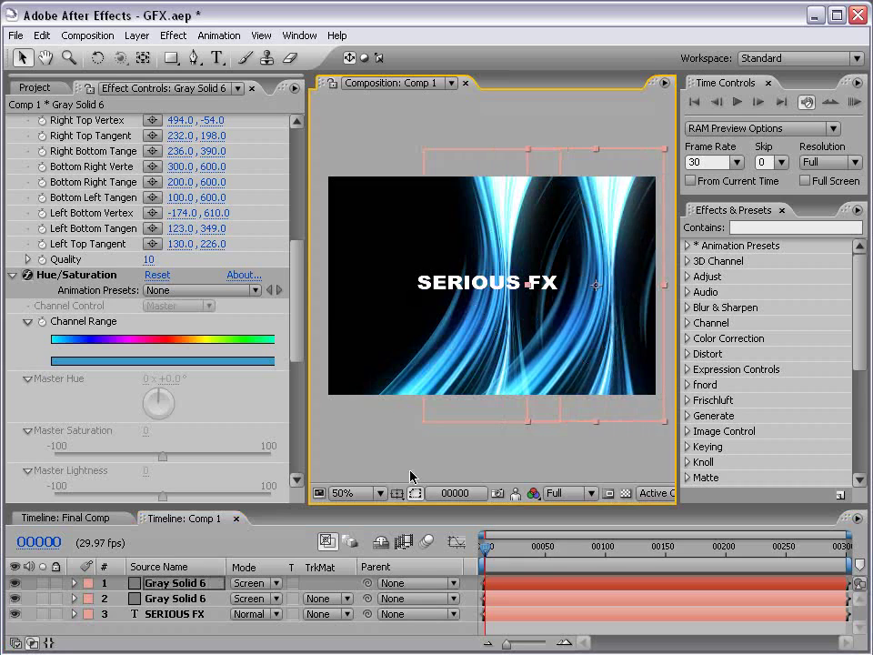
left_click(173, 583)
key("Return")
type("Gre")
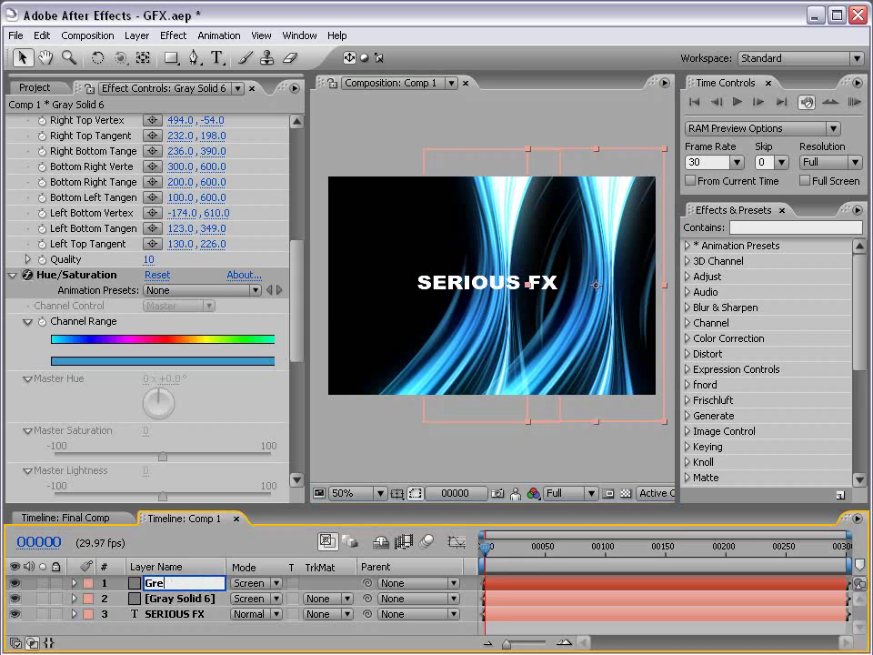
type("en")
key("Return")
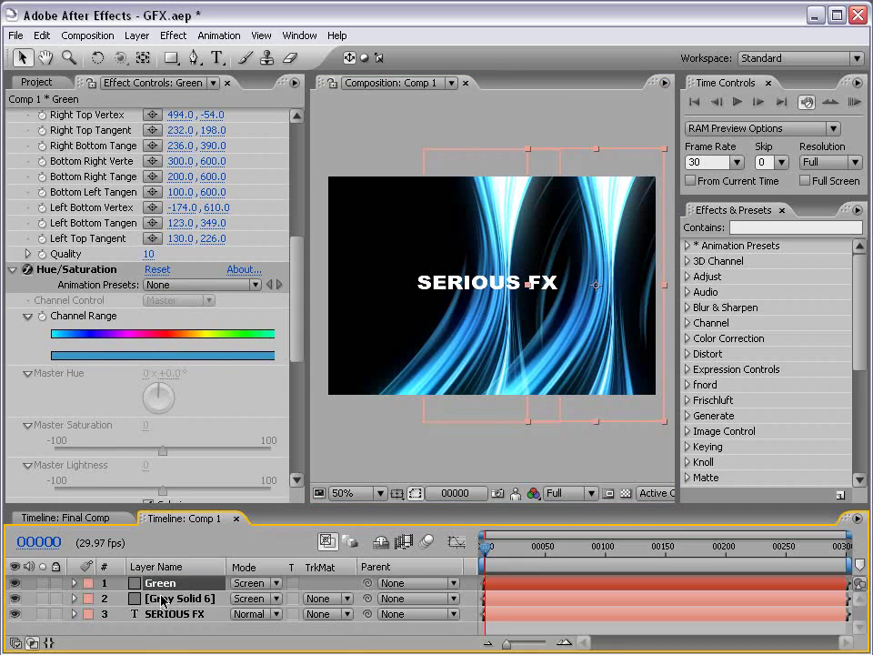
Step: Rename the second streak layer Blue
left_click(162, 600)
key("Return")
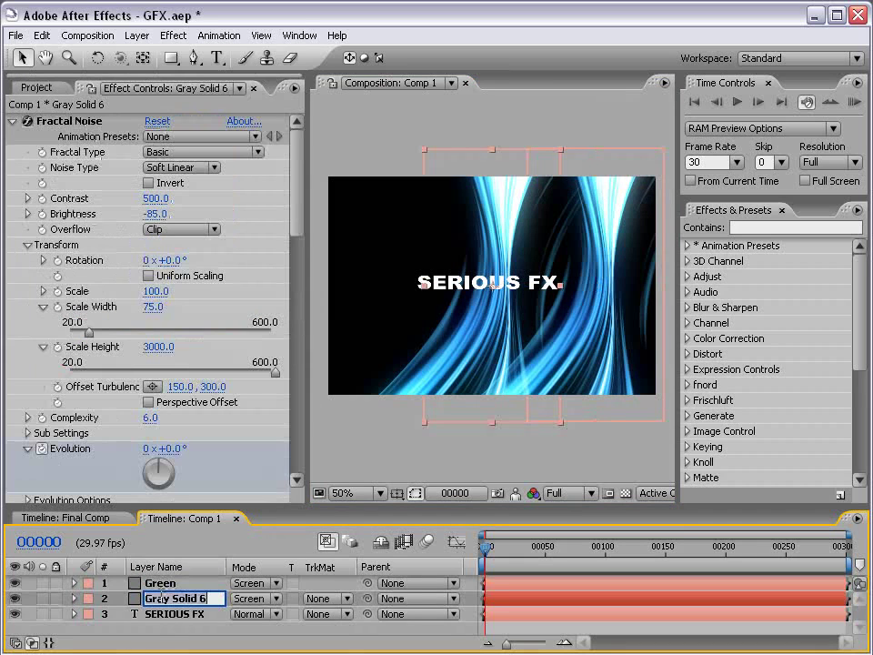
type("Blue")
key("Return")
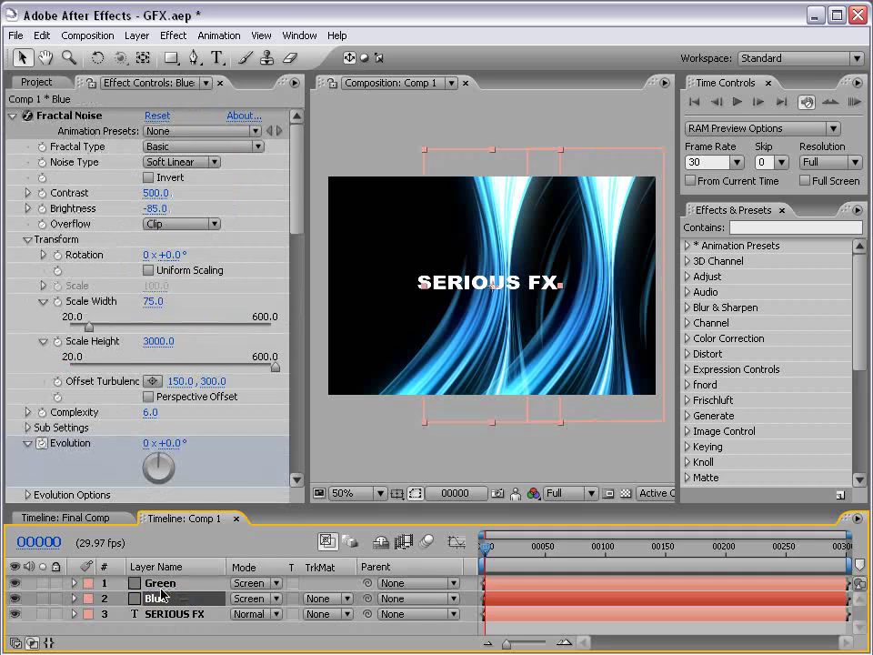
Step: Shift the Green layer's Hue/Saturation Colorize Hue to about 128°
left_click(170, 584)
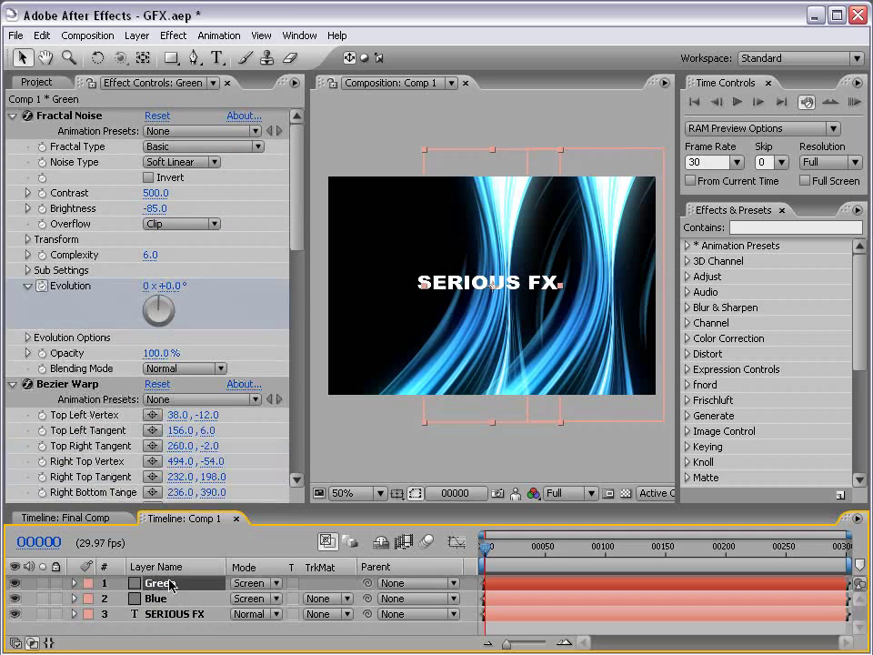
scroll(225, 224, "down", 8)
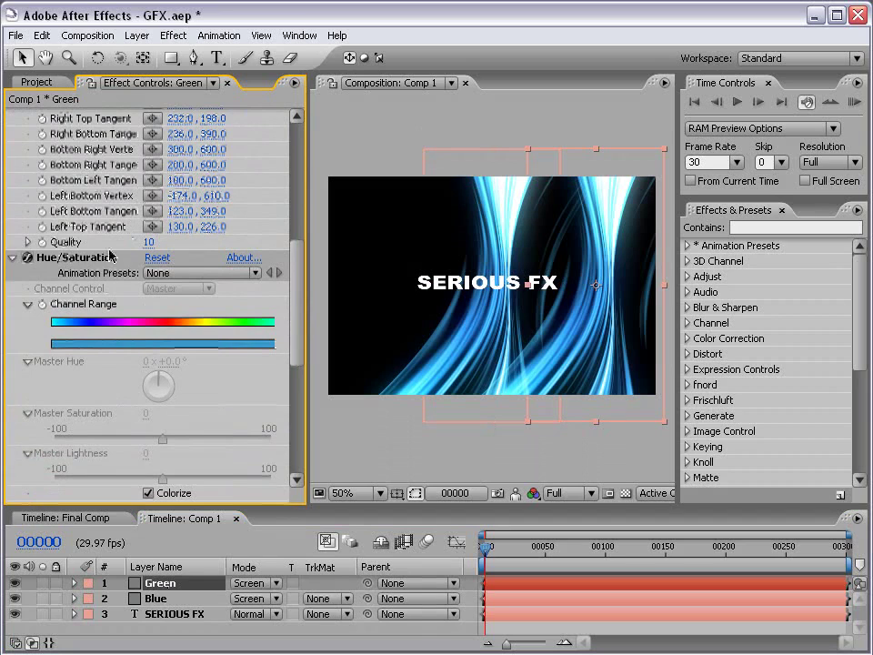
left_click_drag(297, 292, 298, 335)
mouse_move(175, 385)
left_mouse_down()
mouse_move(344, 366)
mouse_move(450, 370)
mouse_move(424, 370)
mouse_move(433, 371)
left_mouse_up()
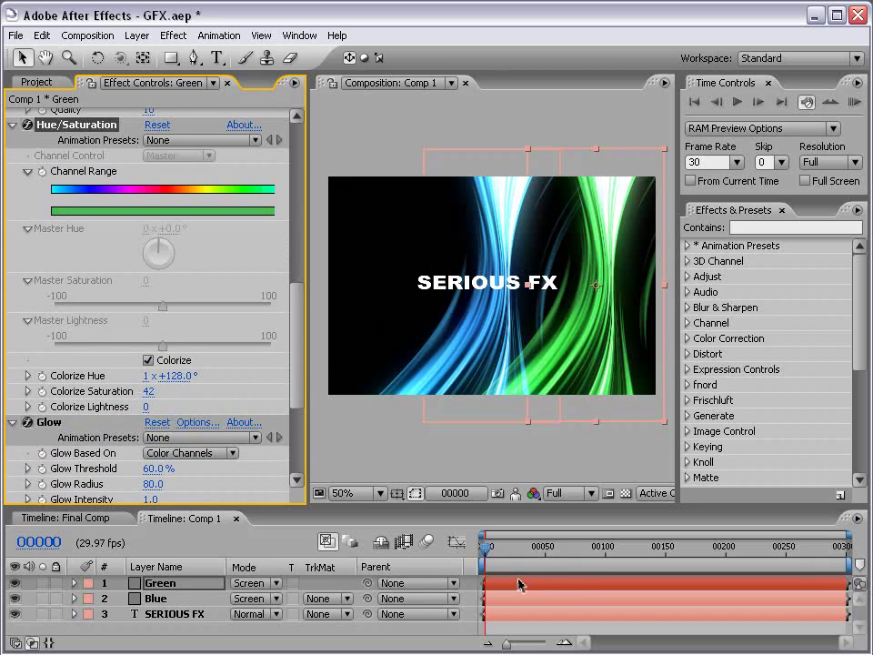
Step: Reshape the Green layer's Bezier Warp by dragging its corner vertices and tangents outward
left_click_drag(298, 325, 298, 245)
left_click(76, 175)
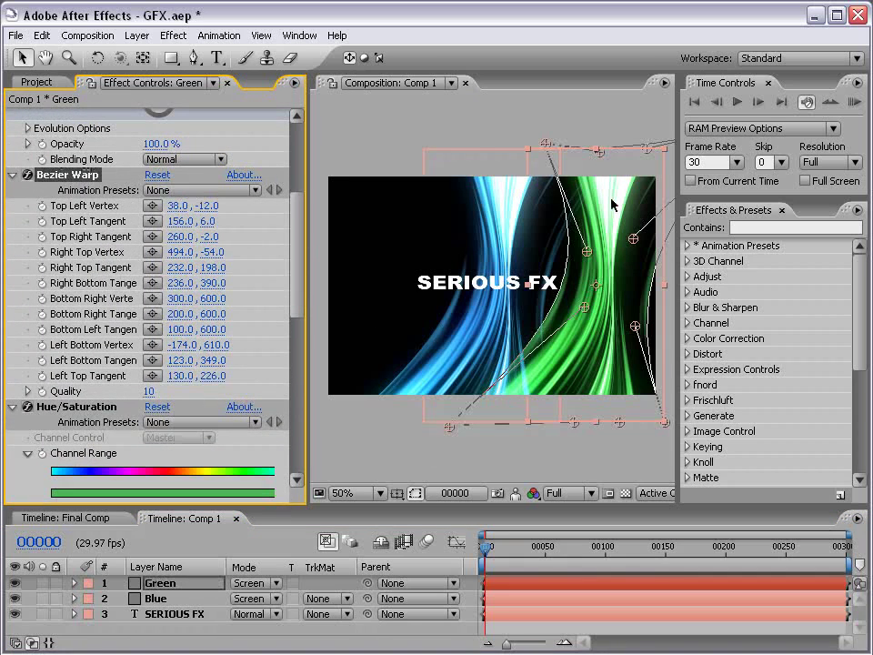
left_click_drag(612, 204, 564, 201)
left_click_drag(512, 139, 498, 139)
left_click_drag(541, 254, 536, 262)
left_click_drag(396, 429, 386, 428)
left_click_drag(619, 427, 629, 425)
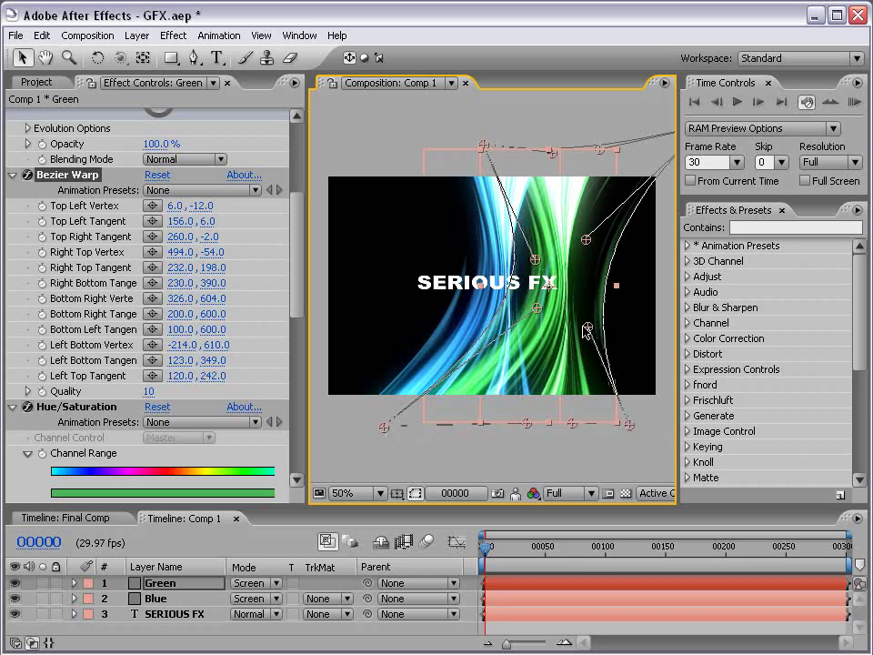
left_click_drag(586, 325, 583, 325)
Step: Slide the Green layer left until its streaks overlap the blue ones in a cyan hourglass
key("comma")
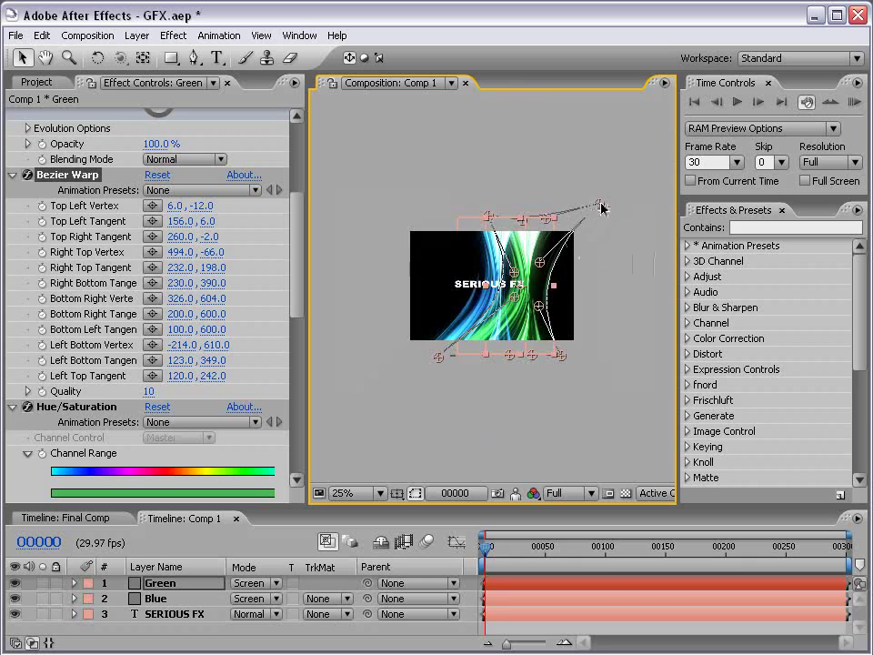
key("period")
key("period")
key("grave")
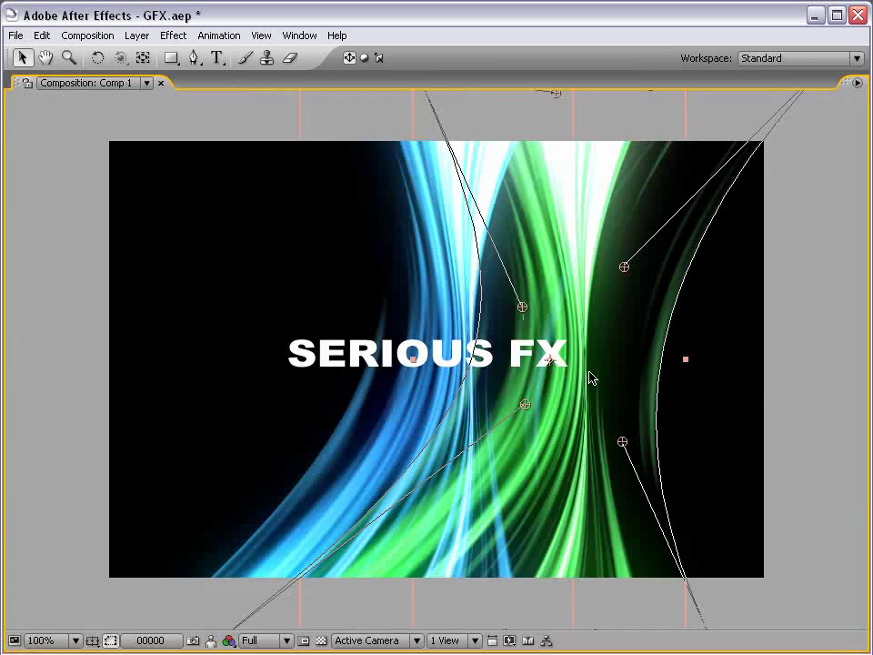
key("grave")
key("comma")
left_click(560, 447)
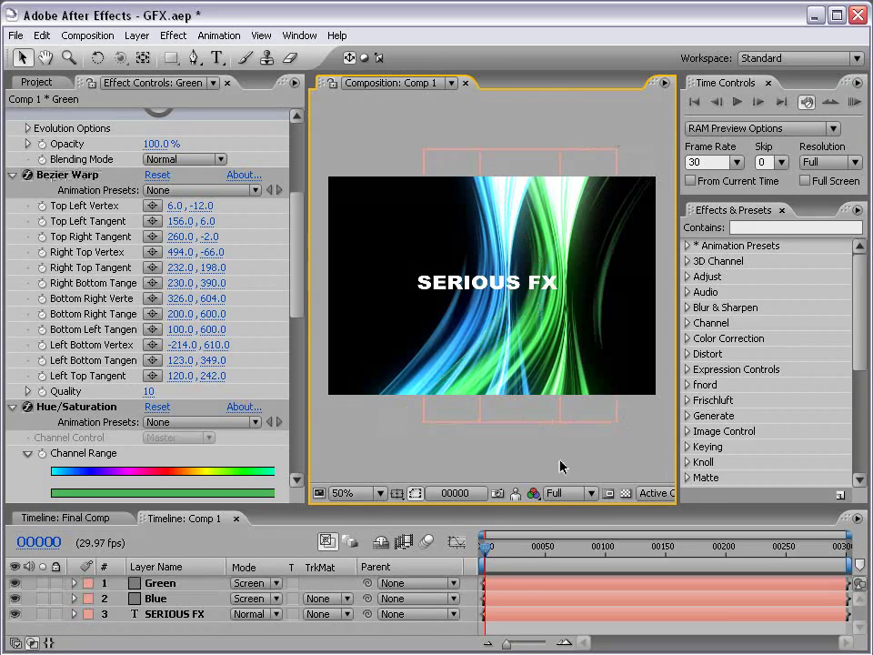
left_click_drag(566, 380, 510, 380)
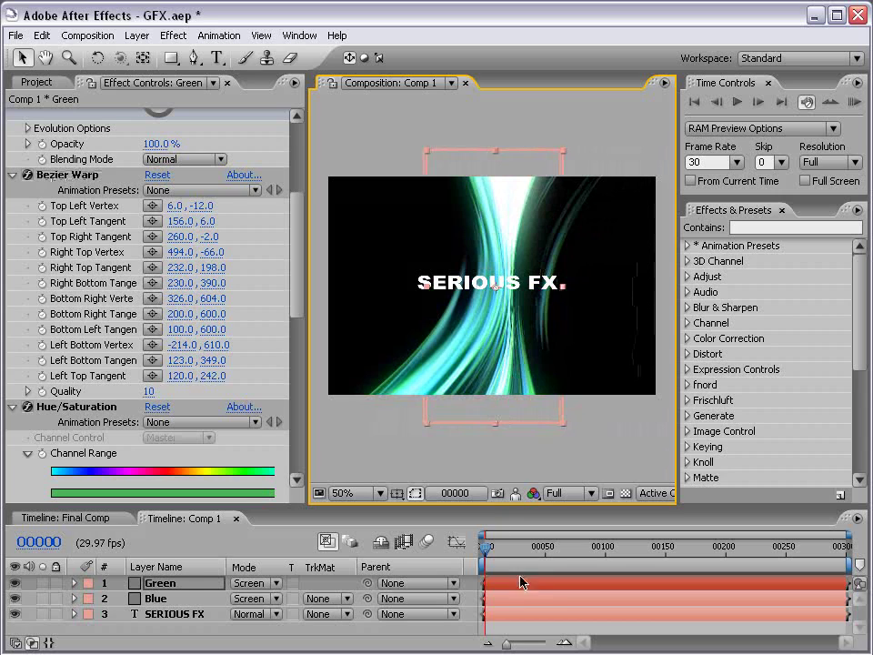
Step: Shift the Green layer's bar earlier in the Timeline
left_click(160, 585)
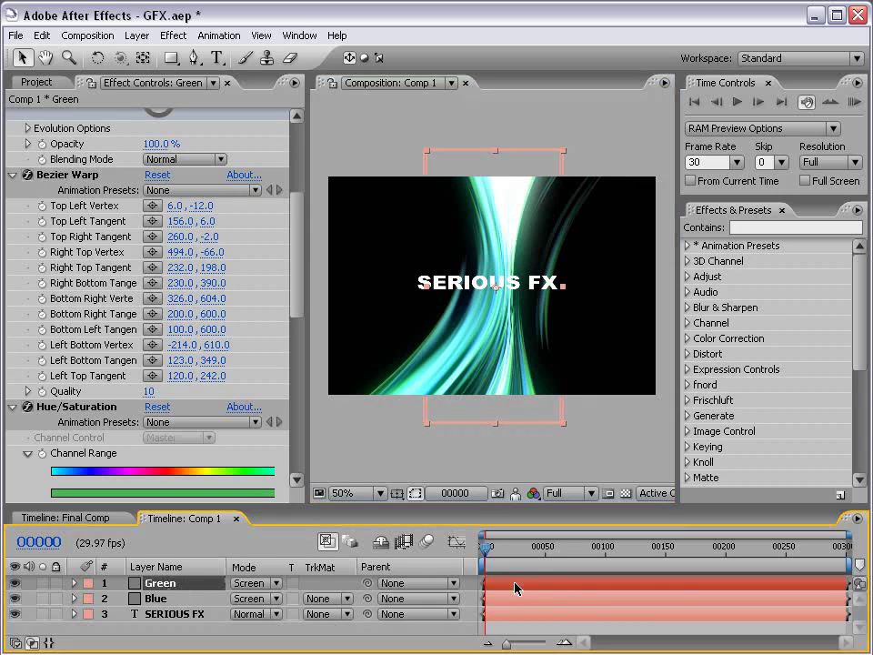
left_click_drag(678, 589, 620, 586)
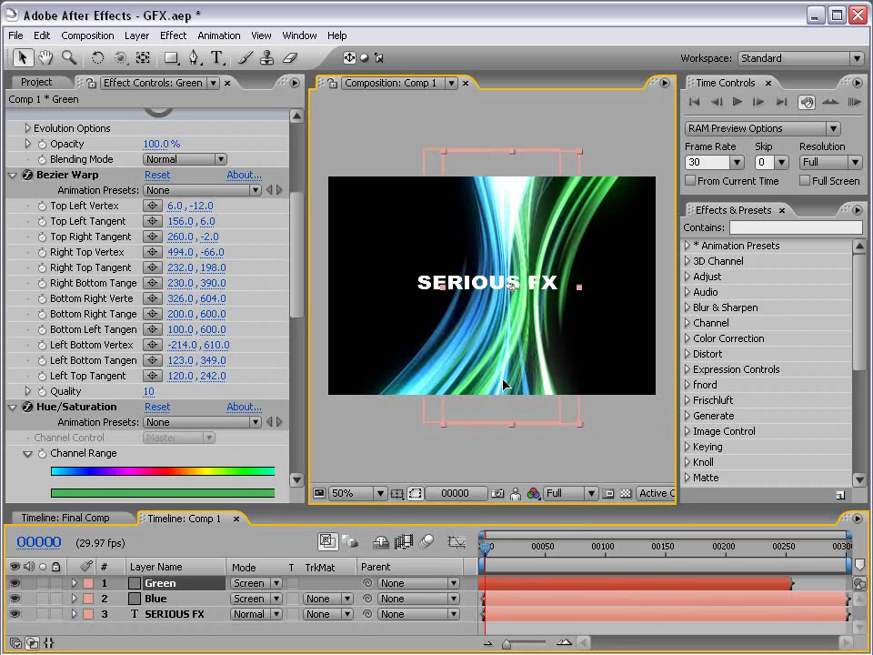
scroll(503, 385, "up", 1)
key("grave")
key("grave")
scroll(503, 386, "down", 1)
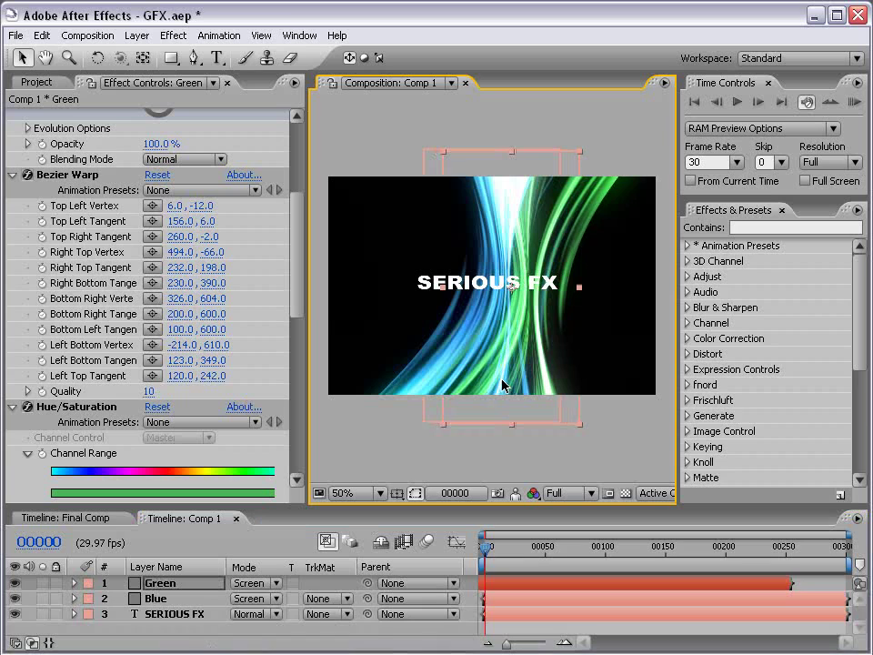
left_click_drag(301, 296, 296, 225)
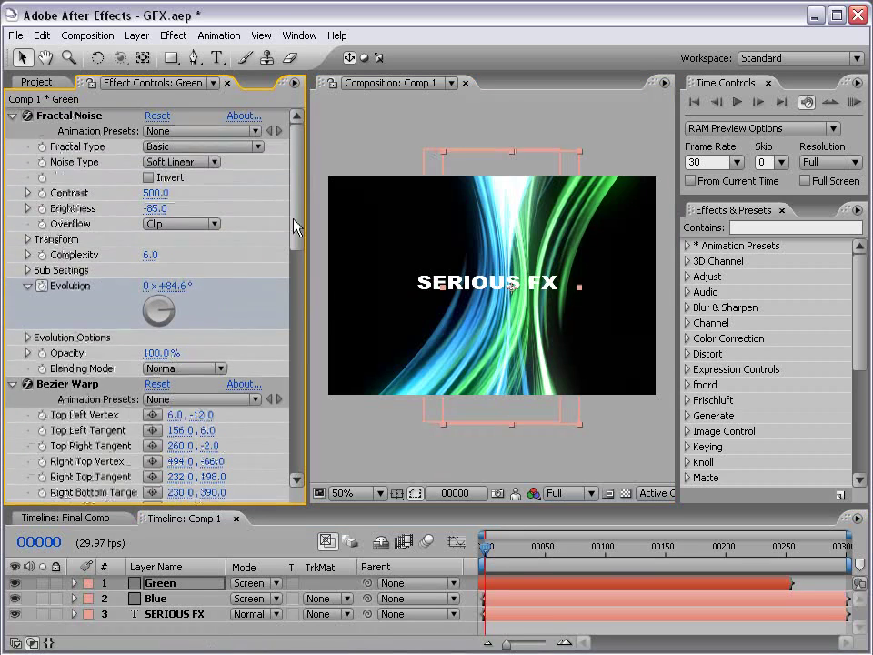
Step: Raise Fractal Noise Contrast and lower Brightness on Green, then Blue (Contrast 531, Brightness -97)
left_click_drag(159, 193, 211, 194)
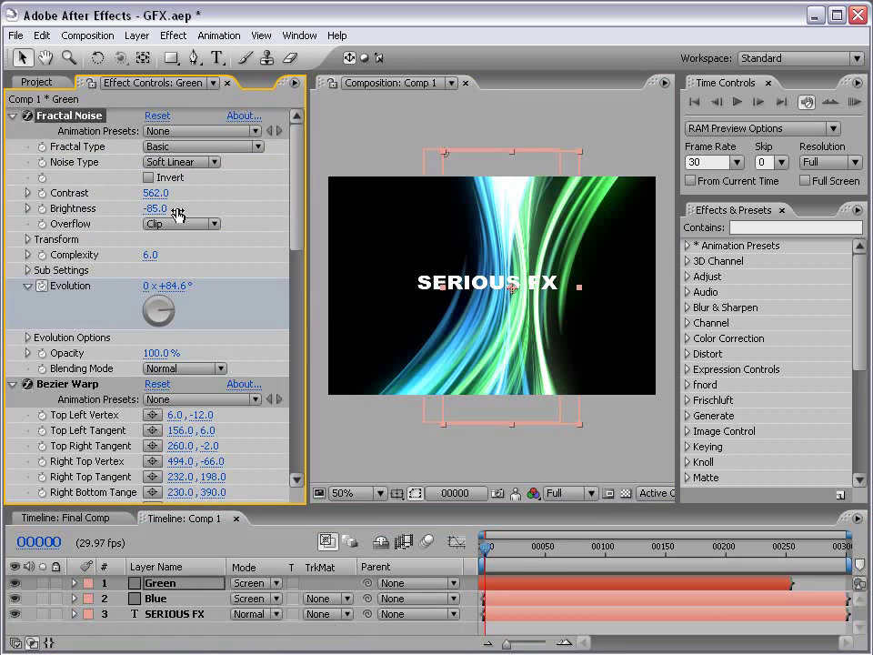
left_click_drag(153, 208, 136, 211)
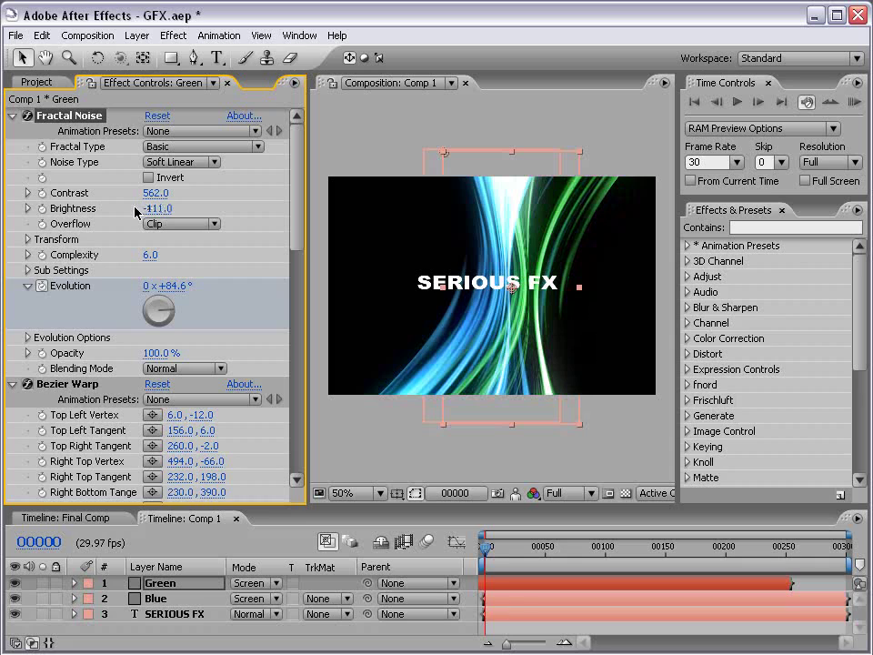
left_click(157, 599)
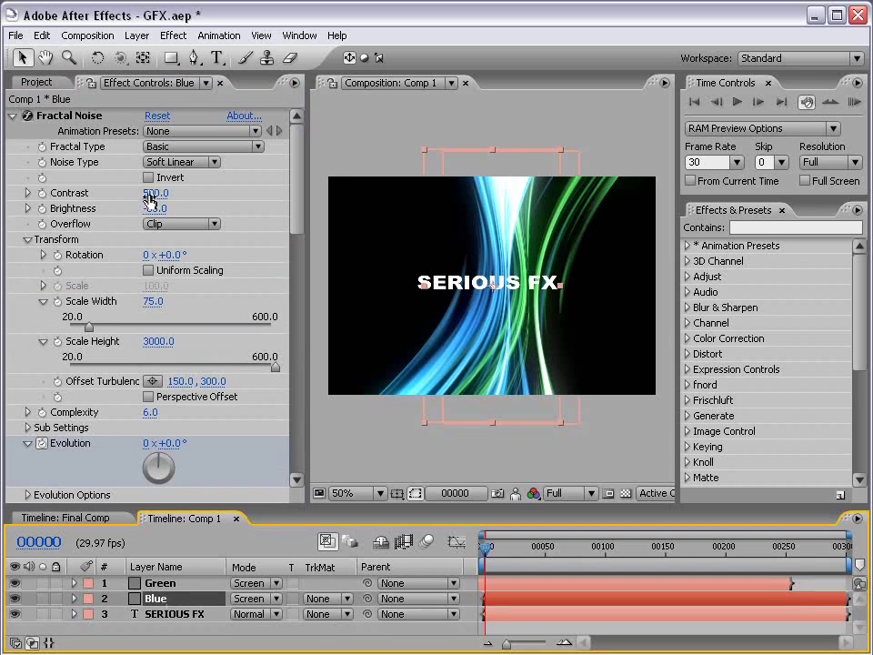
mouse_move(146, 193)
left_mouse_down()
mouse_move(165, 192)
mouse_move(145, 209)
left_mouse_up()
key("grave")
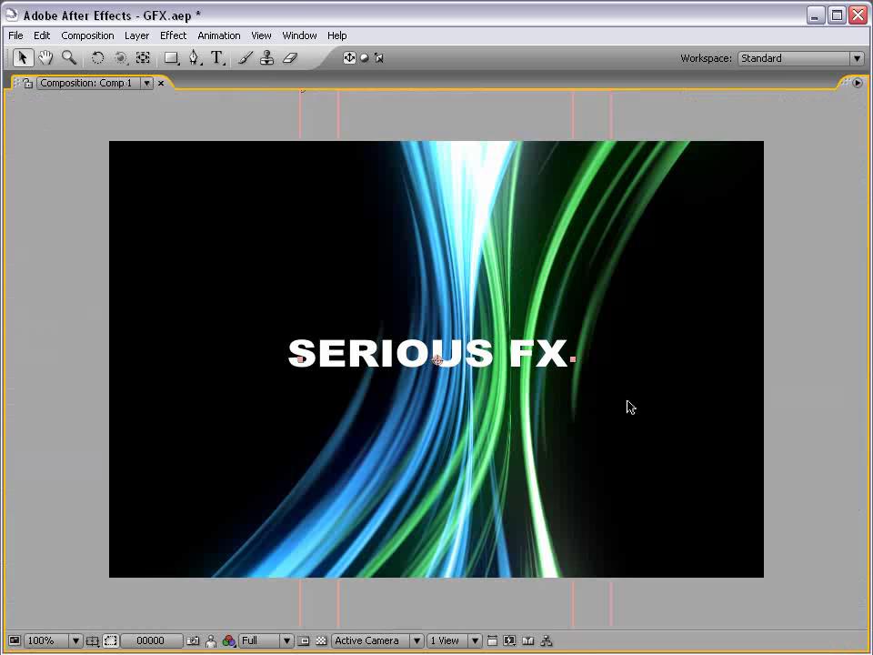
key("grave")
left_click(637, 462)
Step: Move the SERIOUS FX layer to the top of the stack and nudge the title slightly right
scroll(523, 329, "up", 1)
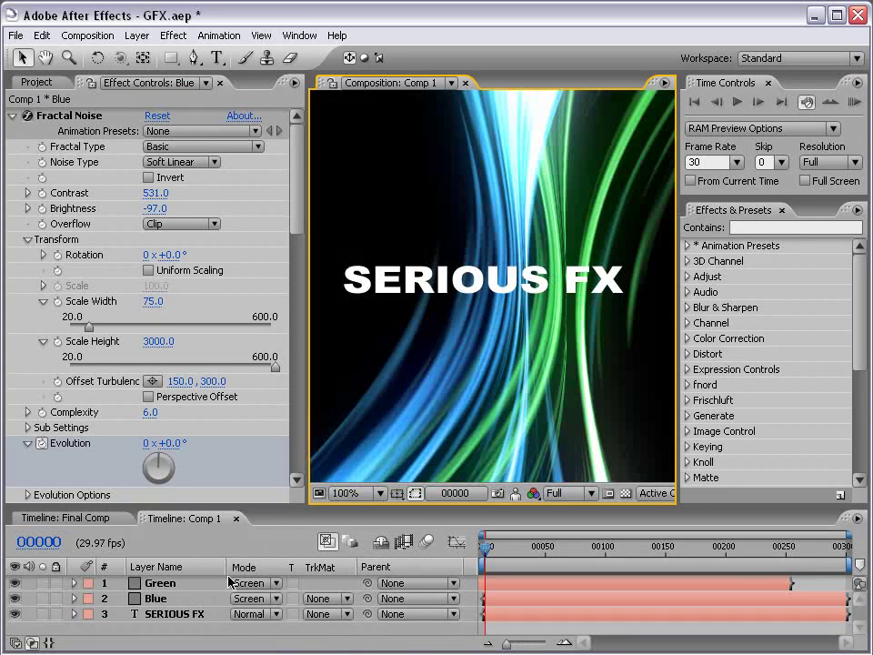
left_click_drag(189, 611, 164, 582)
scroll(553, 247, "down", 1)
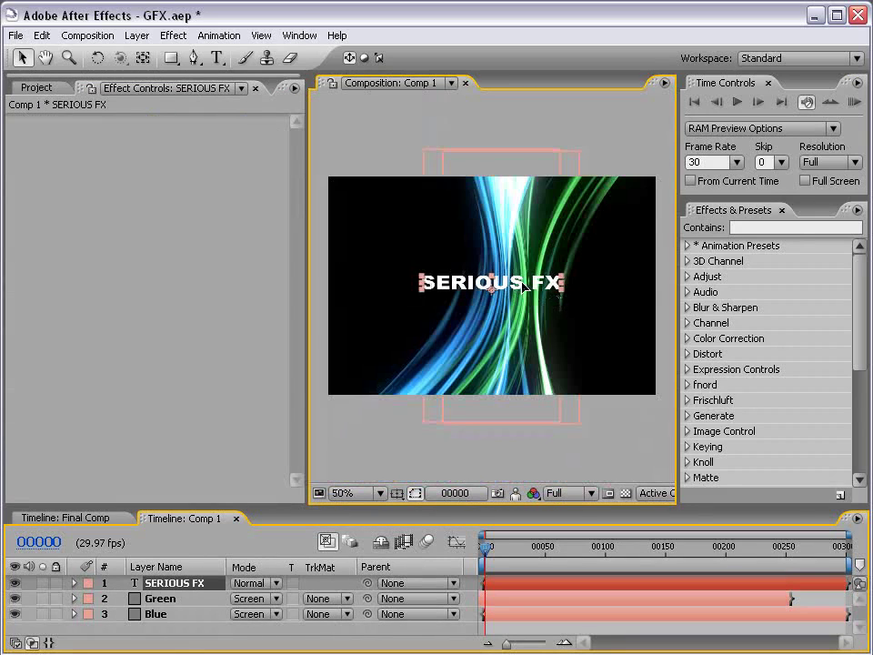
left_click_drag(526, 287, 530, 289)
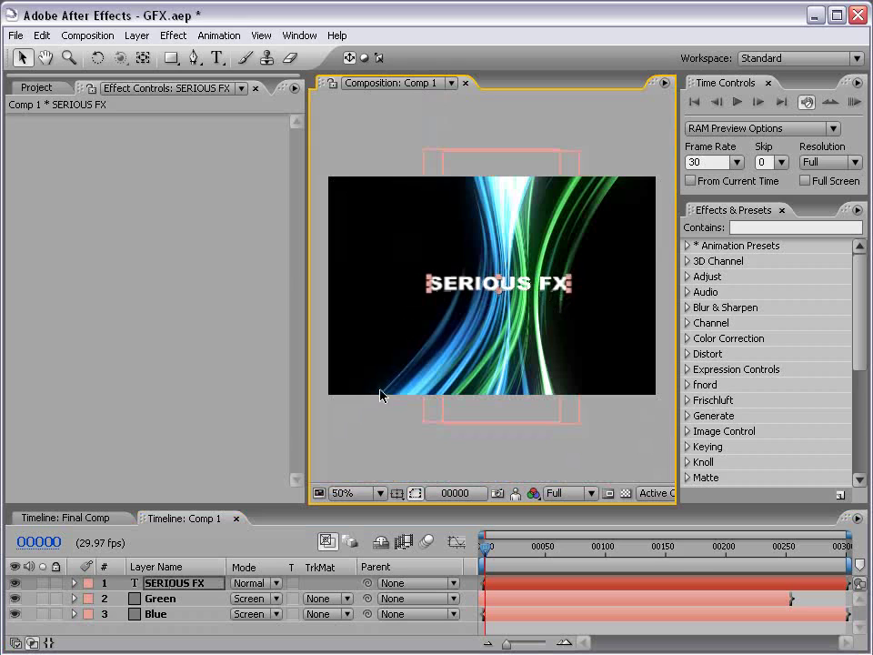
Step: Apply a Generate > Ramp to the title, with start and end points just above and below it
left_click(172, 35)
mouse_move(209, 261)
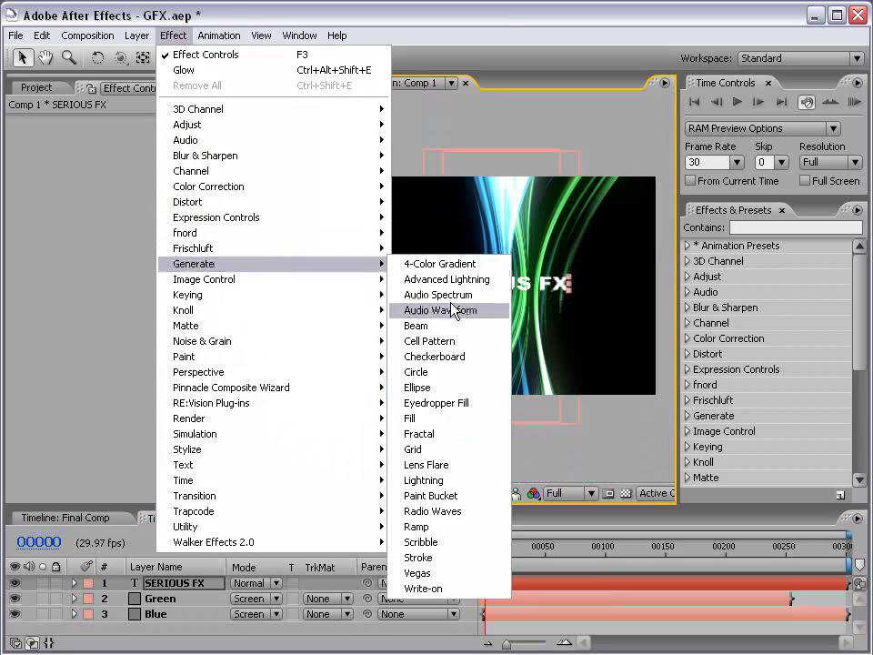
left_click(448, 526)
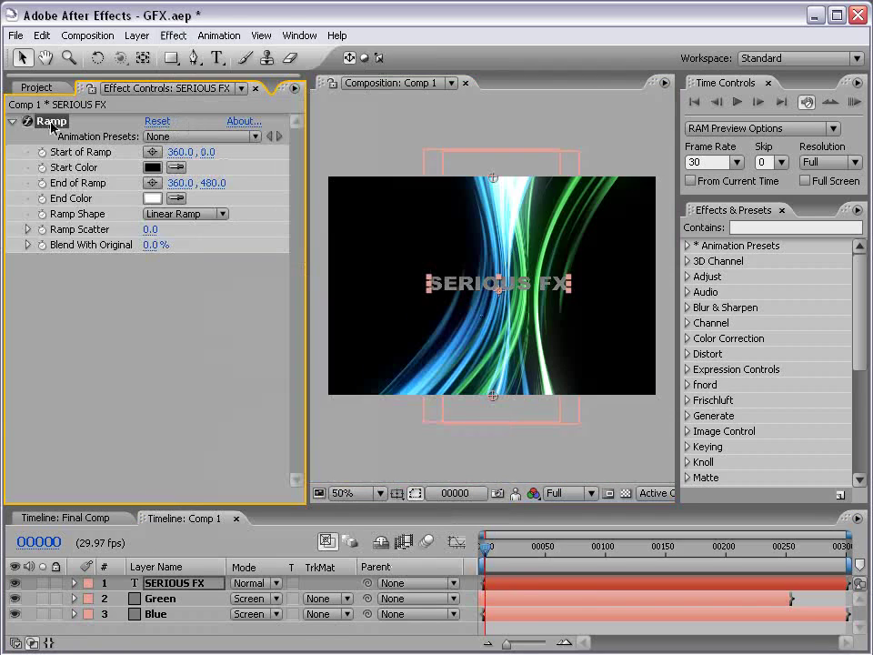
left_click_drag(492, 178, 494, 260)
left_click_drag(494, 398, 493, 303)
key("slash")
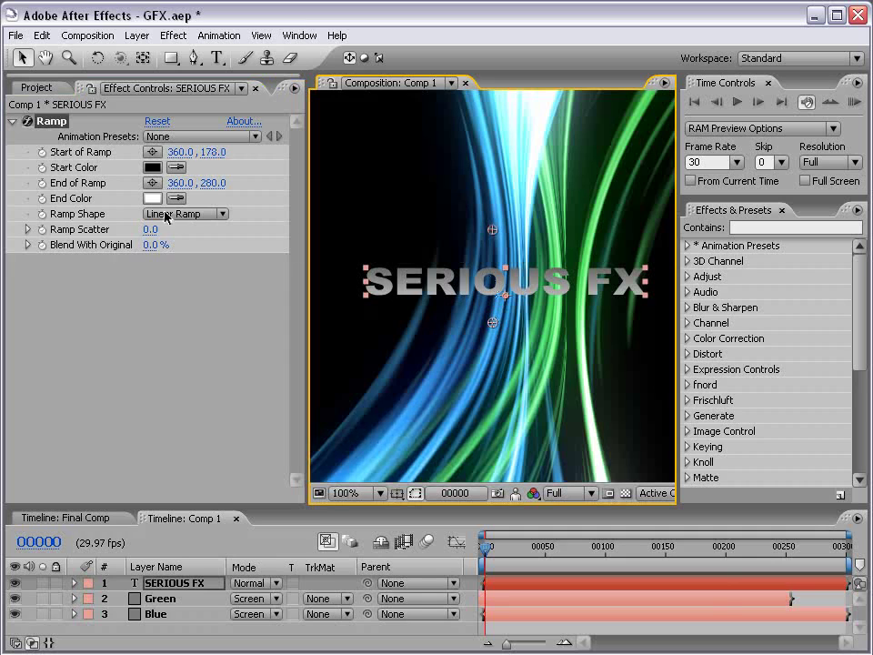
Step: Set the Ramp's Start Color to a pale bluish grey and lower its start point slightly
left_click(152, 167)
left_click_drag(298, 499, 215, 517)
left_click(493, 490)
mouse_move(292, 492)
left_mouse_down()
mouse_move(299, 489)
mouse_move(288, 488)
left_mouse_up()
left_click(654, 380)
left_click_drag(496, 236, 496, 245)
Step: Add a Perspective > Drop Shadow to the title with Distance 2
left_click(223, 108)
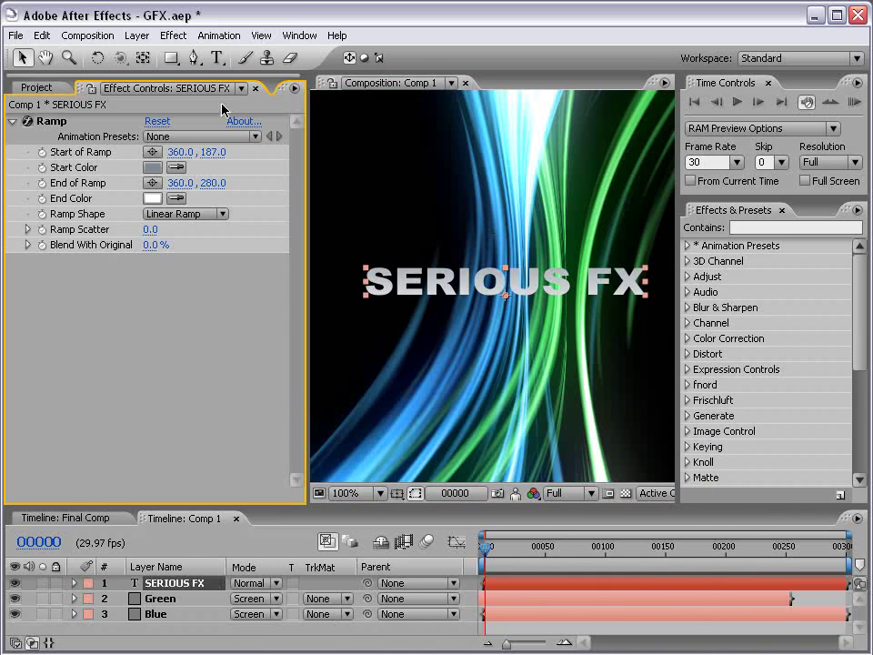
left_click(174, 35)
mouse_move(337, 372)
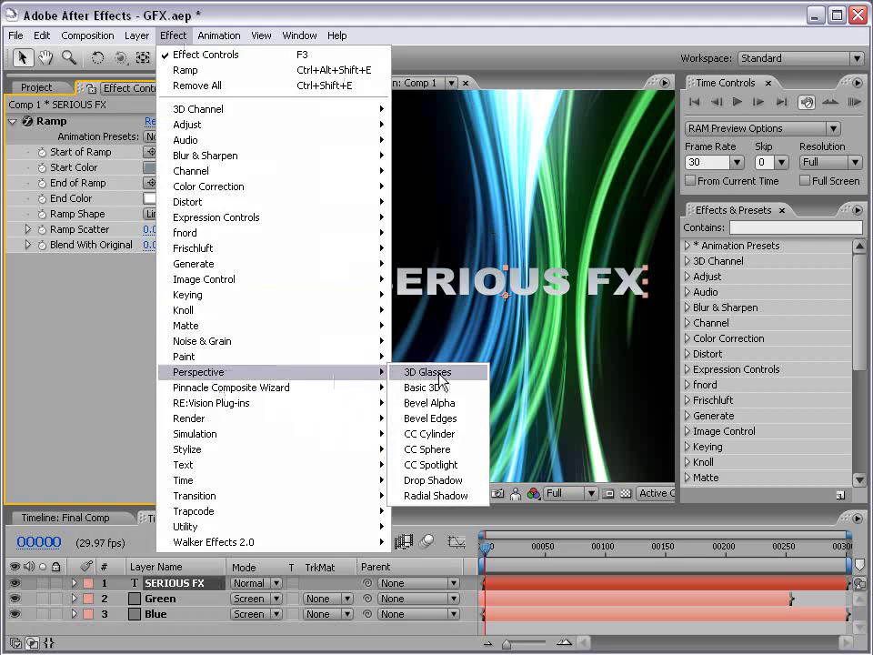
left_click(433, 481)
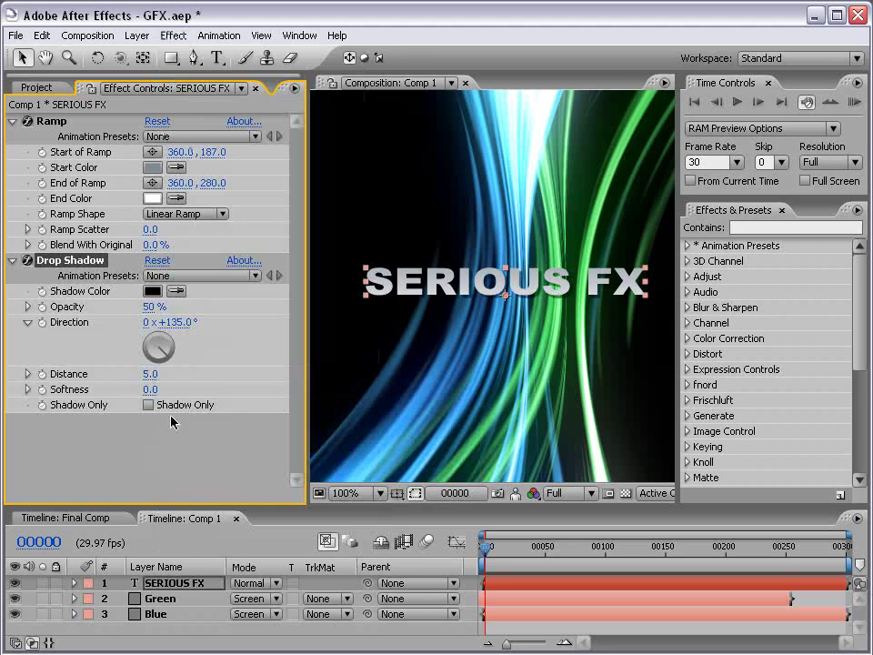
left_click(150, 374)
type("2")
key("Return")
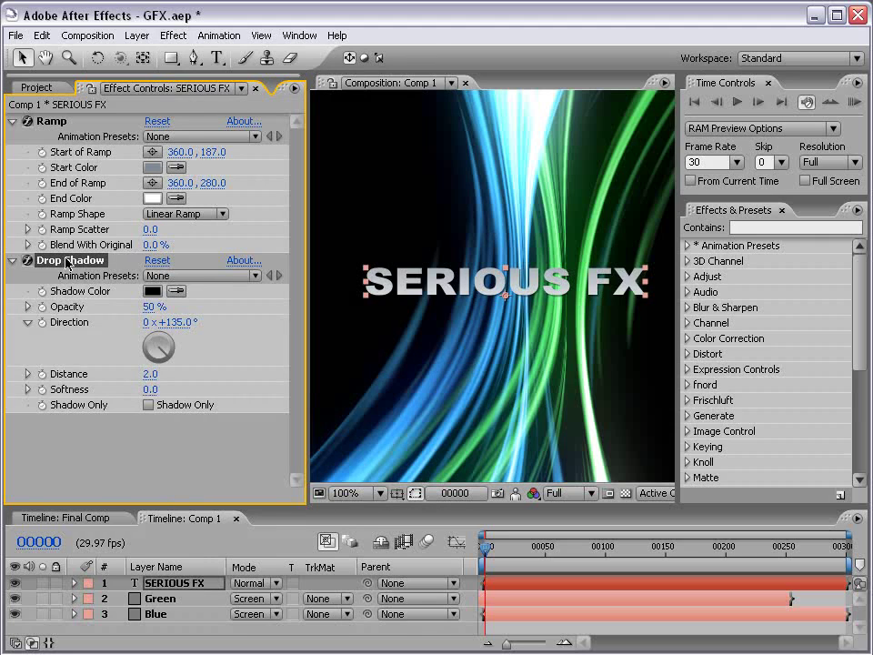
Step: Duplicate the drop shadow and give the copy Distance 0 and Softness 30
key("ctrl+d")
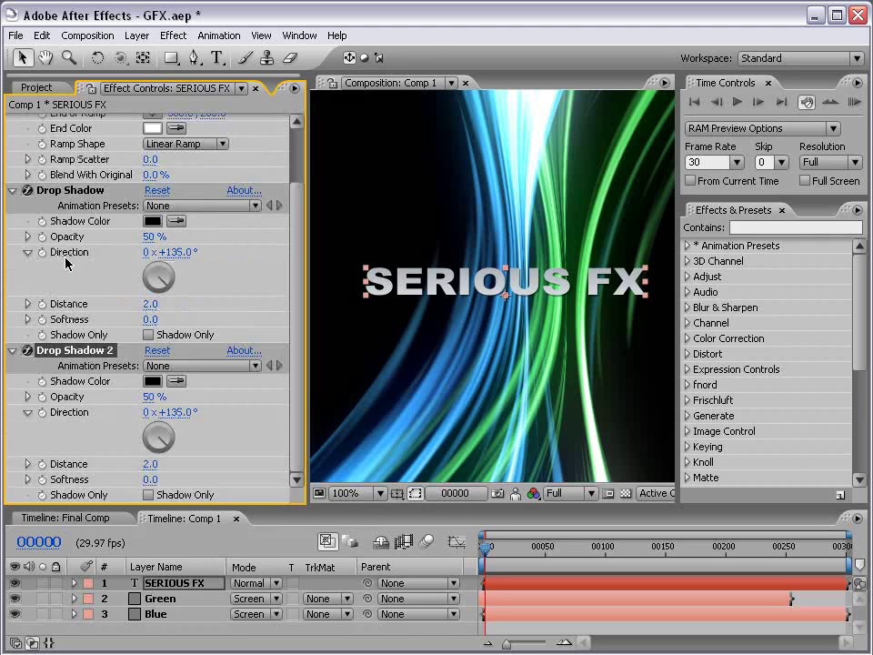
left_click(150, 464)
type("0")
key("Return")
left_click_drag(150, 480, 177, 481)
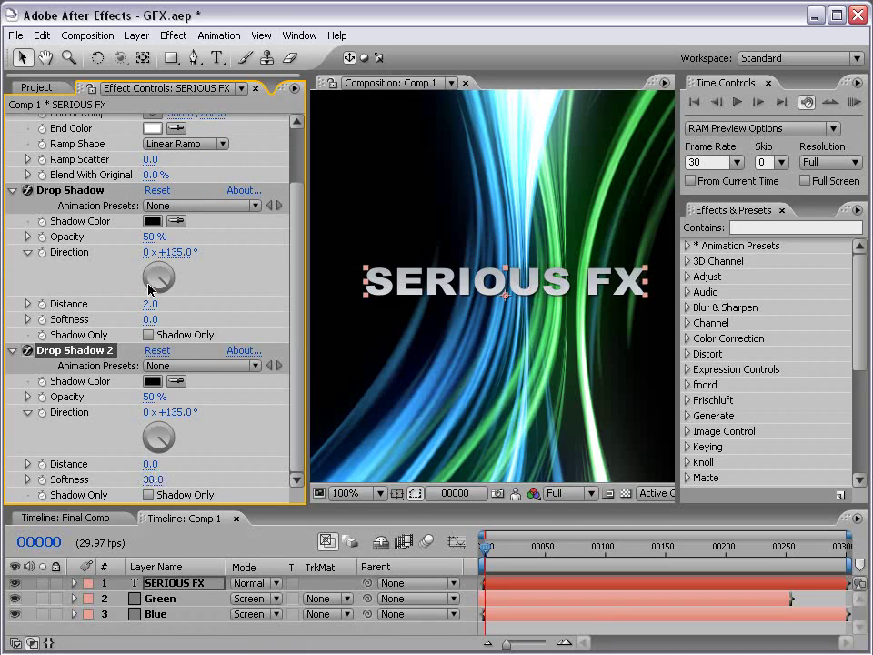
Step: Set both drop shadows' Opacity to 100%
key("period")
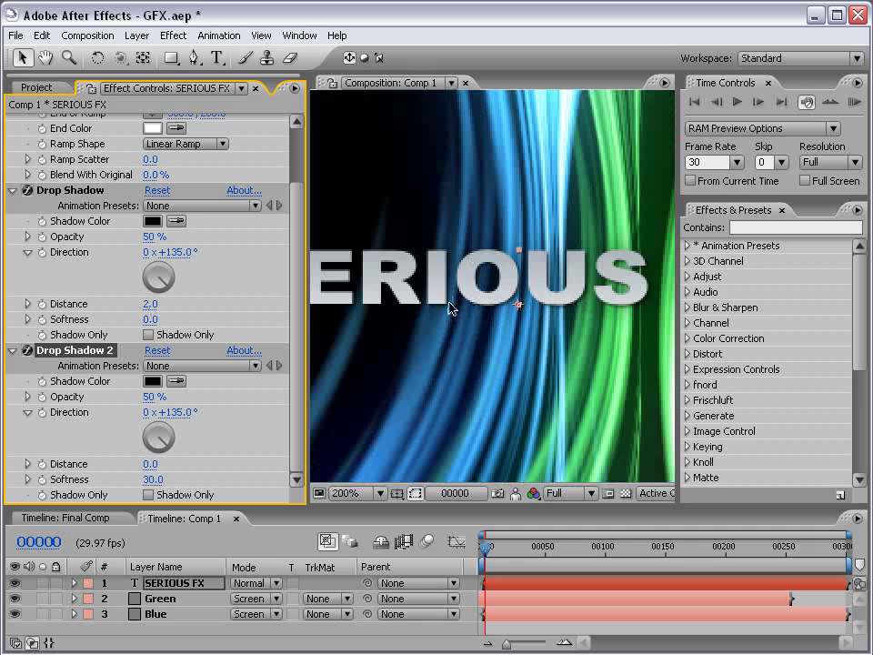
key("comma")
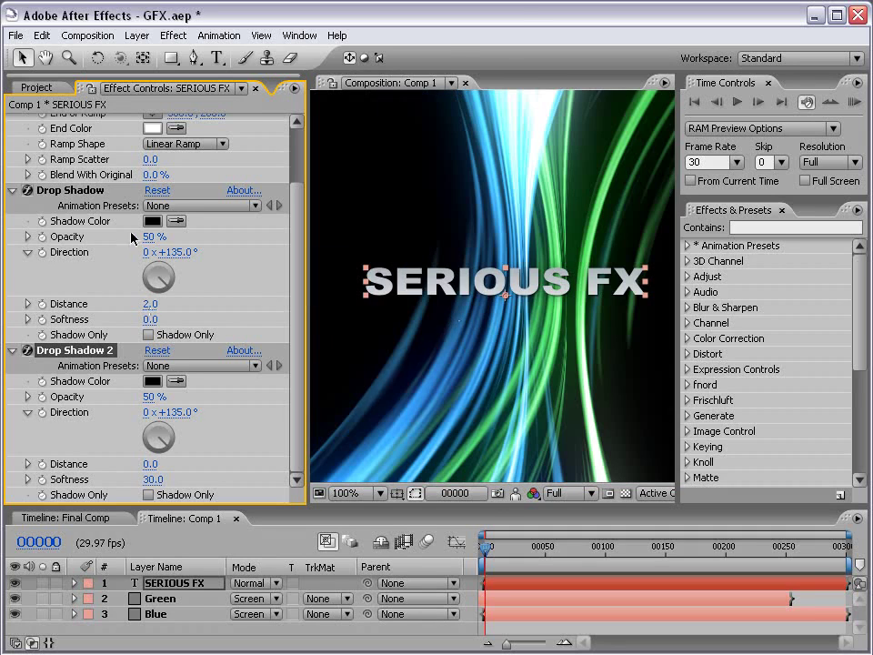
left_click_drag(152, 236, 326, 236)
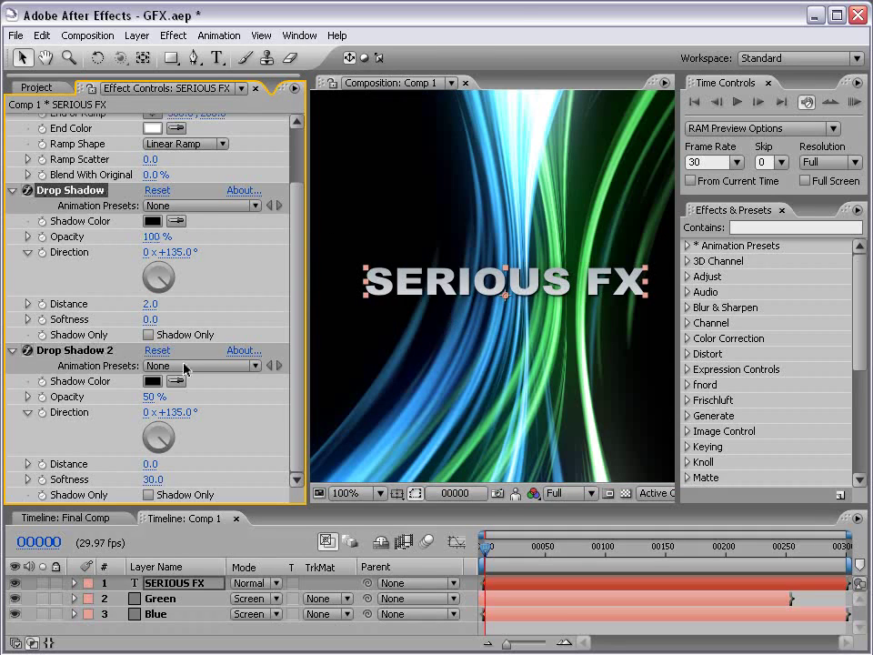
left_click_drag(155, 396, 313, 388)
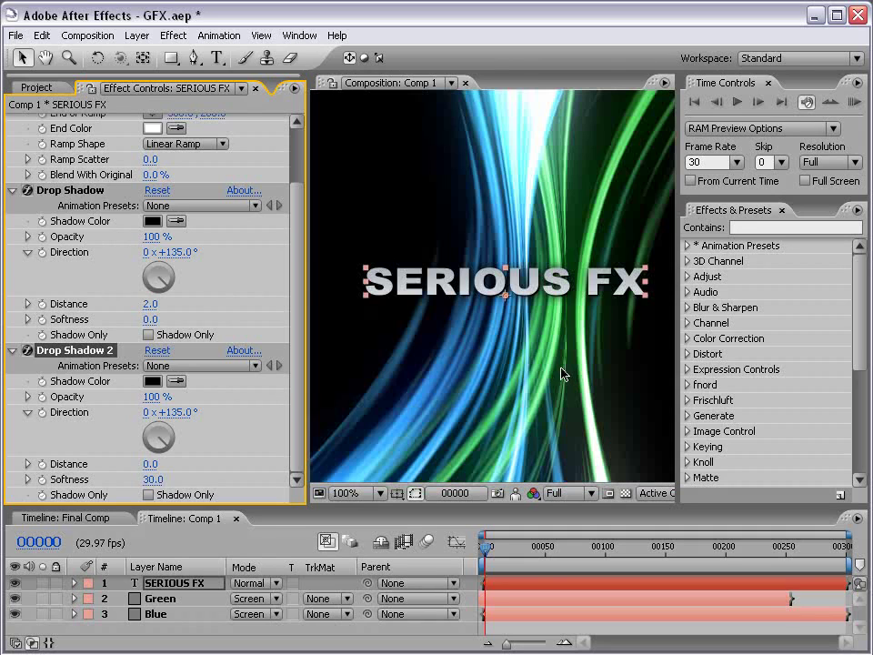
Step: Tighten the Ramp by moving its start and end points to y 216 and 246
scroll(303, 286, "up", 5)
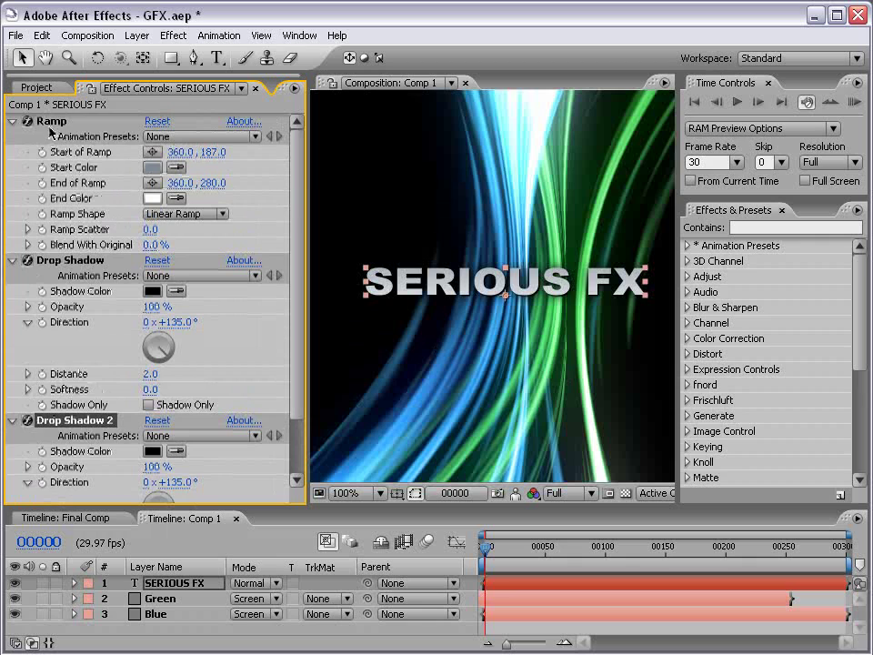
left_click(51, 121)
left_click_drag(492, 323, 491, 295)
left_click_drag(492, 238, 492, 266)
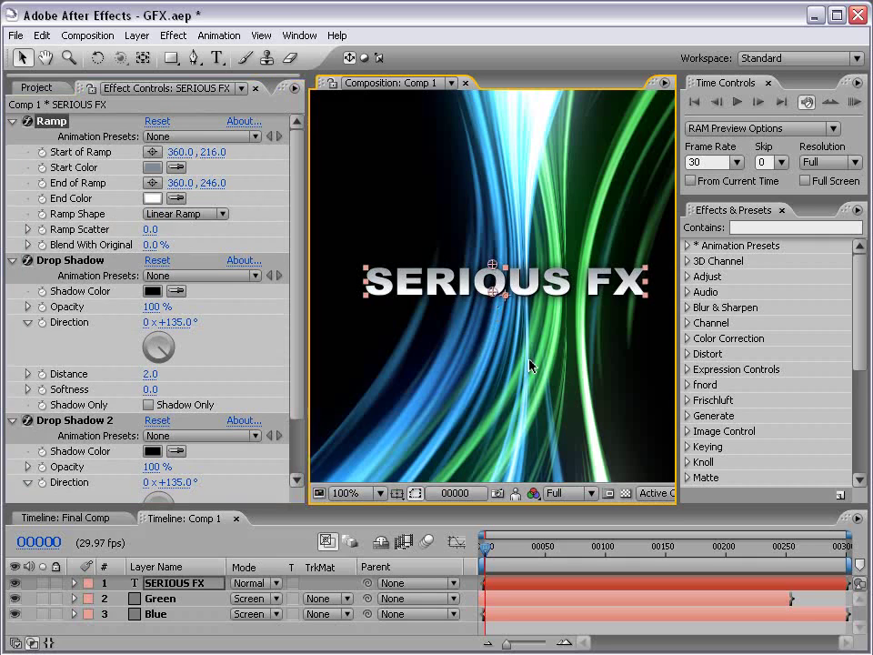
scroll(530, 365, "down", 1)
scroll(581, 442, "up", 1)
key("grave")
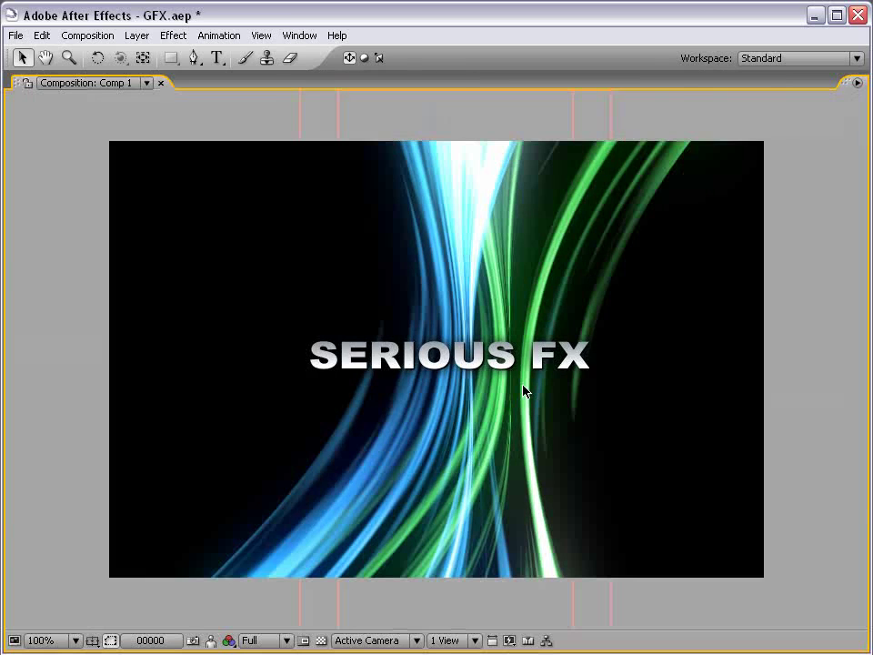
key("grave")
scroll(524, 414, "down", 1)
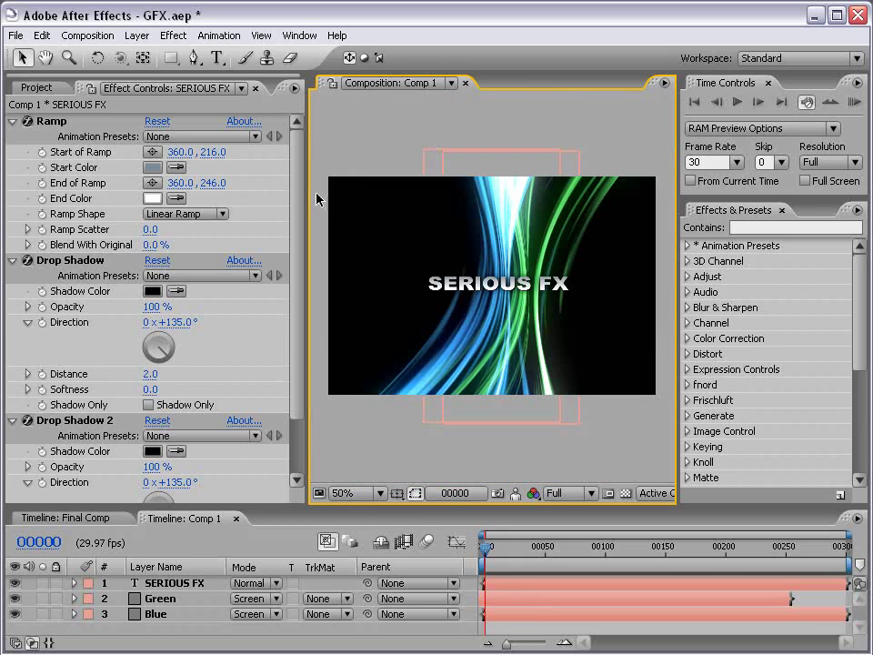
Step: Create a comp-size 720×480 Gray Solid 7 and search Effects & Presets for 'particl'
left_click(137, 37)
mouse_move(147, 55)
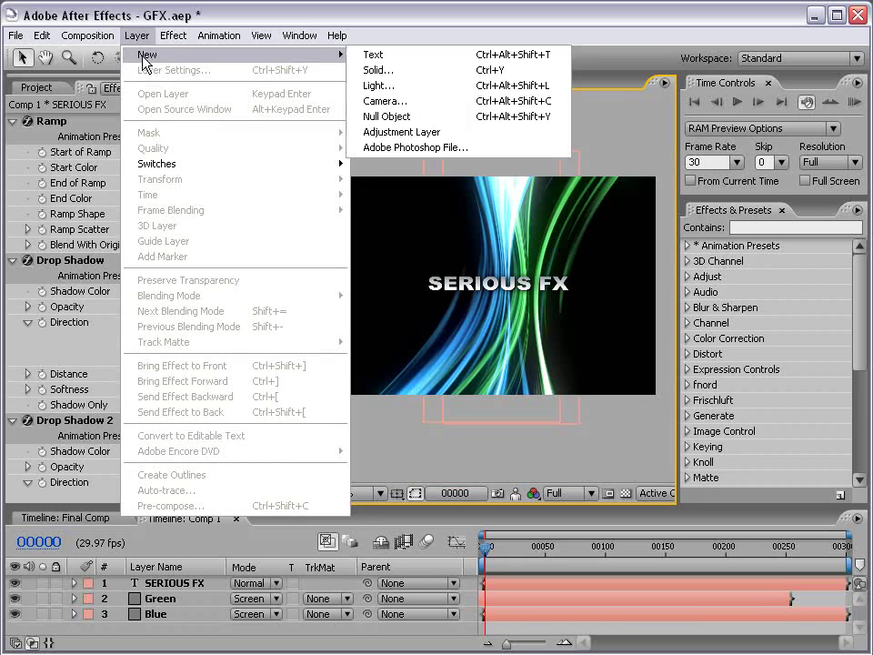
left_click(396, 70)
left_click(438, 410)
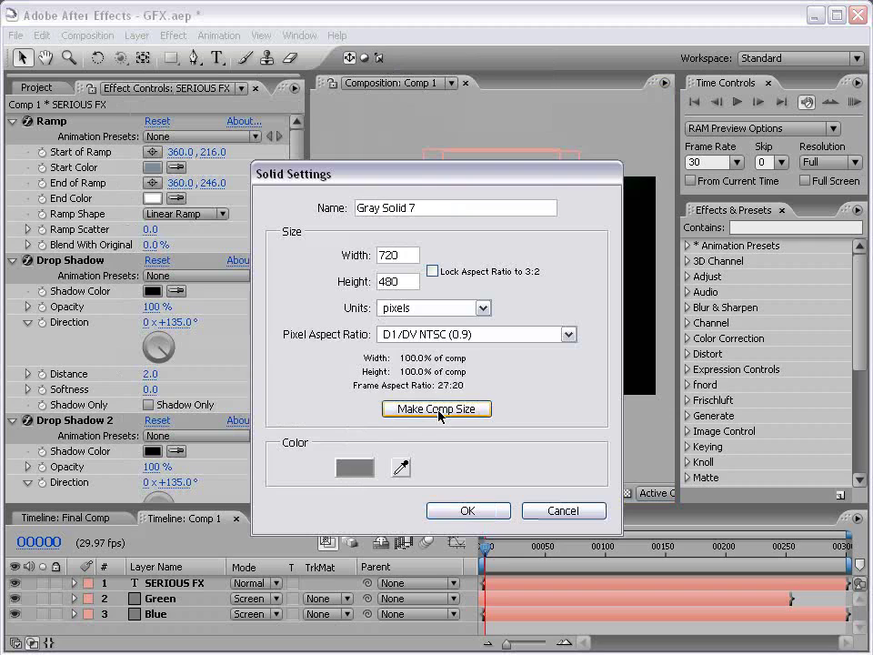
left_click(467, 511)
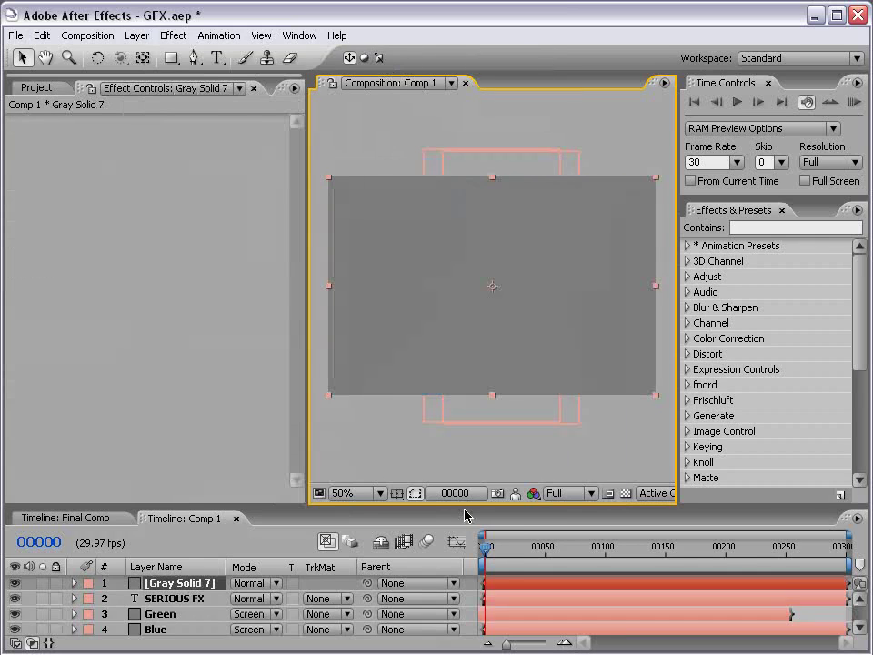
left_click(754, 228)
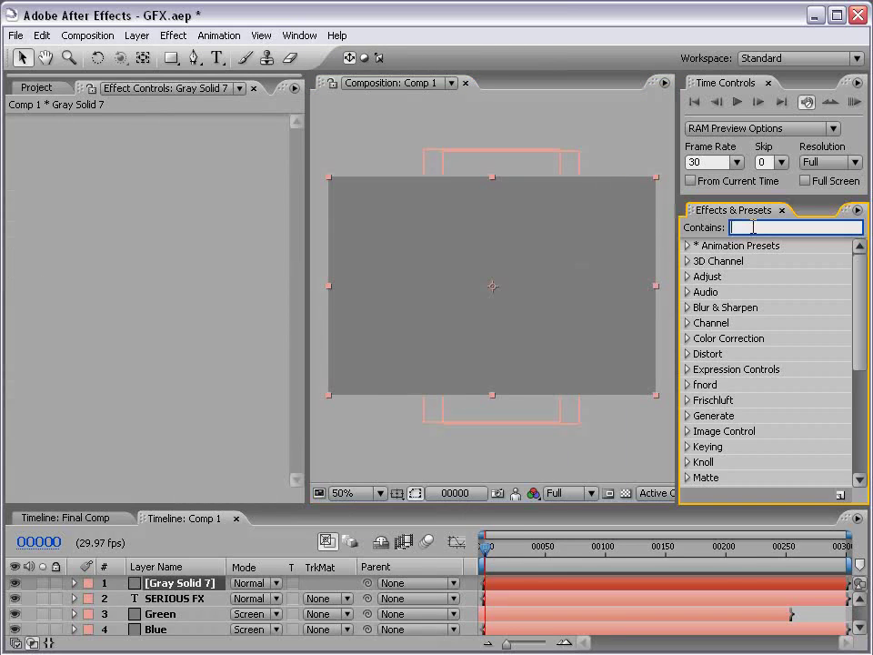
type("particl")
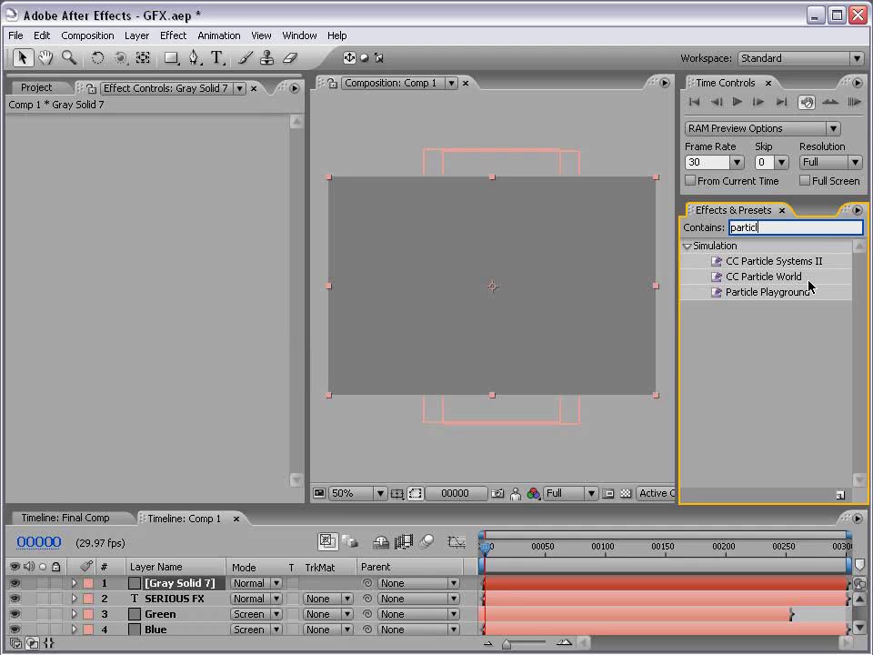
Step: Apply CC Particle World to Gray Solid 7 and solo it at frame 39, viewed at 100%
left_click_drag(775, 282, 474, 237)
left_click(189, 585)
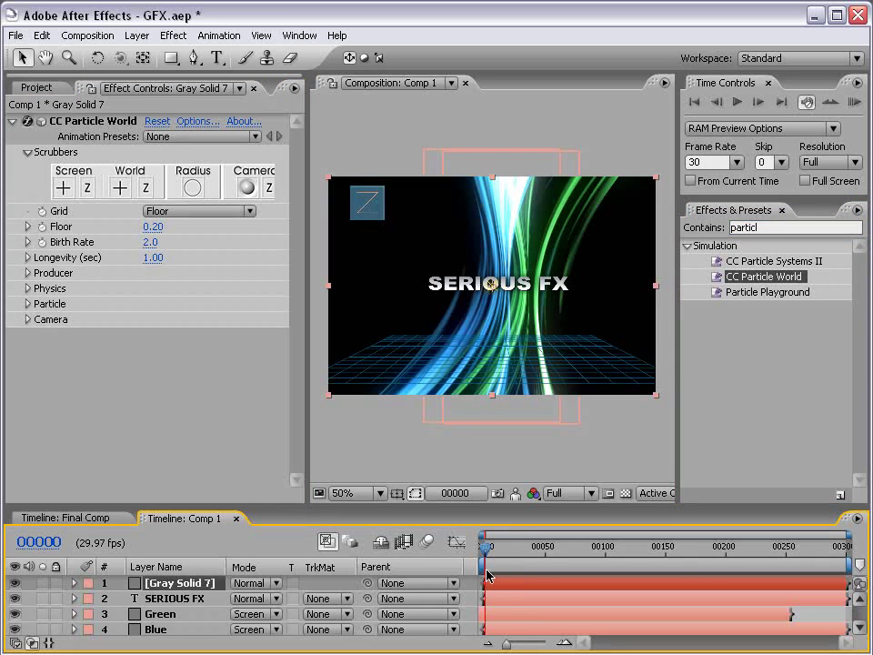
left_click_drag(486, 551, 532, 550)
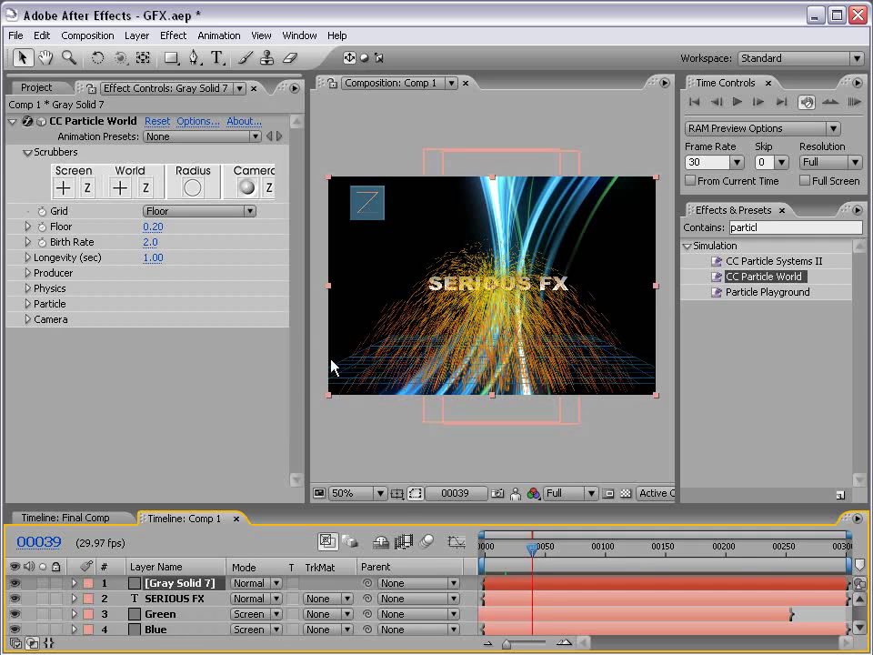
left_click(42, 583)
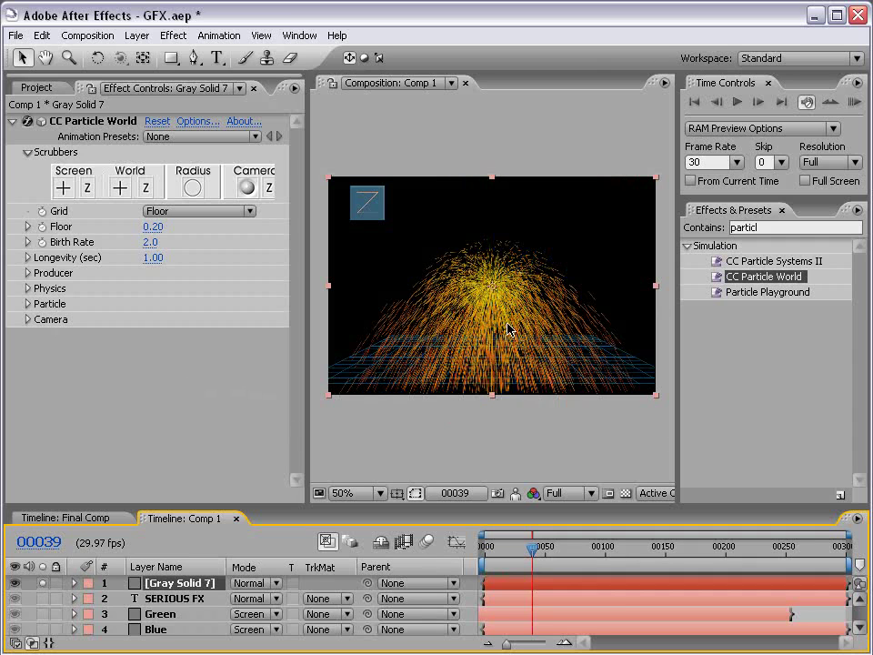
key("period")
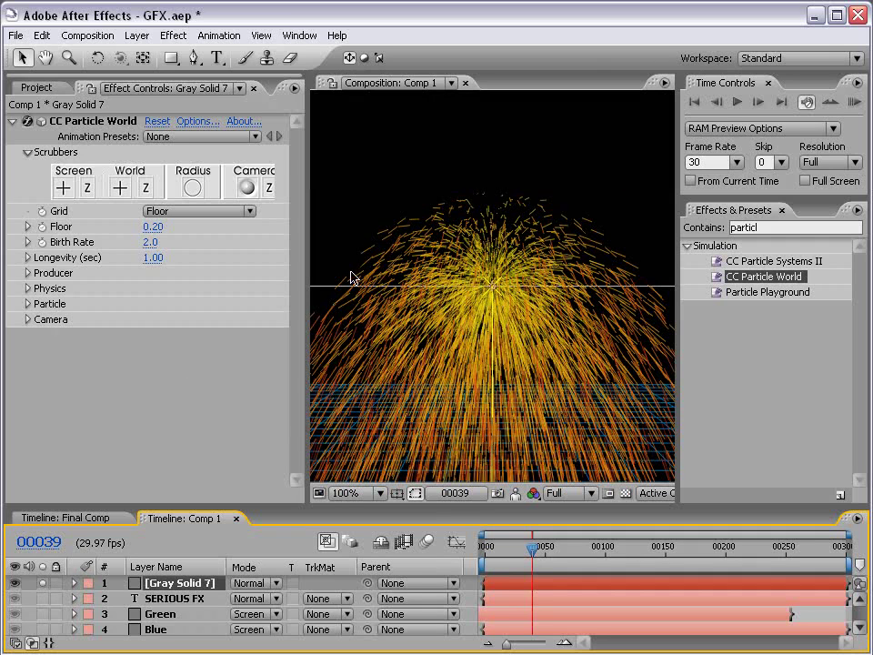
Step: Set the particle Grid to Off and expand the Producer, Physics and Particle groups
left_click(169, 213)
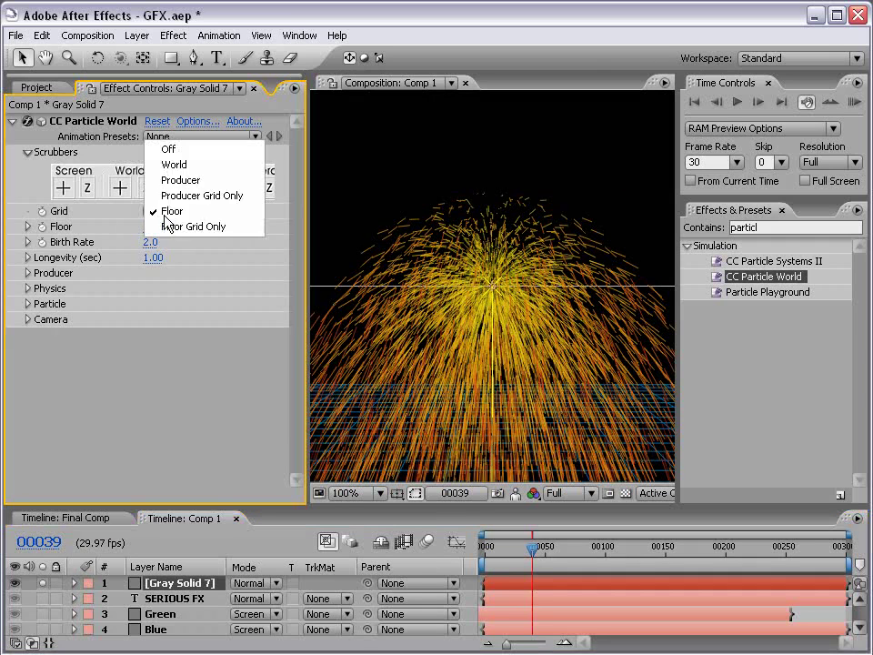
left_click(184, 151)
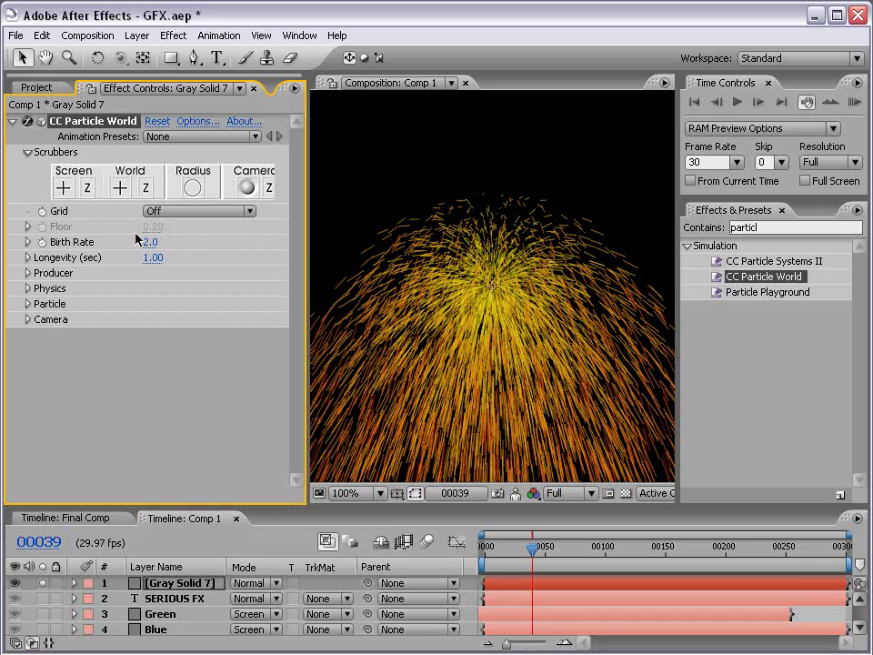
left_click(27, 273)
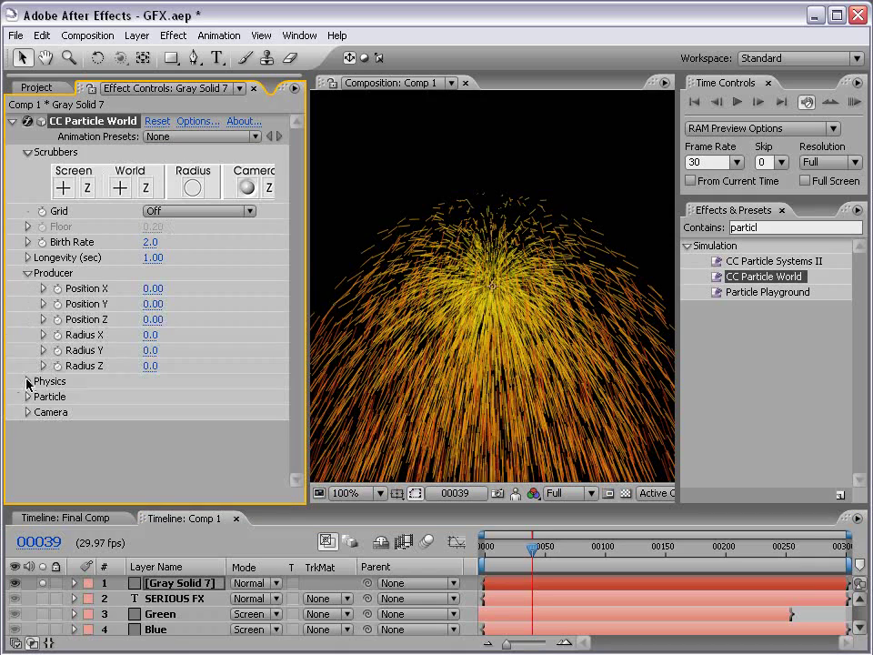
left_click(28, 381)
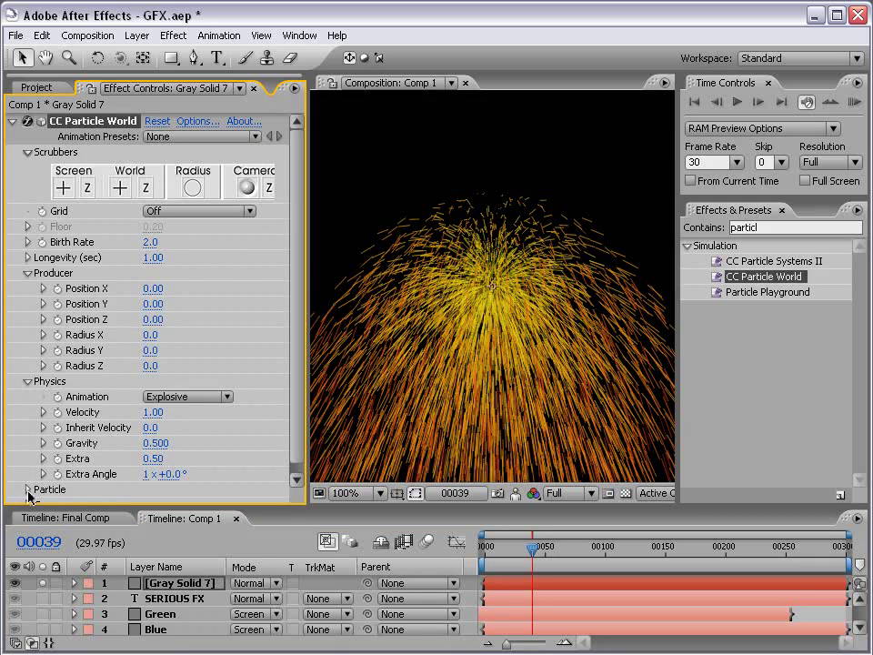
left_click(28, 493)
Step: Set the particle emitter's Radius X to 0.6, Radius Y to 0.3 and Radius Z to 1.0
left_click_drag(300, 511, 301, 616)
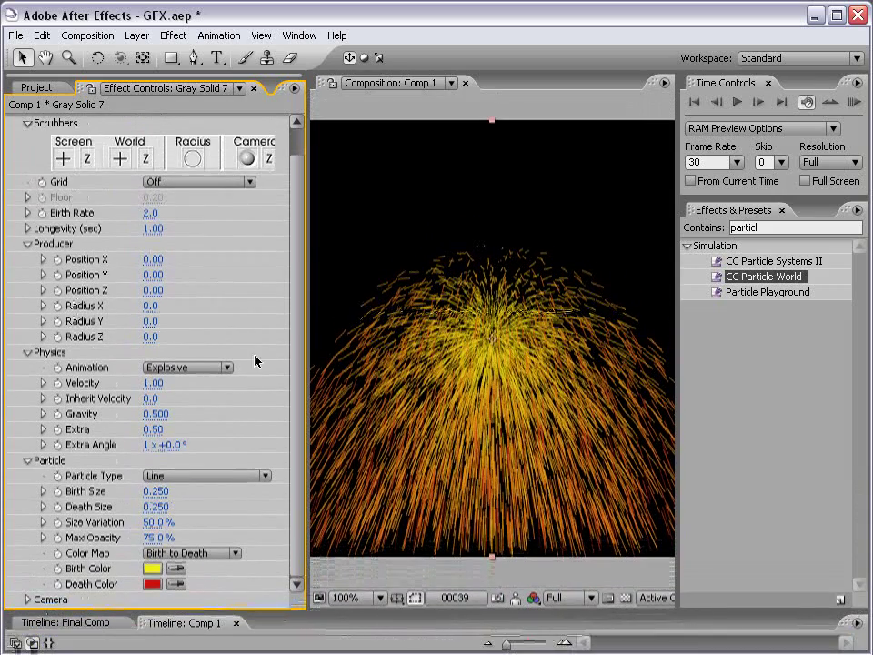
key("comma")
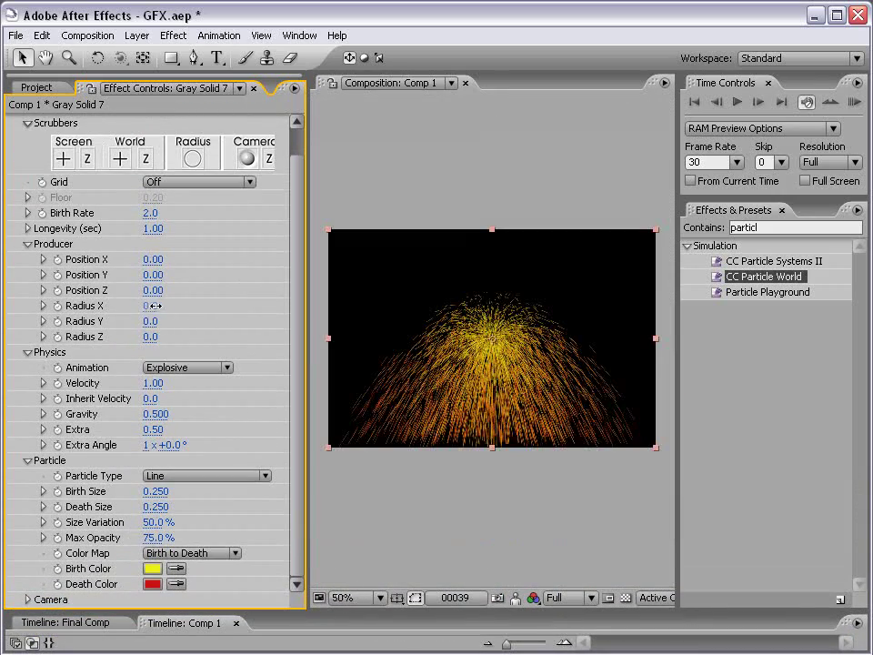
left_click_drag(152, 305, 206, 306)
left_click_drag(156, 321, 233, 333)
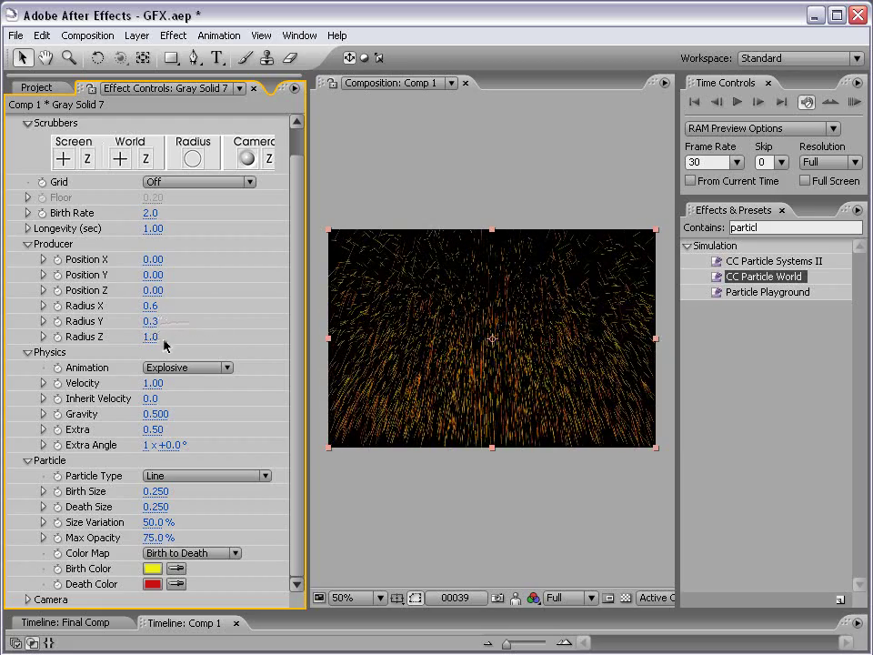
left_click(152, 306)
type(".6")
key("Return")
left_click(150, 321)
type(".3")
key("Return")
left_click(150, 337)
type("1")
key("Return")
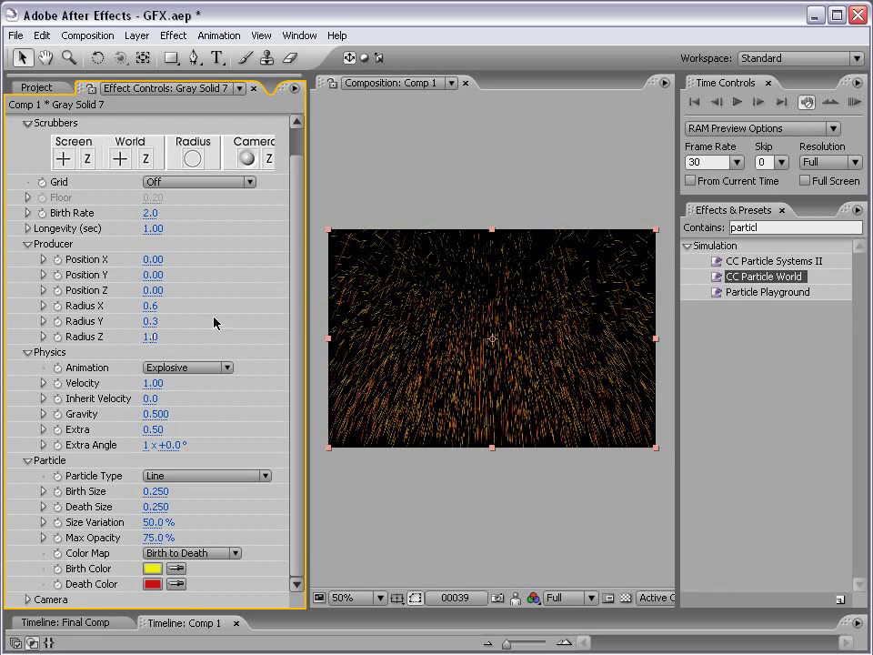
Step: Set particle Velocity to 0 and preview the particles across frames 47–57
left_click(152, 382)
type("0")
key("Return")
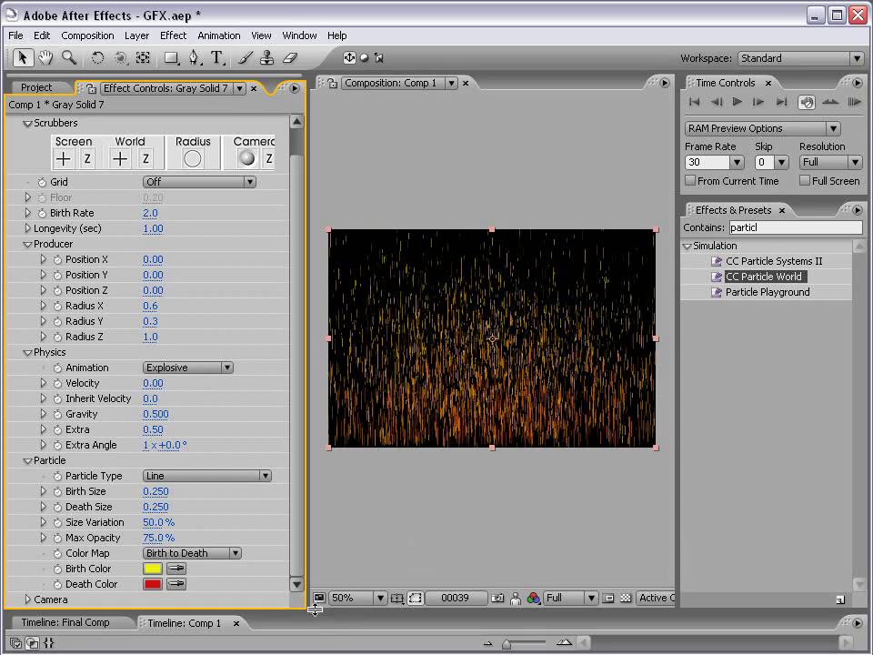
left_click_drag(316, 611, 319, 532)
left_click(541, 581)
left_click_drag(542, 580, 577, 575)
key("period")
key("grave")
key("grave")
key("comma")
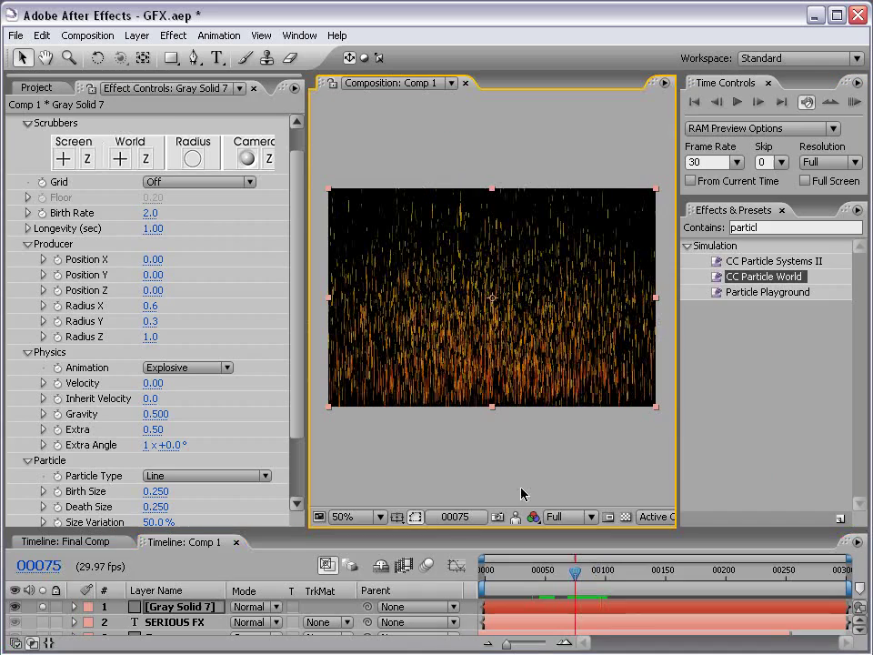
Step: Lower the Birth Rate to 0.3 and check the sparser particles full-size
left_click(149, 213)
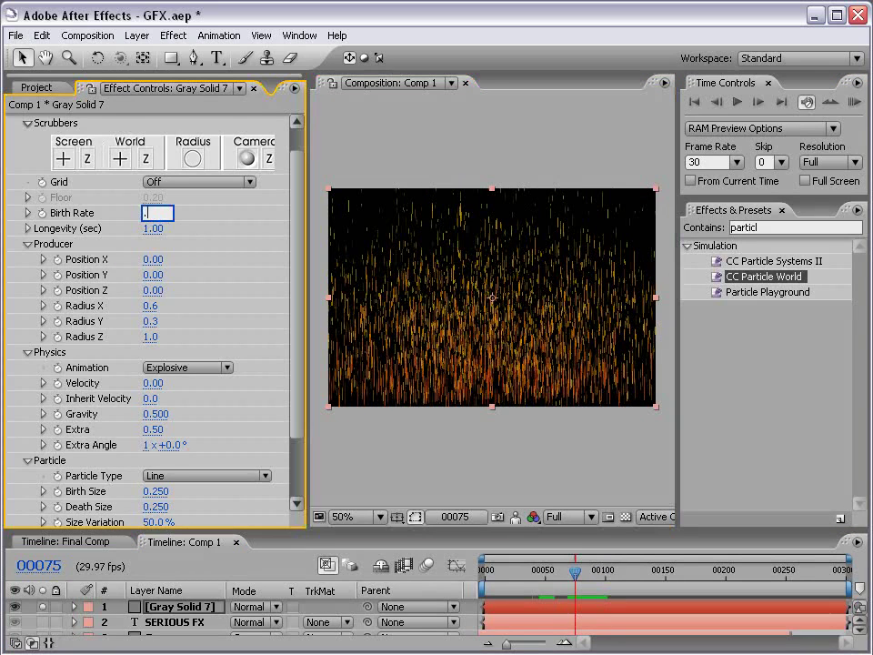
key("Return")
key("period")
key("grave")
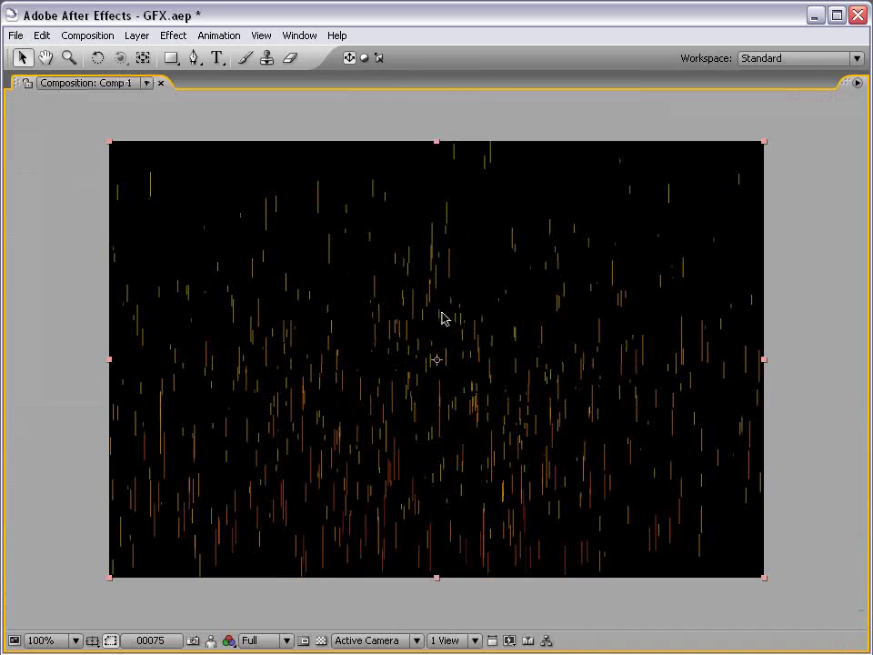
key("comma")
key("grave")
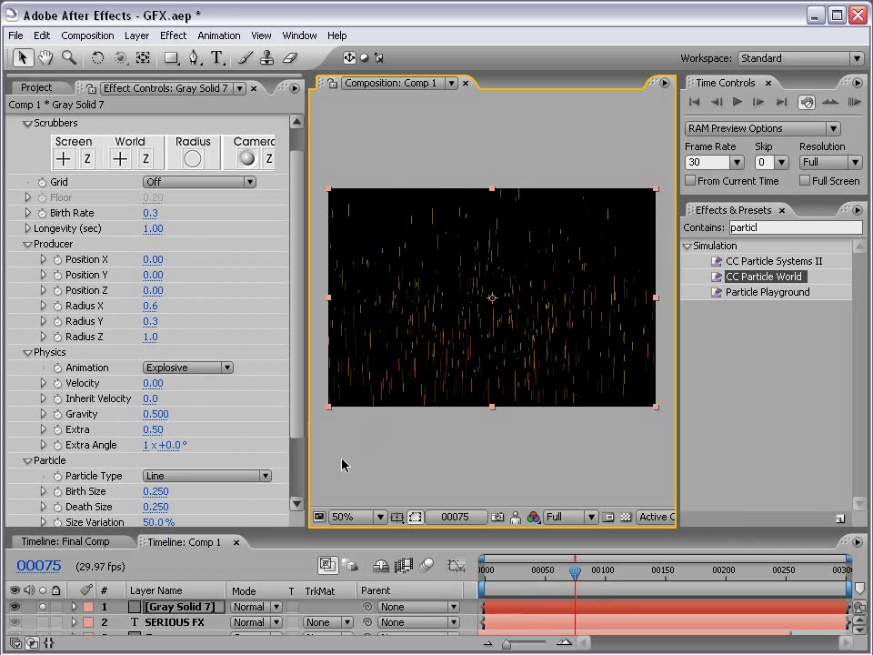
Step: Set the particles' Gravity to 0 and preview them at frame 102
scroll(273, 382, "down", 5)
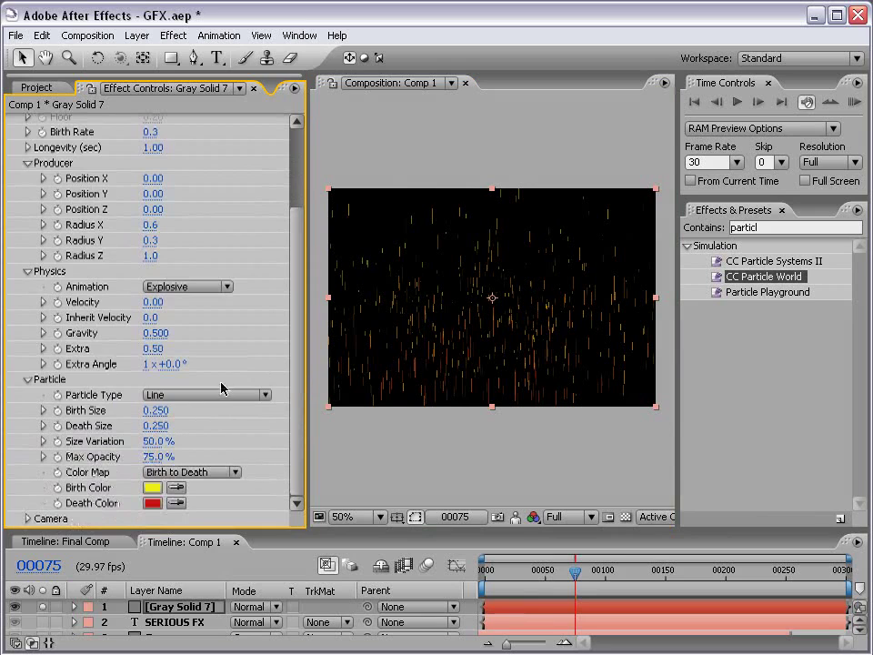
left_click(155, 332)
type("0.5")
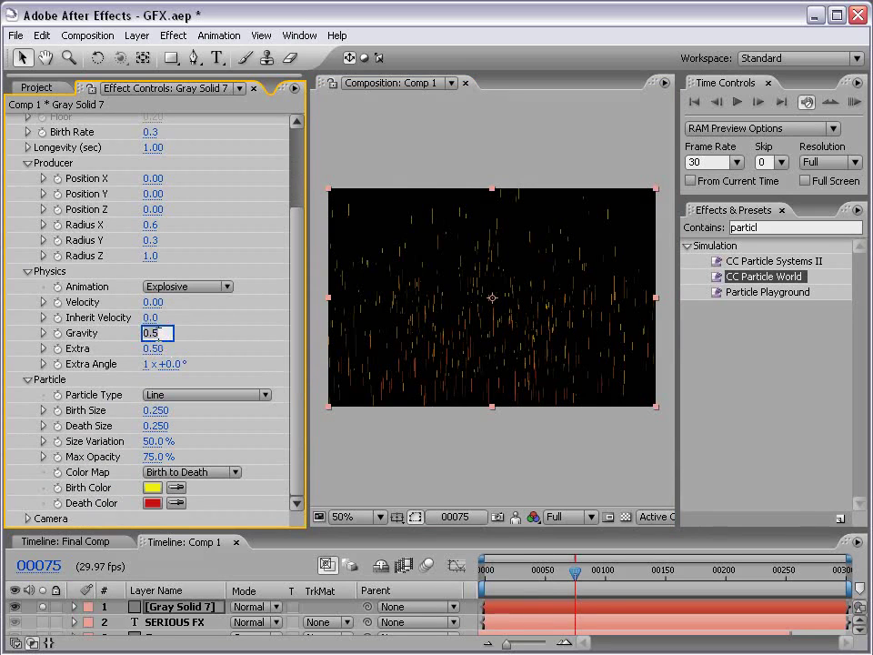
key("BackSpace")
key("BackSpace")
key("Return")
key("period")
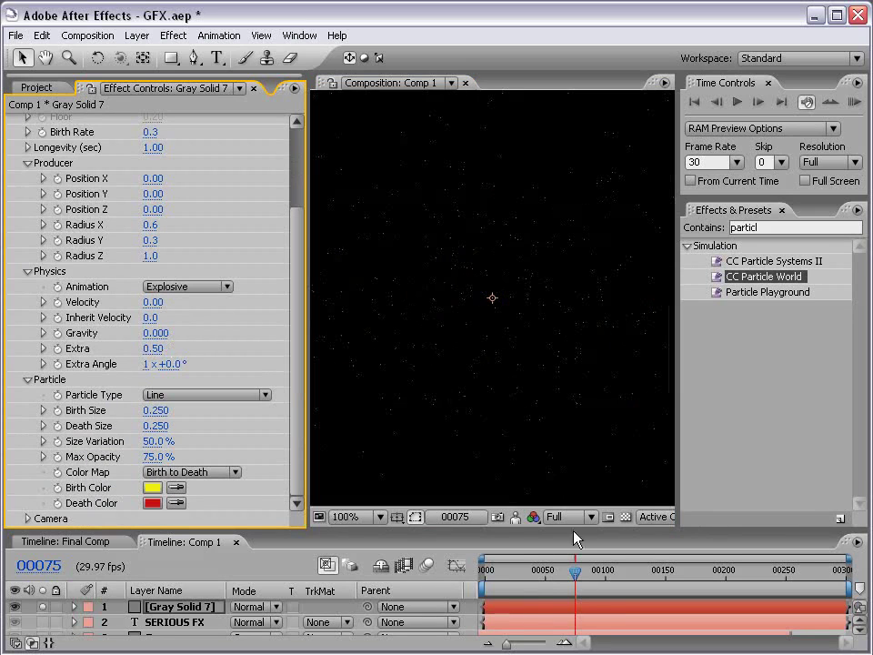
left_click_drag(572, 568, 605, 567)
Step: Change the Particle Type to Lens Bubble
left_click(169, 397)
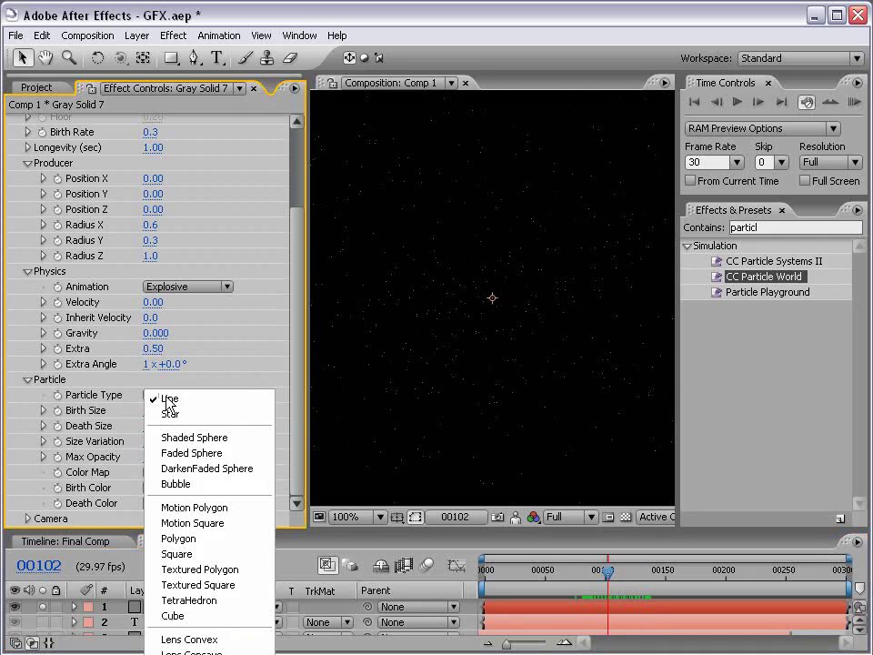
key("End")
key("Return")
left_click(177, 394)
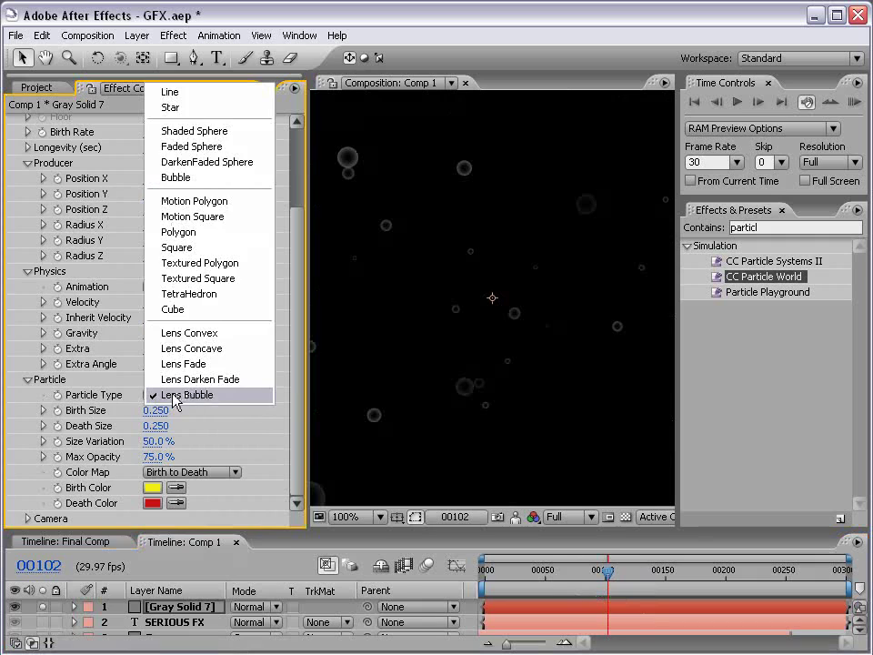
left_click(265, 401)
Step: Set both Birth Size and Death Size to 0.150
scroll(501, 290, "down", 1)
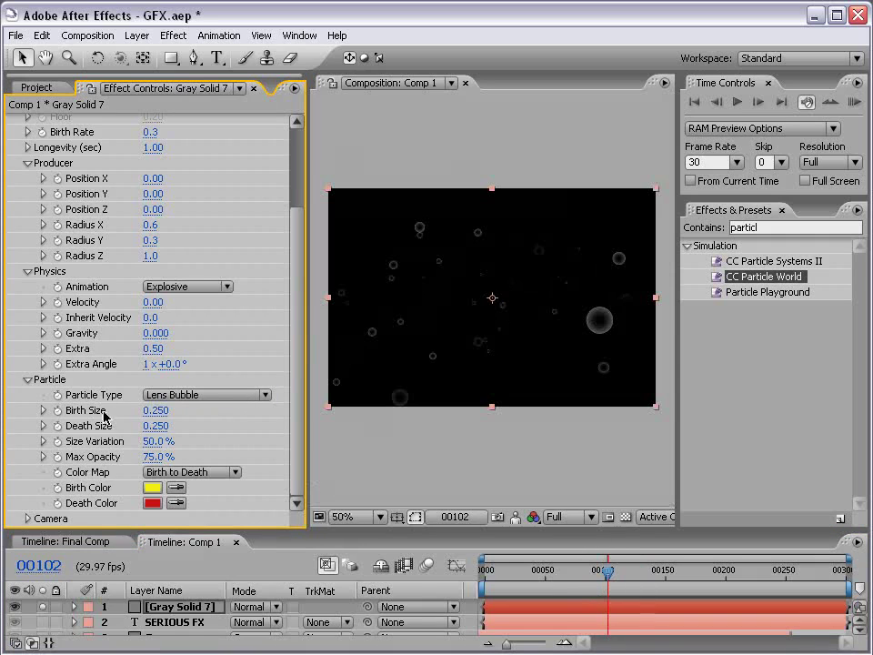
left_click(155, 410)
type("0.25")
key("BackSpace")
key("BackSpace")
key("BackSpace")
key("BackSpace")
type("1")
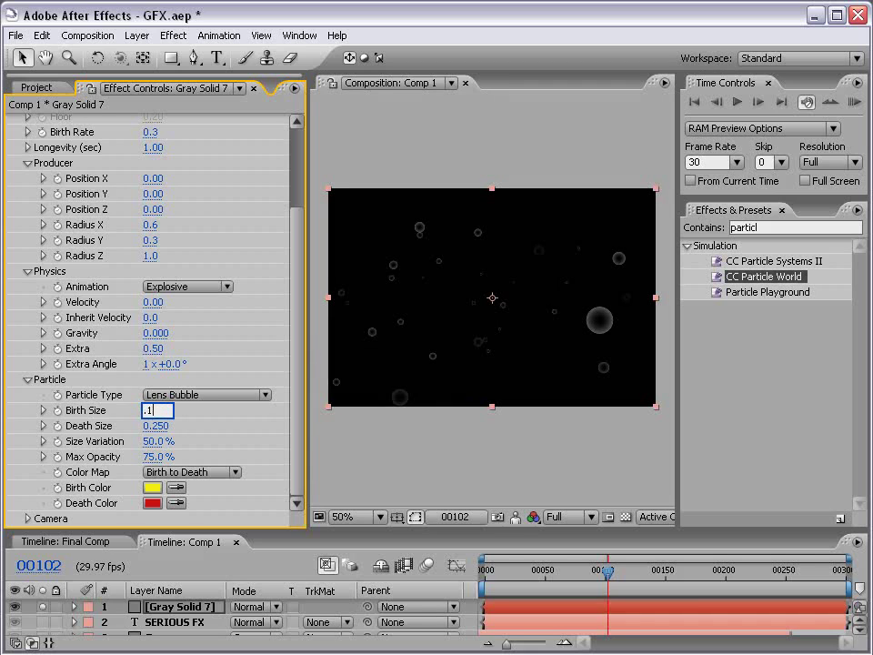
type(".5")
key("Return")
left_click(156, 425)
type(".1")
key("Return")
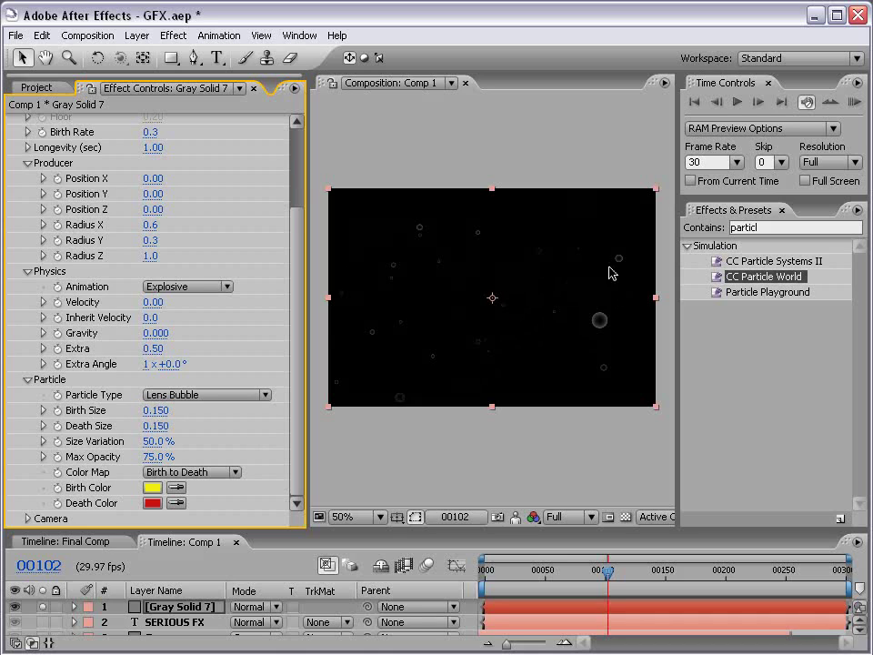
Step: Change the particle solid's colour to white in Solid Settings
left_click(137, 35)
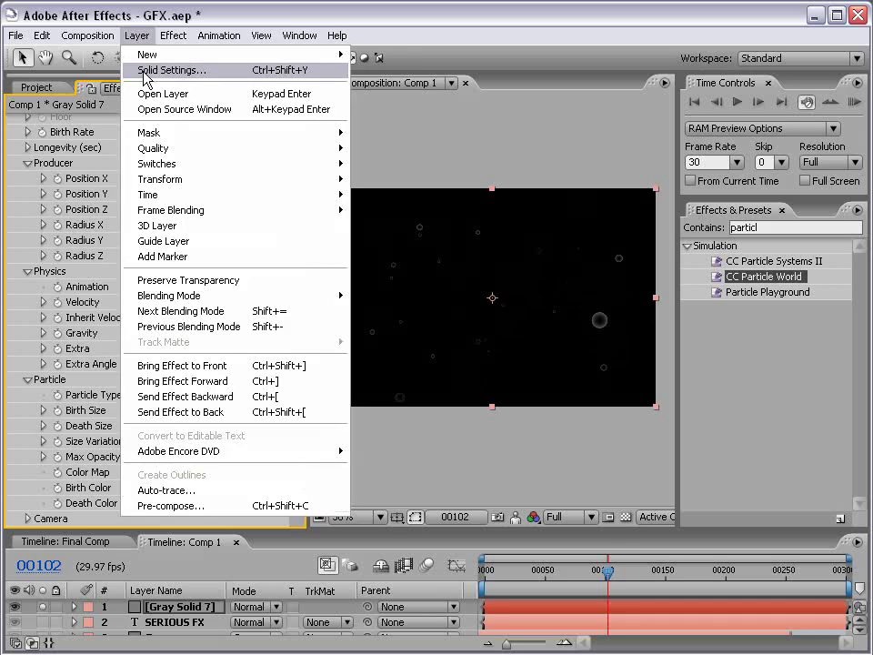
key("Return")
left_click(353, 465)
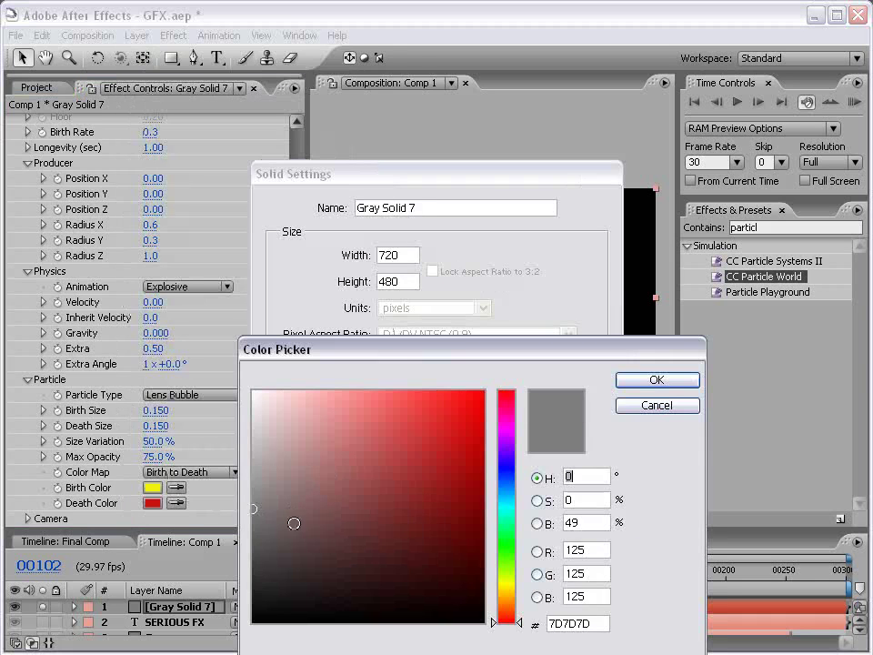
left_click(254, 392)
left_click(641, 381)
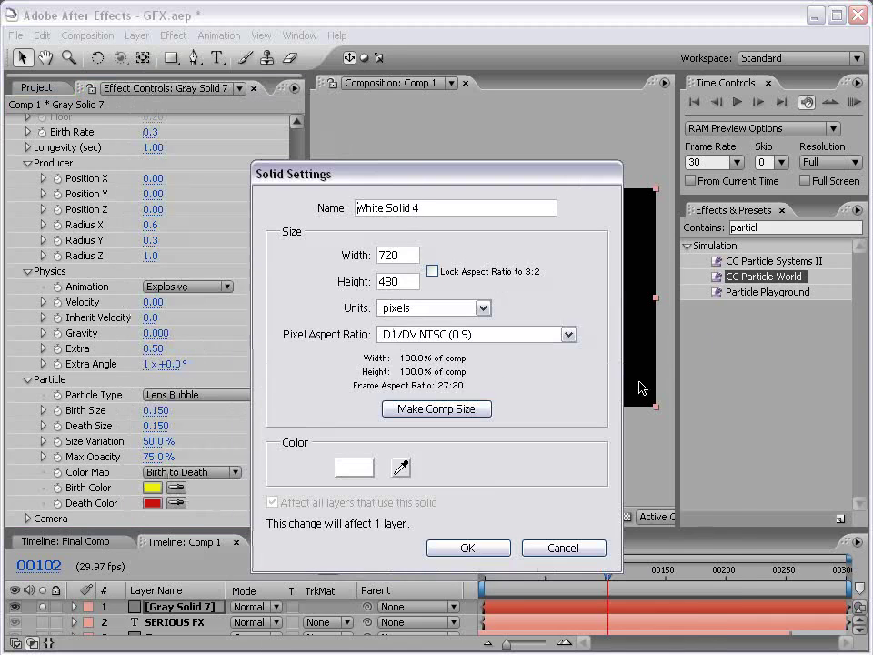
left_click(470, 548)
Step: Set the particles' Birth Rate to 0.9 and Birth Size to 0.070
scroll(302, 351, "up", 5)
left_click_drag(151, 242, 151, 244)
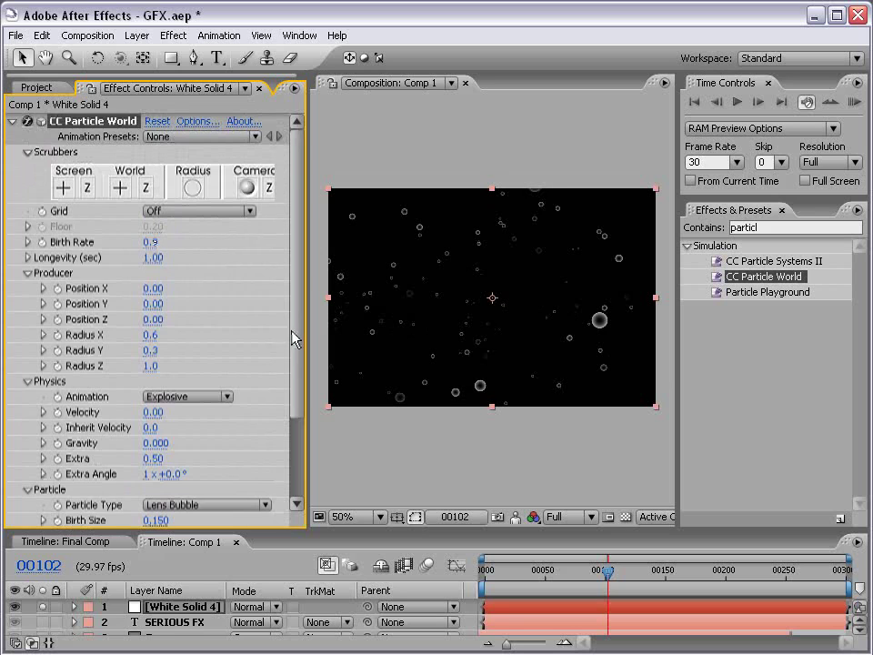
scroll(296, 335, "down", 3)
mouse_move(153, 411)
left_mouse_down()
mouse_move(164, 411)
mouse_move(150, 411)
left_mouse_up()
left_click(478, 436)
scroll(477, 417, "up", 1)
scroll(480, 420, "down", 1)
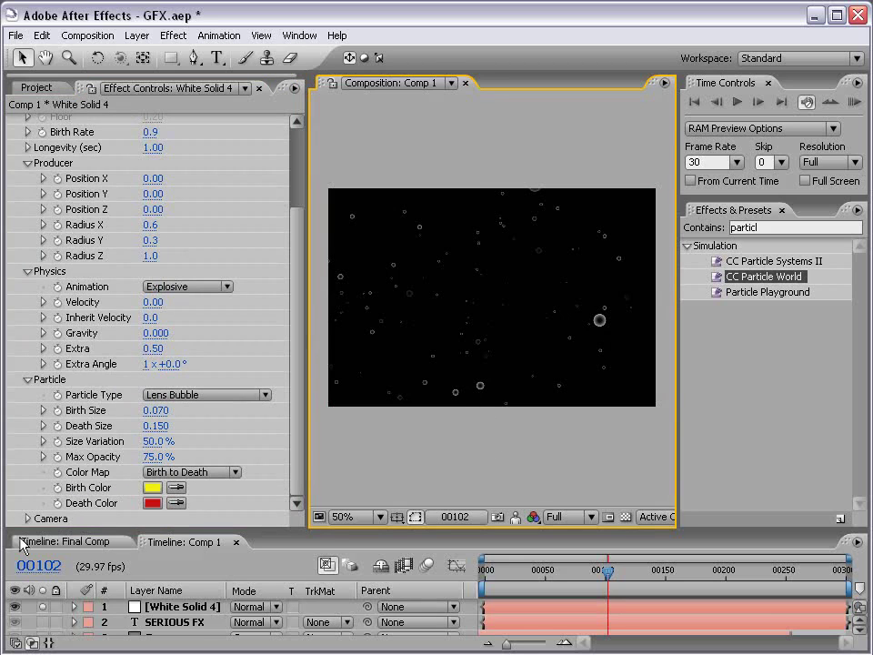
Step: Unsolo White Solid 4, enlarge the timeline, and scrub frames to review bubbles over title and streaks
left_click(43, 607)
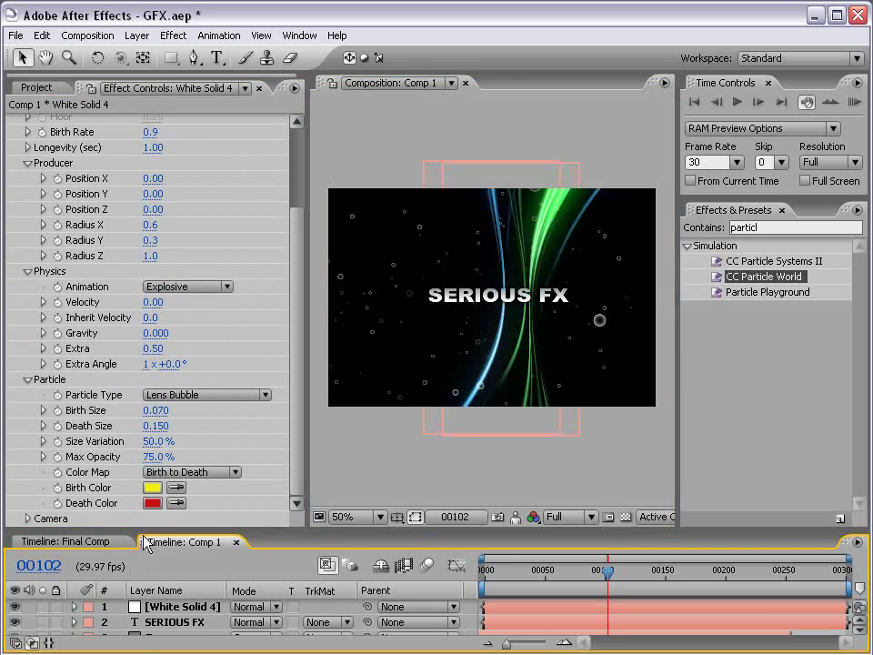
left_click_drag(145, 531, 146, 492)
scroll(445, 353, "up", 1)
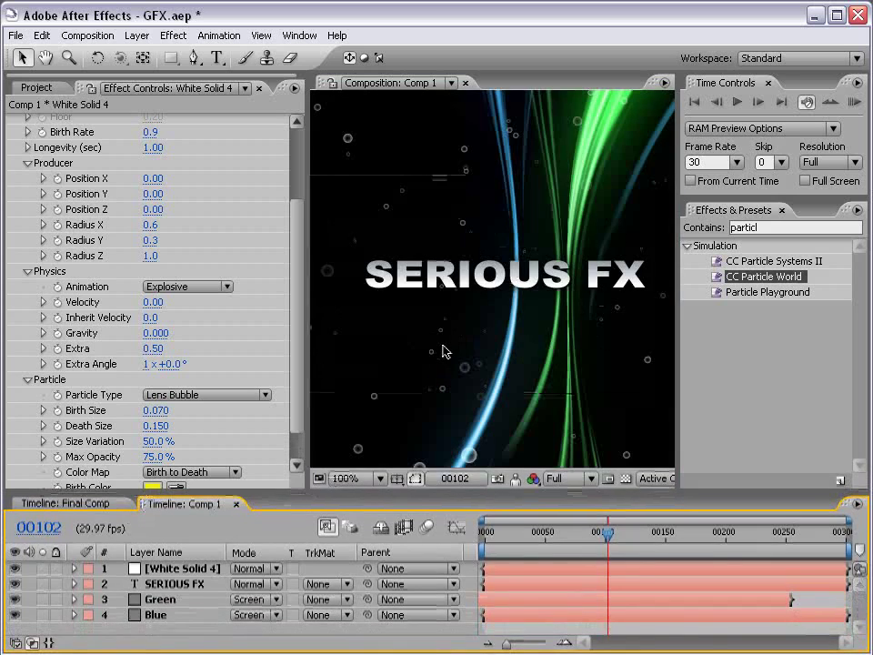
key("grave")
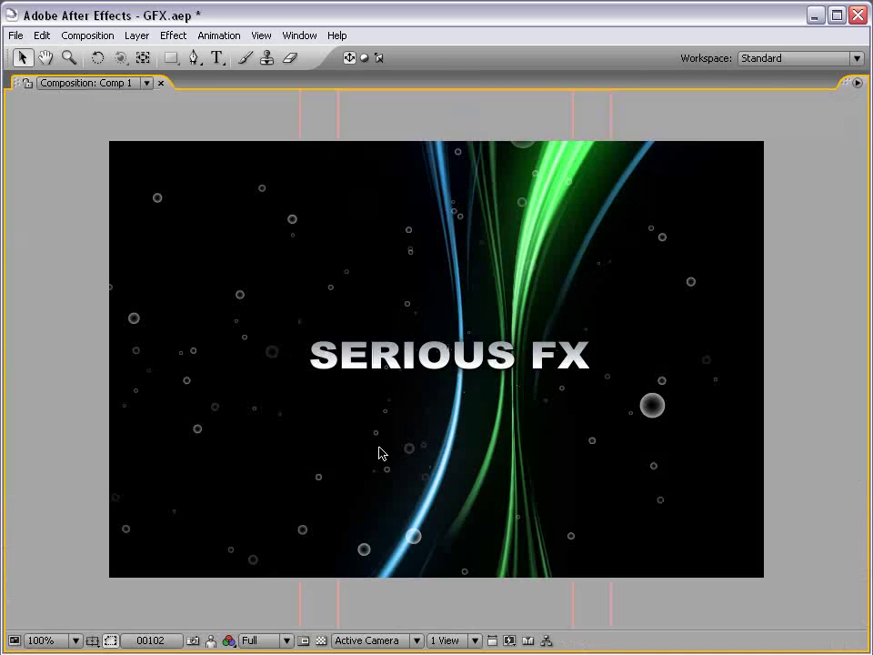
key("grave")
left_click_drag(542, 540, 516, 537)
left_click(559, 535)
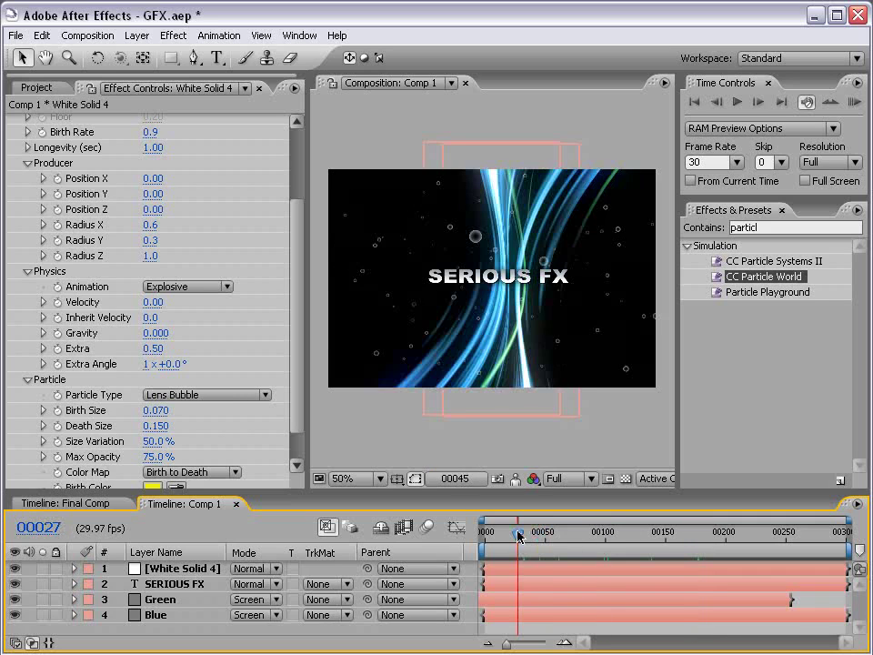
left_click(474, 353)
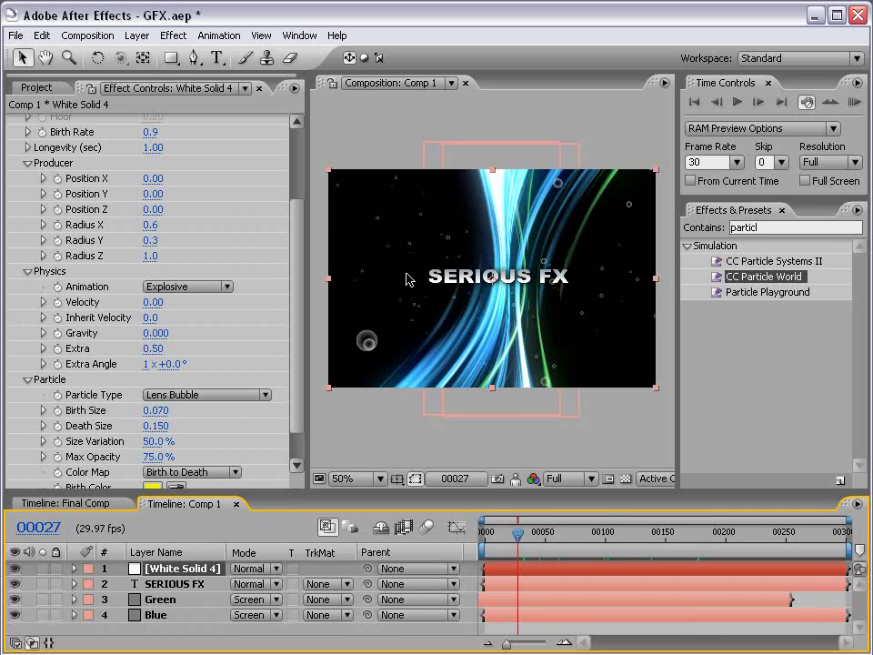
Step: Add Hue/Saturation to White Solid 4 and enable Colorize
left_click(172, 35)
mouse_move(164, 186)
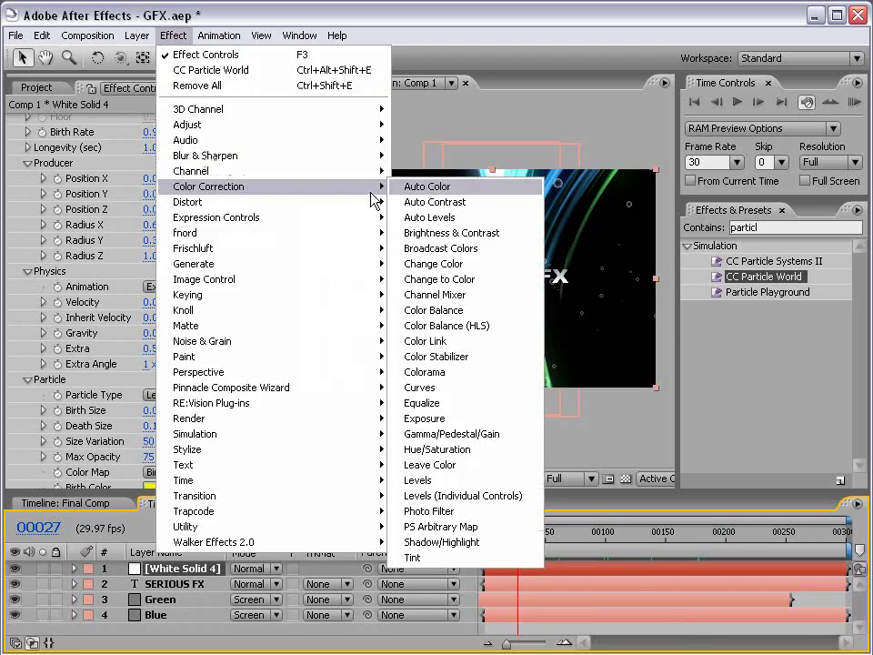
left_click(430, 450)
scroll(303, 326, "down", 2)
scroll(302, 326, "down", 1)
left_click(149, 435)
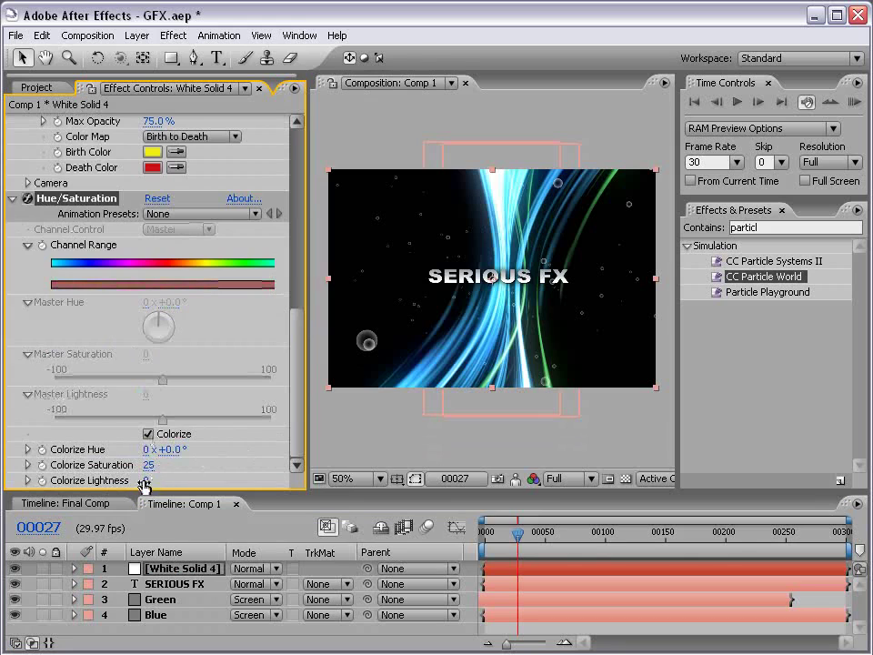
left_click_drag(143, 482, 138, 480)
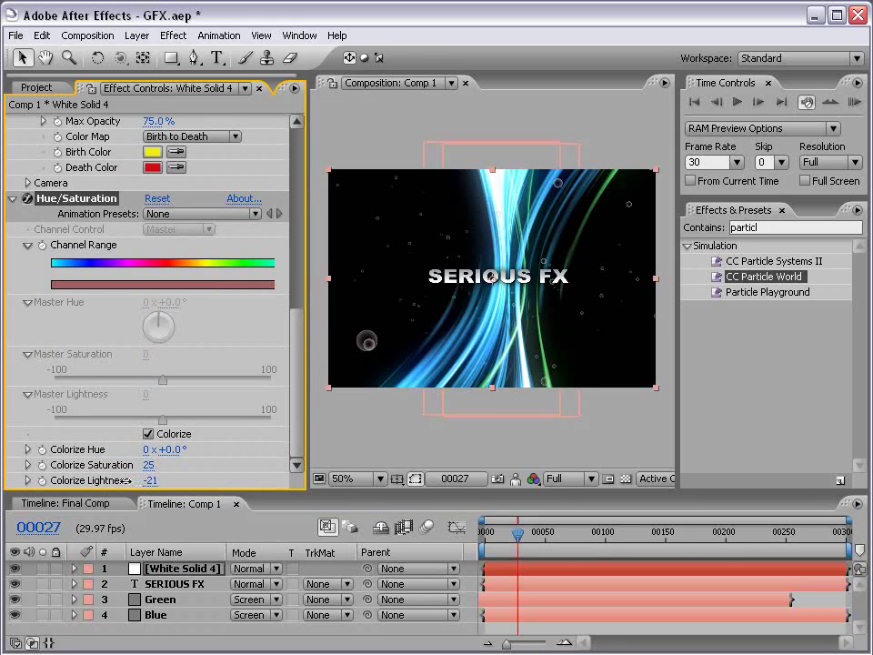
Step: Raise Colorize Saturation to 100 so the bubbles tint blue at hue 203
scroll(389, 373, "up", 2)
left_click_drag(377, 370, 571, 273)
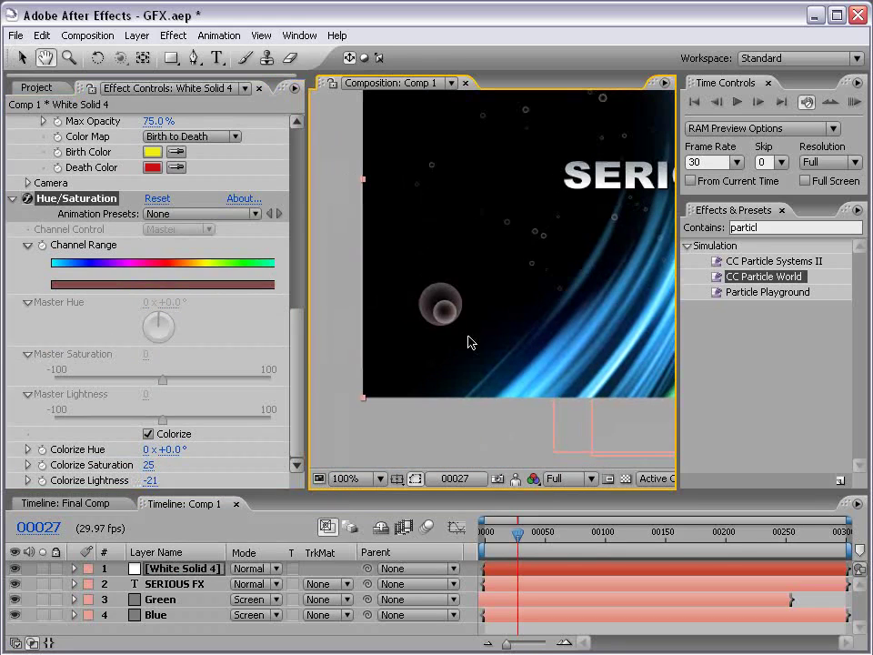
key("v")
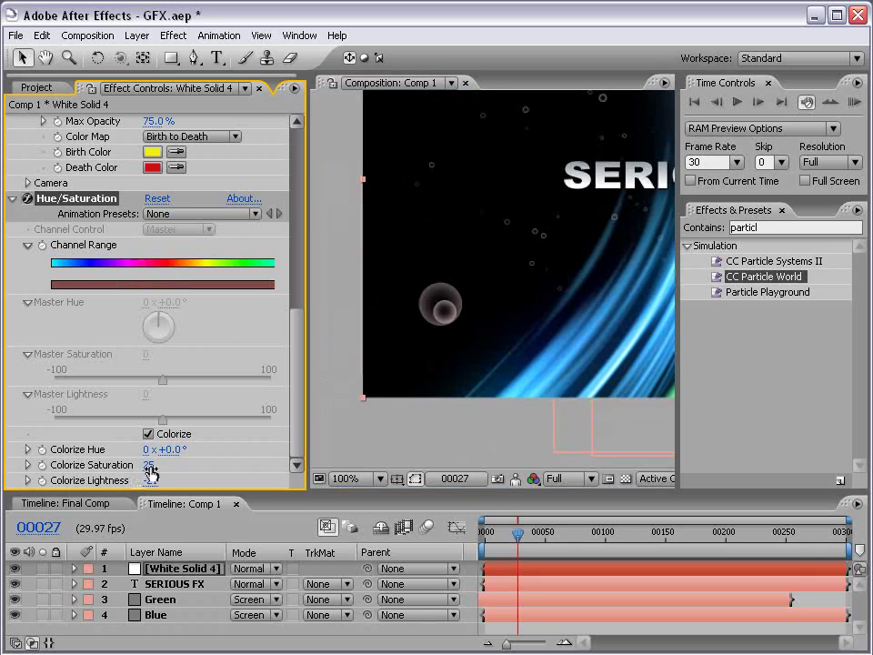
left_click_drag(150, 465, 372, 442)
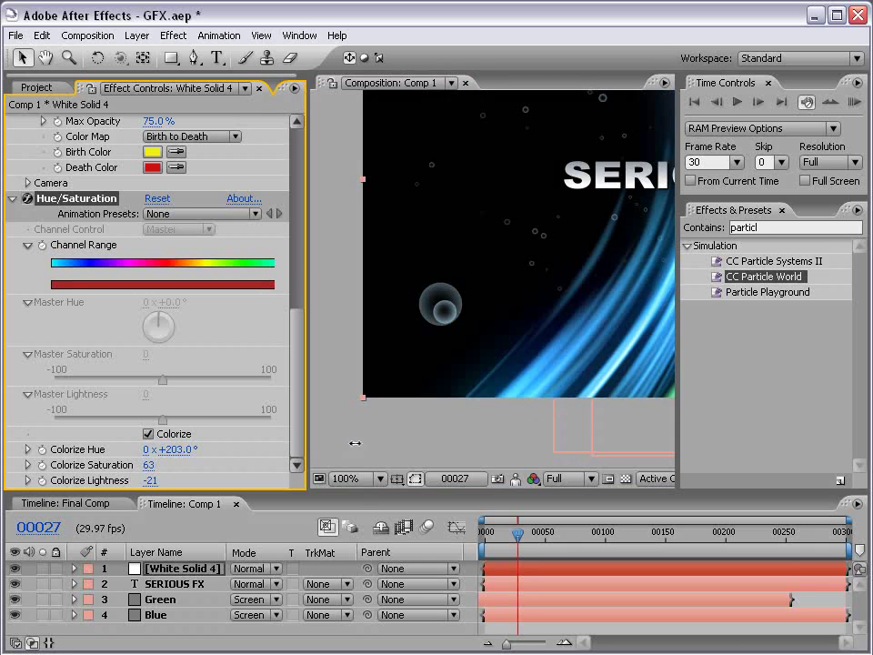
key("h")
scroll(503, 305, "down", 2)
scroll(503, 305, "up", 2)
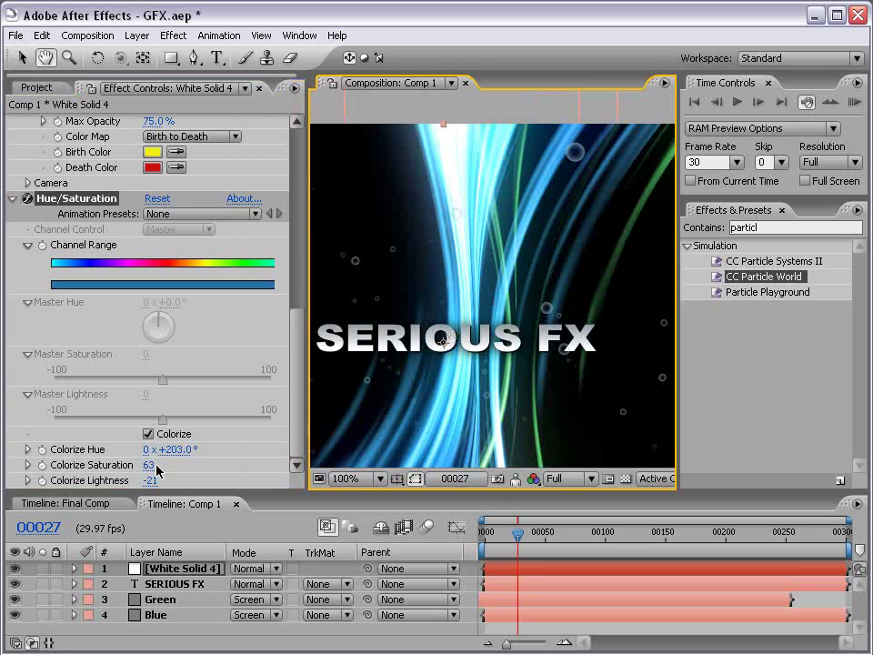
left_click_drag(150, 466, 200, 465)
key("v")
scroll(557, 280, "down", 2)
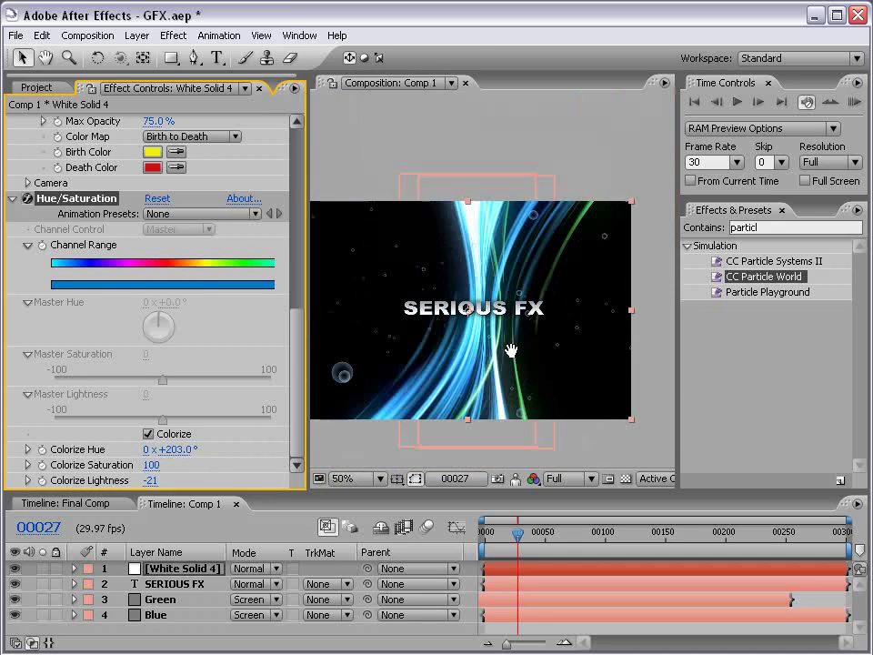
key("grave")
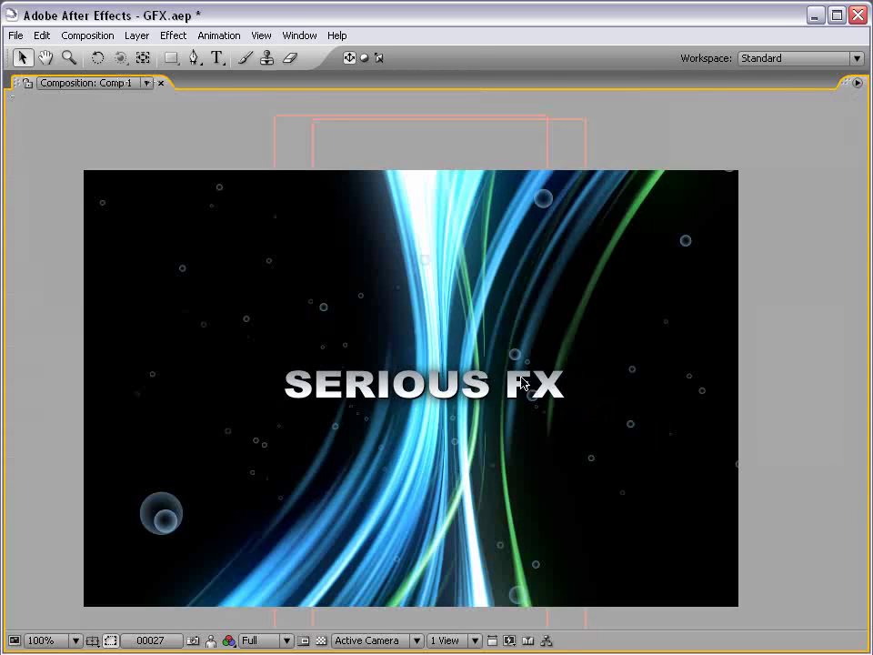
key("grave")
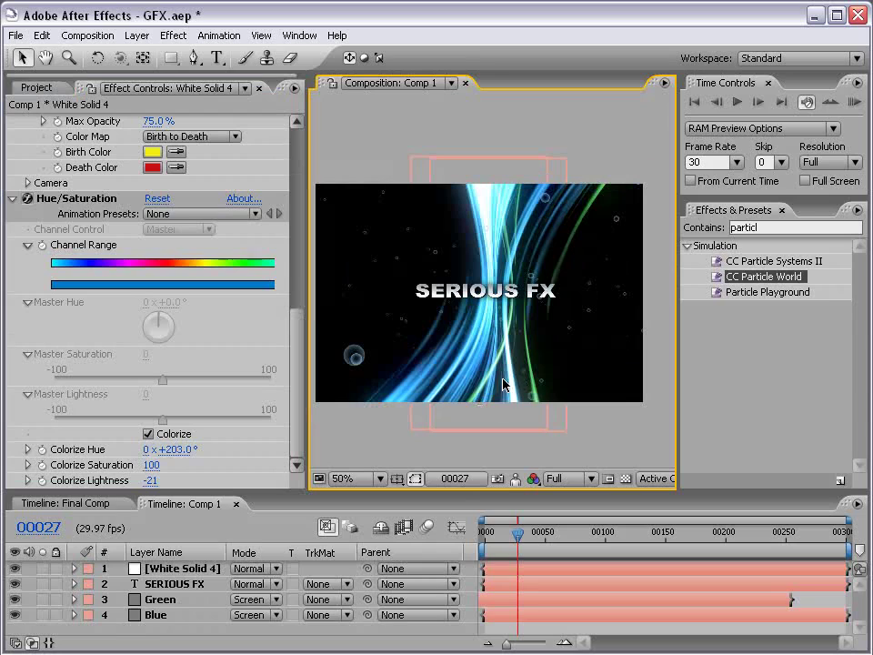
left_click_drag(451, 492, 451, 471)
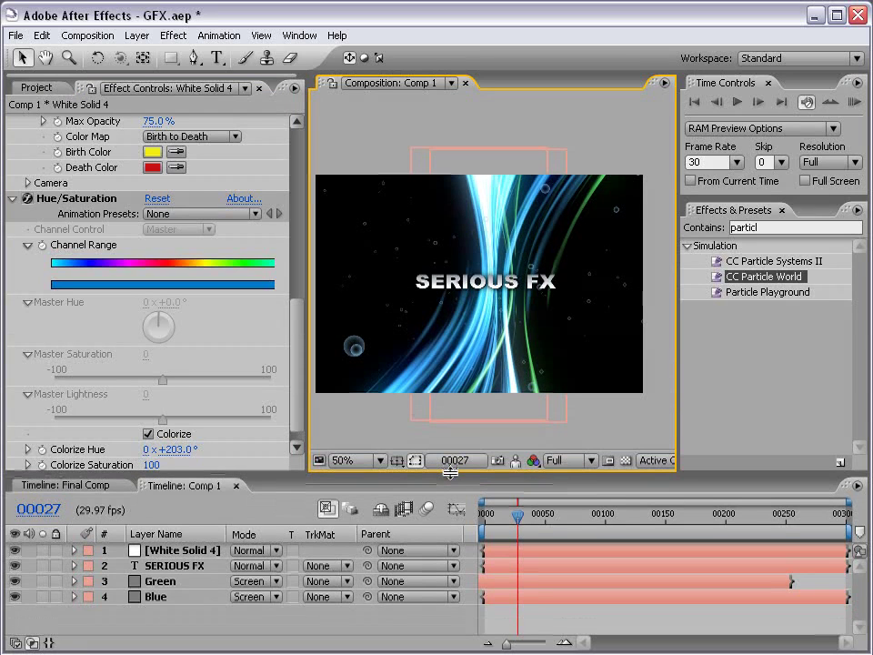
Step: Show the switches columns and add Camera 1 with the 35mm preset
left_click(297, 624)
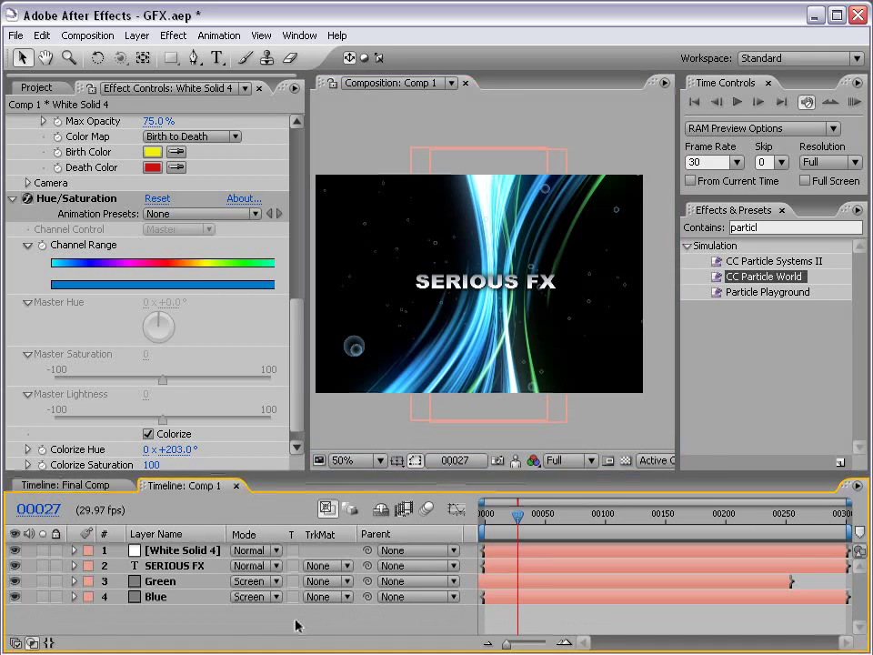
key("F4")
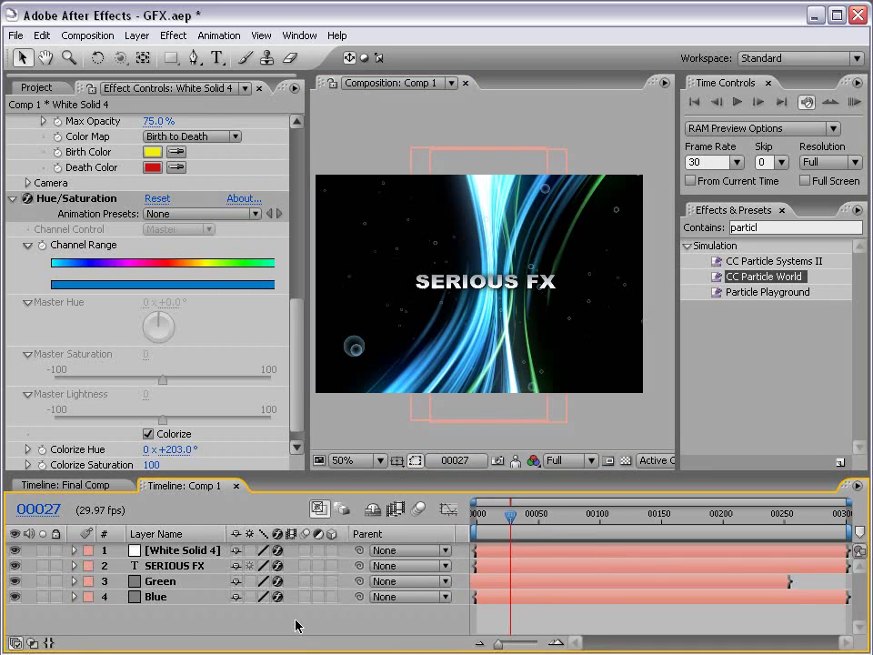
left_click(137, 35)
mouse_move(150, 54)
left_click(411, 101)
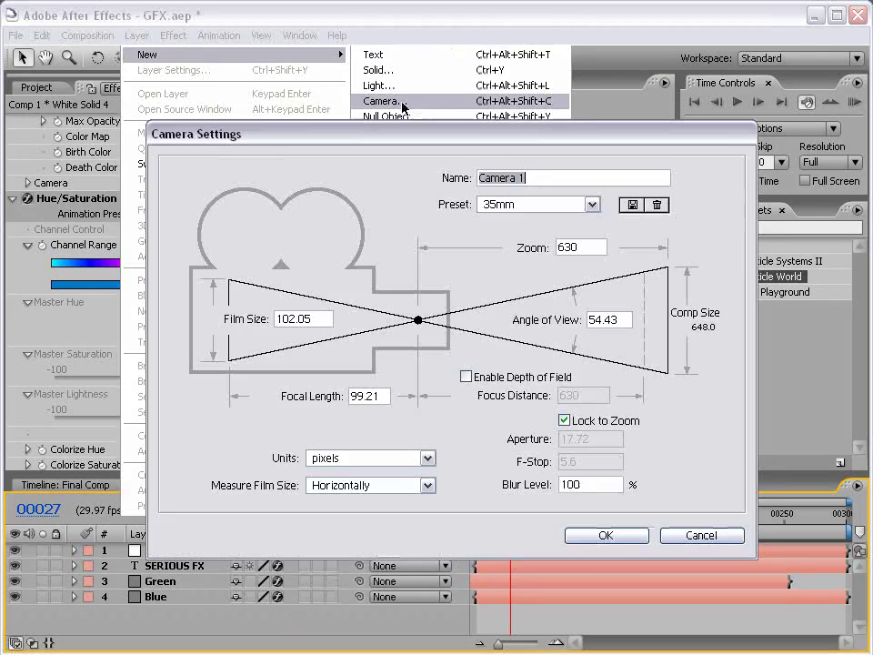
left_click(607, 536)
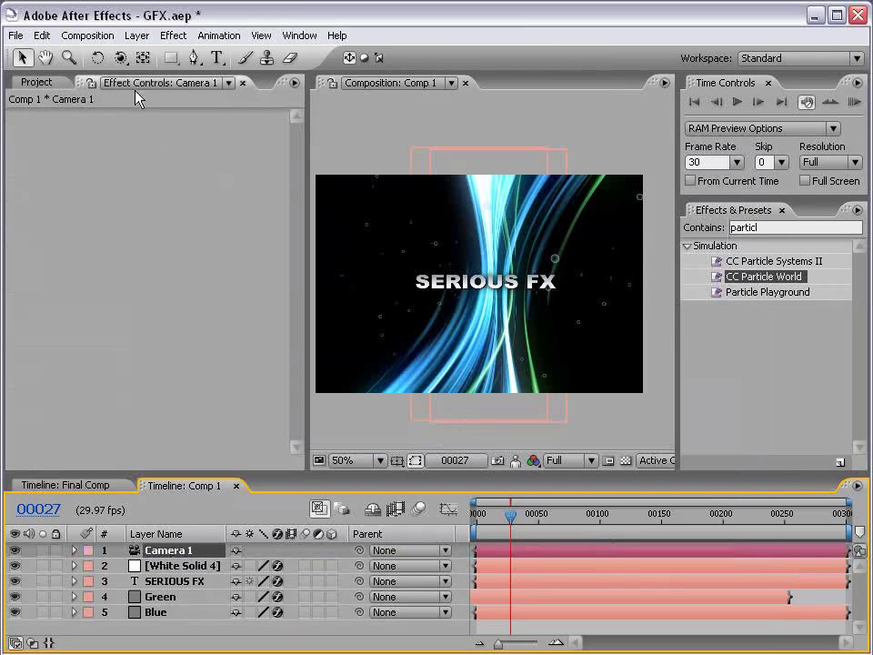
Step: Orbit Camera 1 slightly around the scene, then return to the Selection tool
left_click(119, 58)
left_click_drag(539, 257, 497, 280)
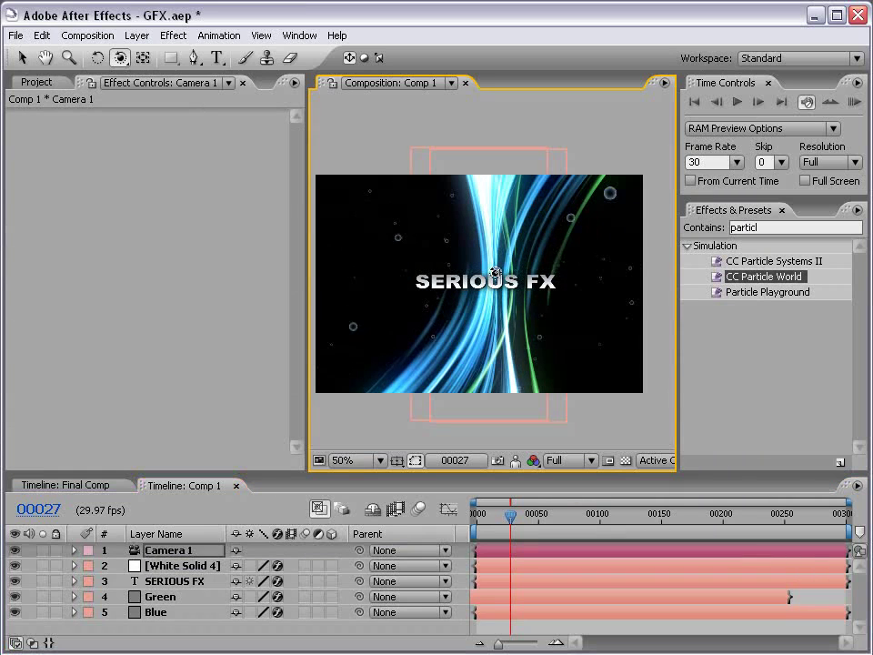
key("v")
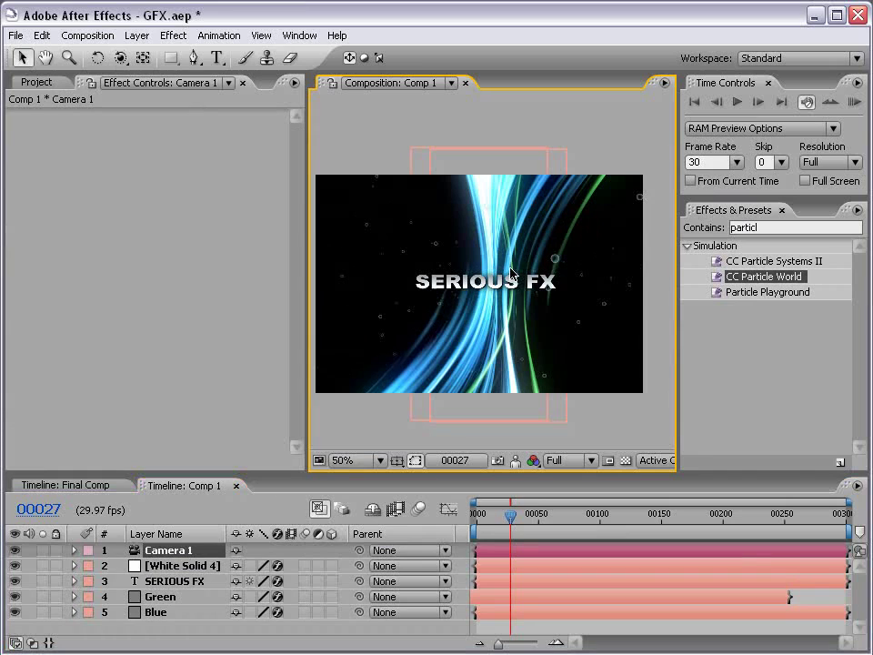
left_click_drag(261, 473, 261, 442)
left_click(161, 593)
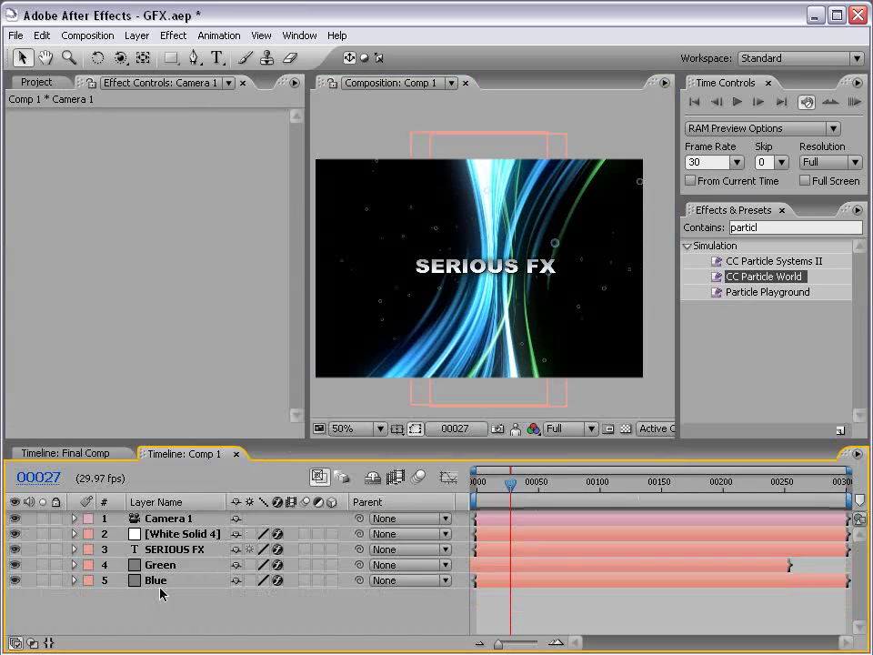
Step: Rename White Solid 4 to 'Particle Layer'
left_click(148, 536)
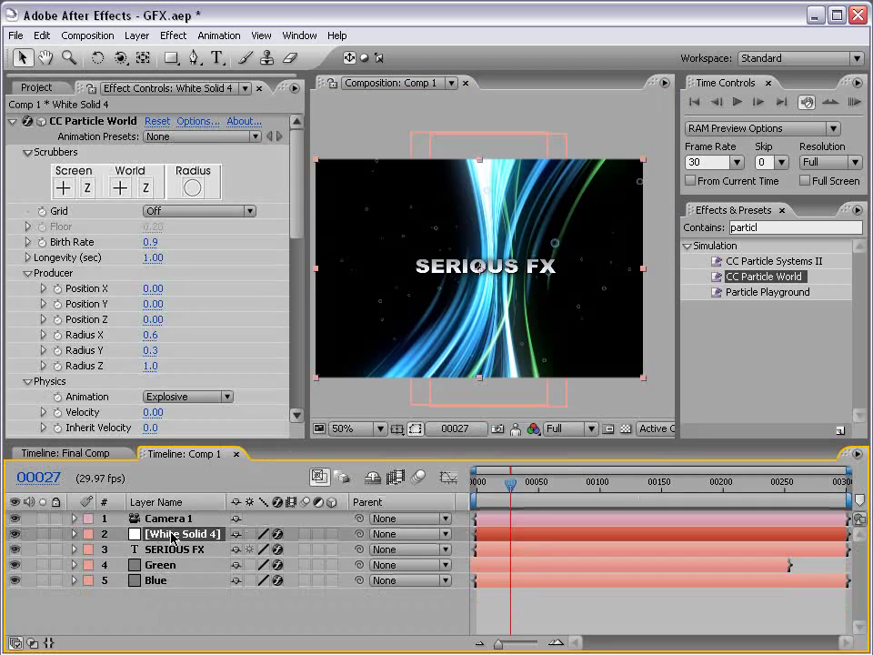
key("Return")
type("Particle Layer")
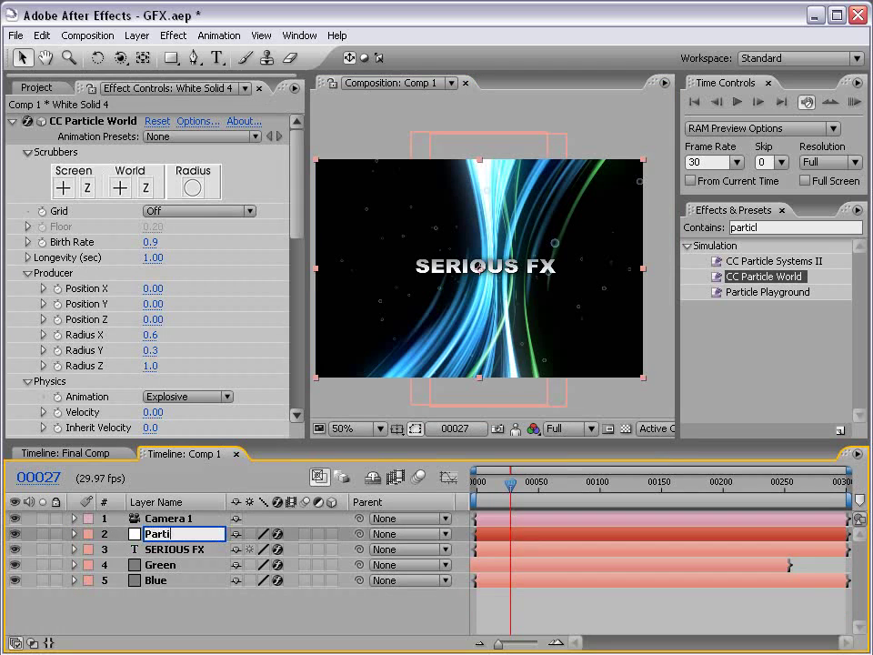
key("Return")
Step: Enable the 3D switch on the SERIOUS FX, Green and Blue layers
left_click(176, 550)
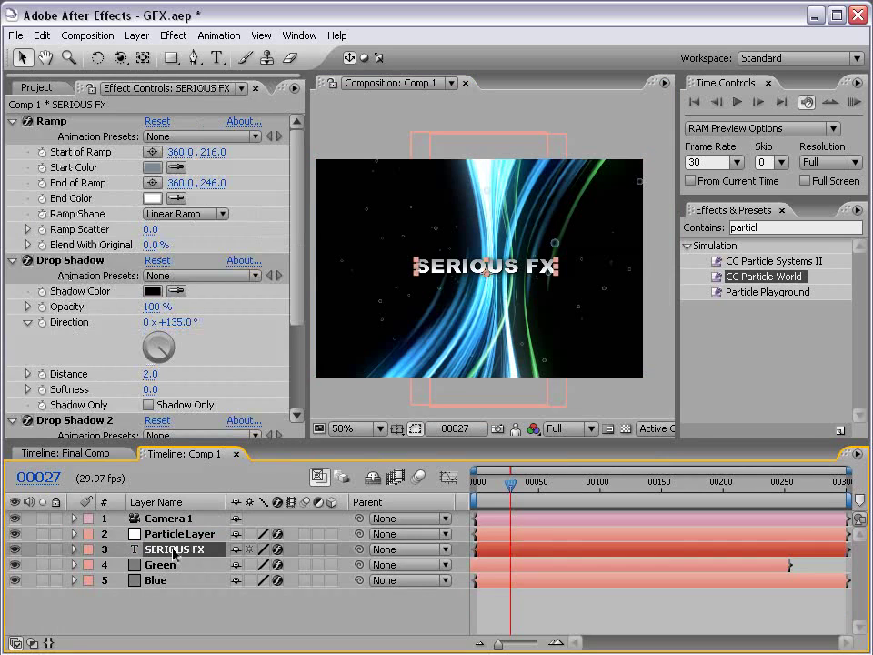
left_click(162, 565)
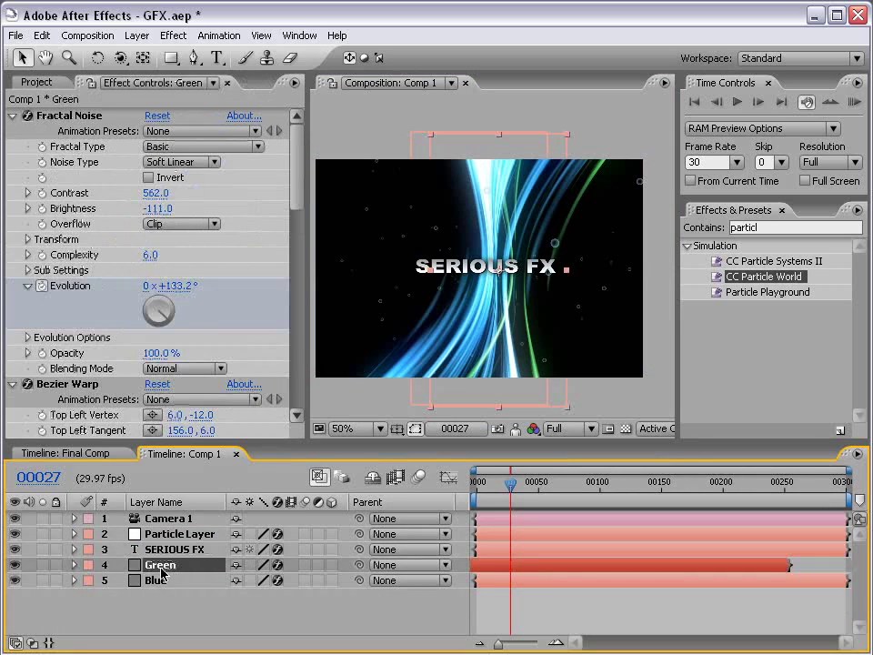
left_click(160, 582)
left_click(248, 594)
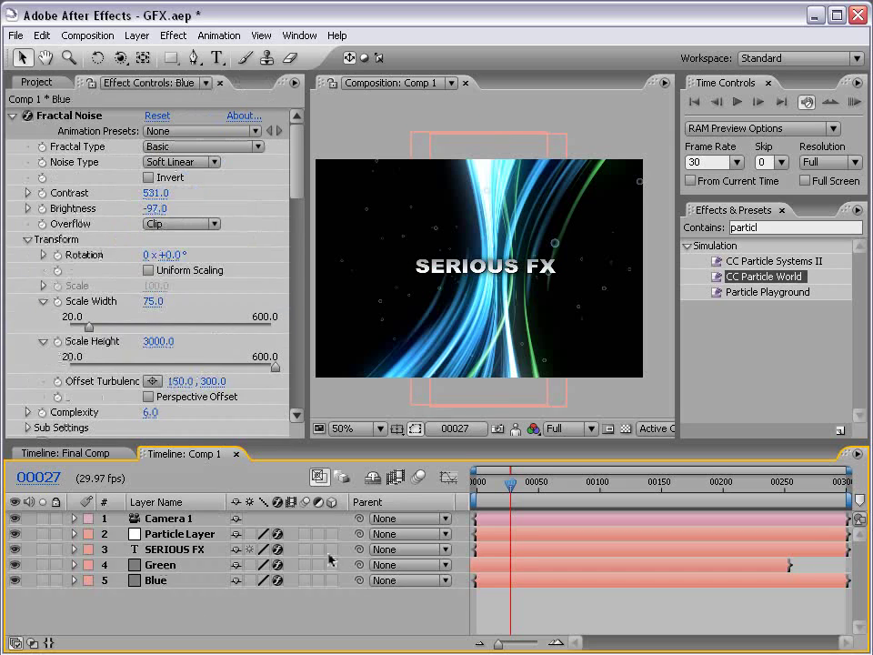
left_click_drag(331, 551, 332, 582)
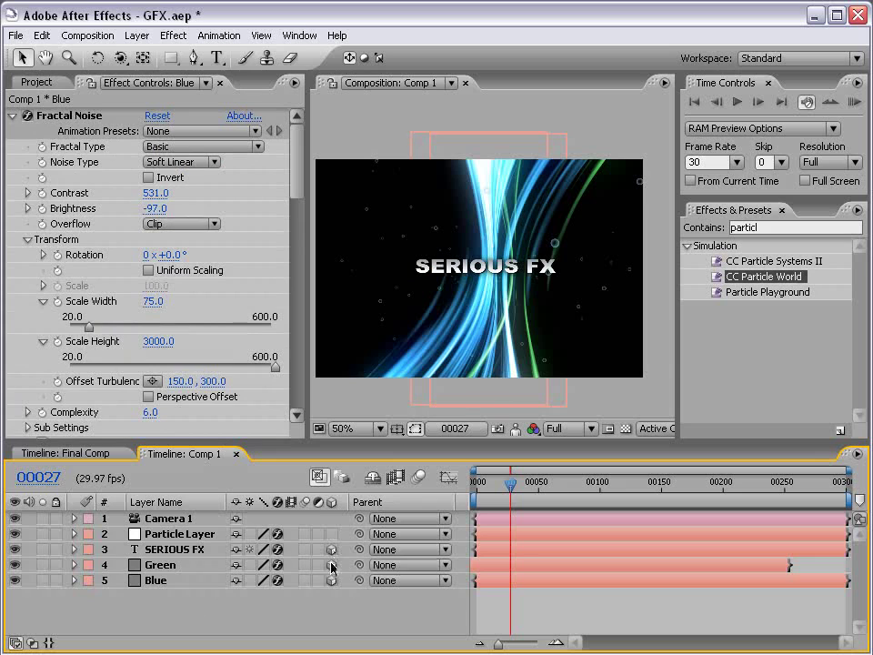
Step: Move the SERIOUS FX title along its Z axis toward the camera
left_click(156, 549)
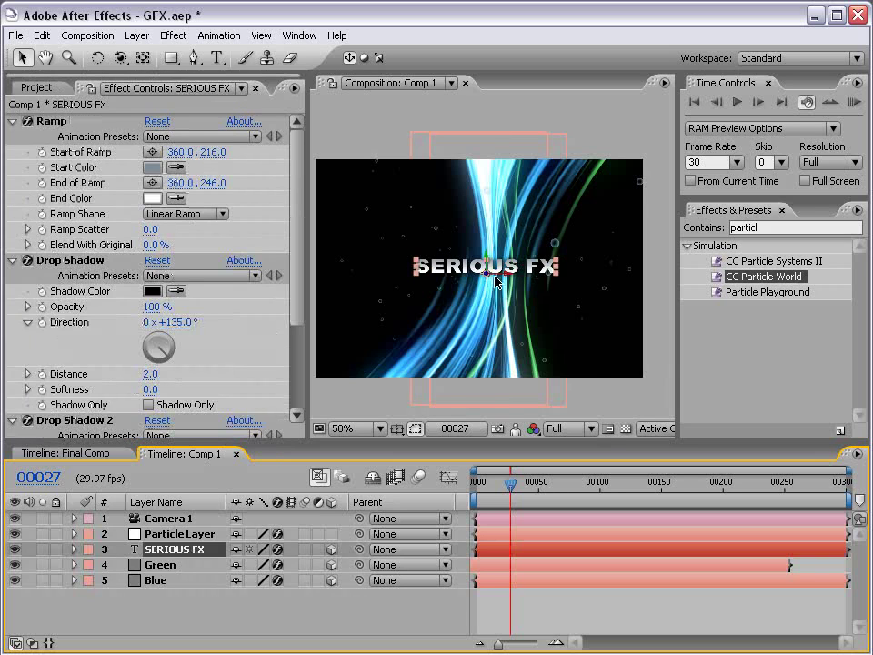
scroll(495, 283, "up", 2)
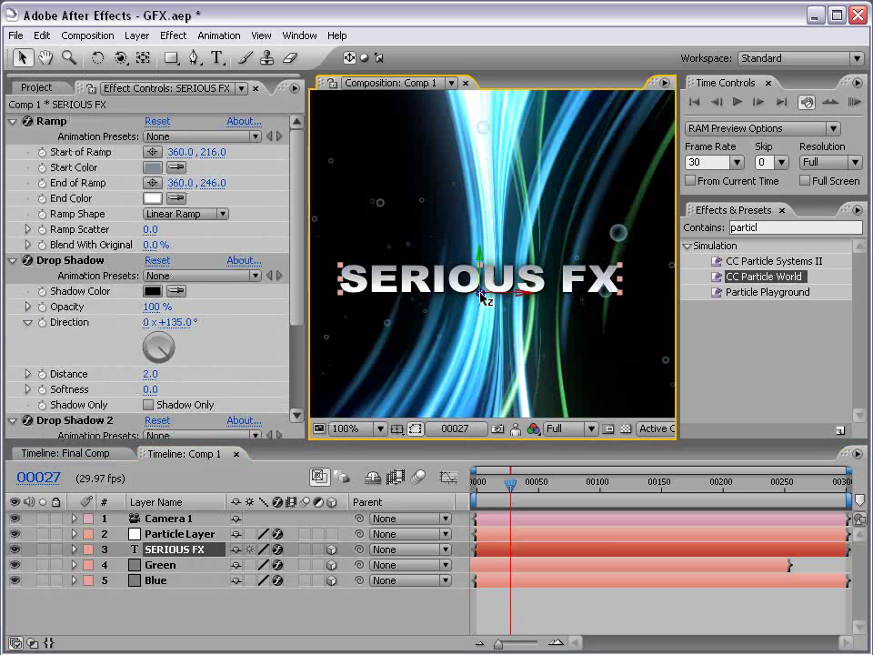
left_click_drag(482, 295, 481, 388)
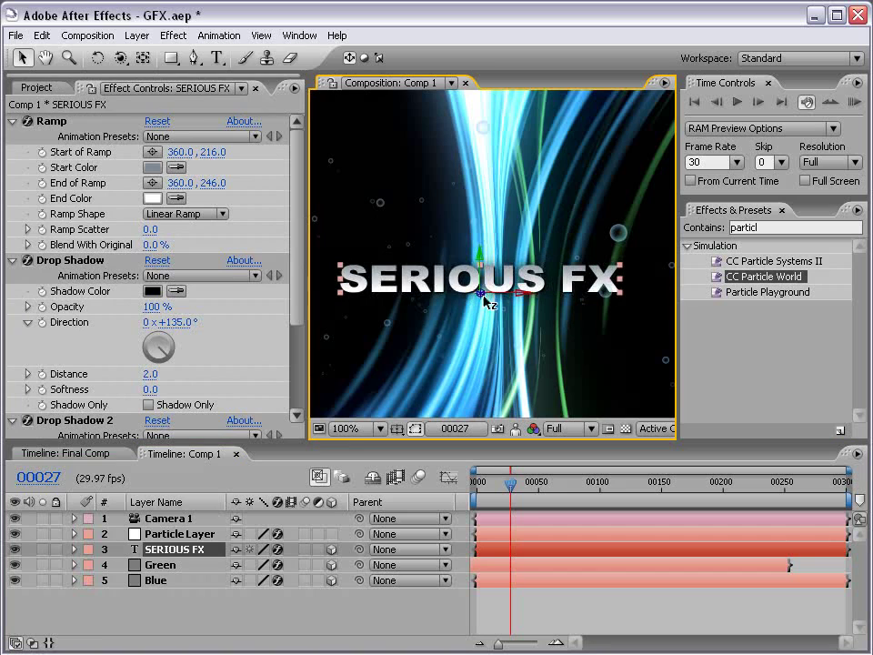
left_click_drag(488, 298, 466, 299)
key("ctrl+z")
left_click_drag(481, 295, 530, 332)
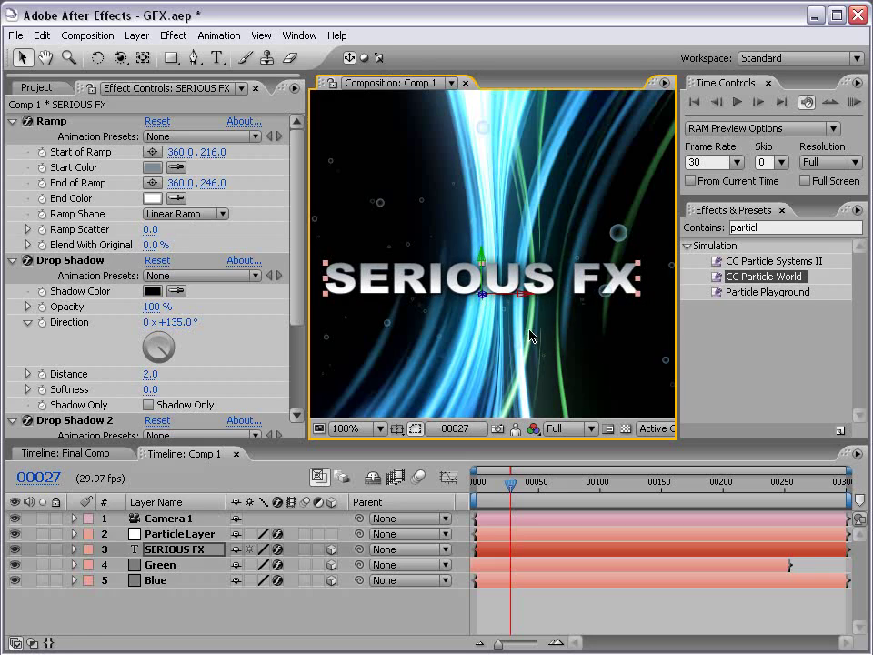
Step: Push the Green and Blue streak layers to new depths along their Z axes
left_click(156, 571)
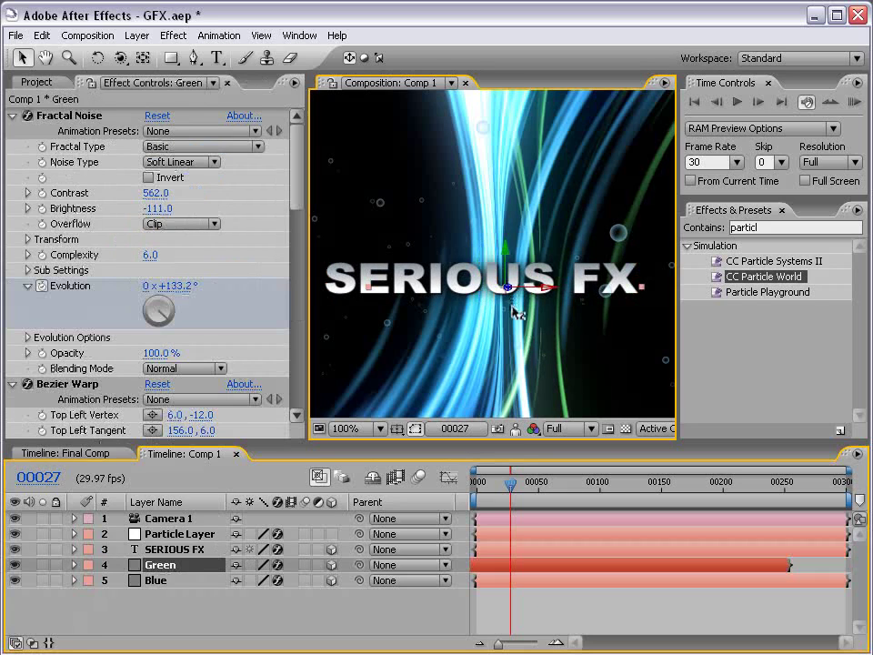
mouse_move(514, 315)
left_mouse_down()
mouse_move(521, 354)
mouse_move(439, 259)
mouse_move(308, 193)
left_mouse_up()
key("comma")
left_click(164, 580)
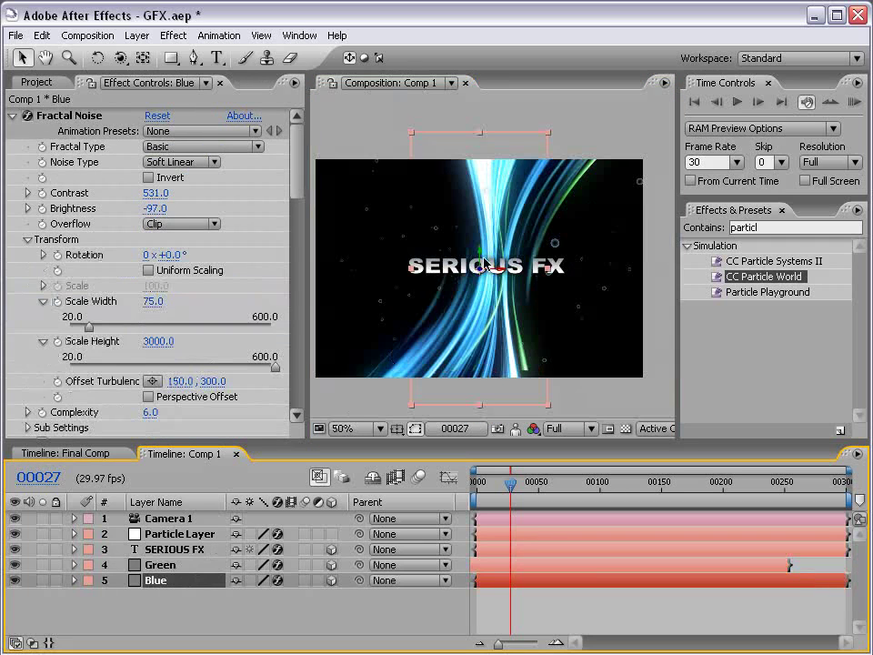
left_click_drag(482, 273, 483, 312)
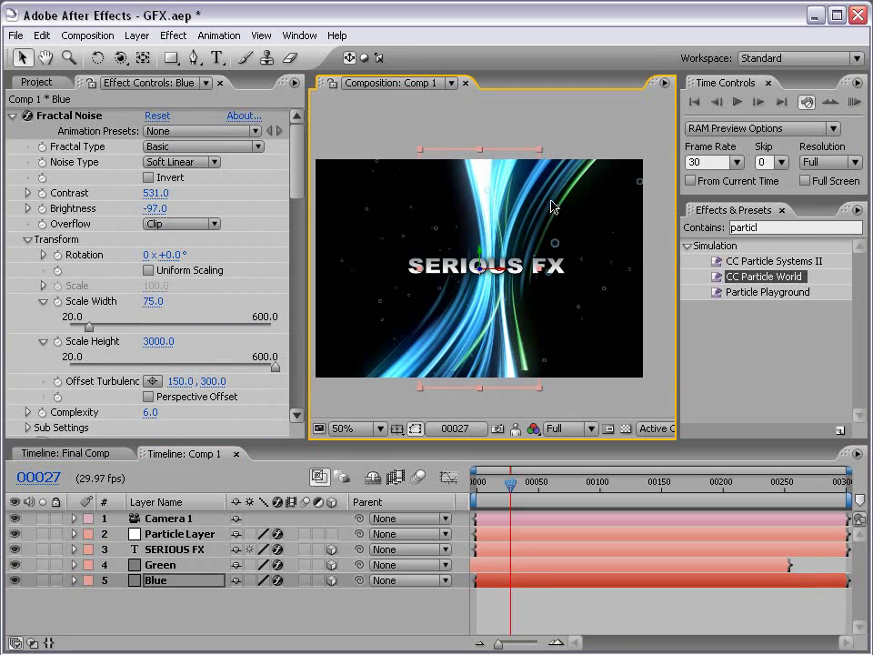
Step: Scale up the Green streak layer and preview the composition full-window
left_click(488, 564)
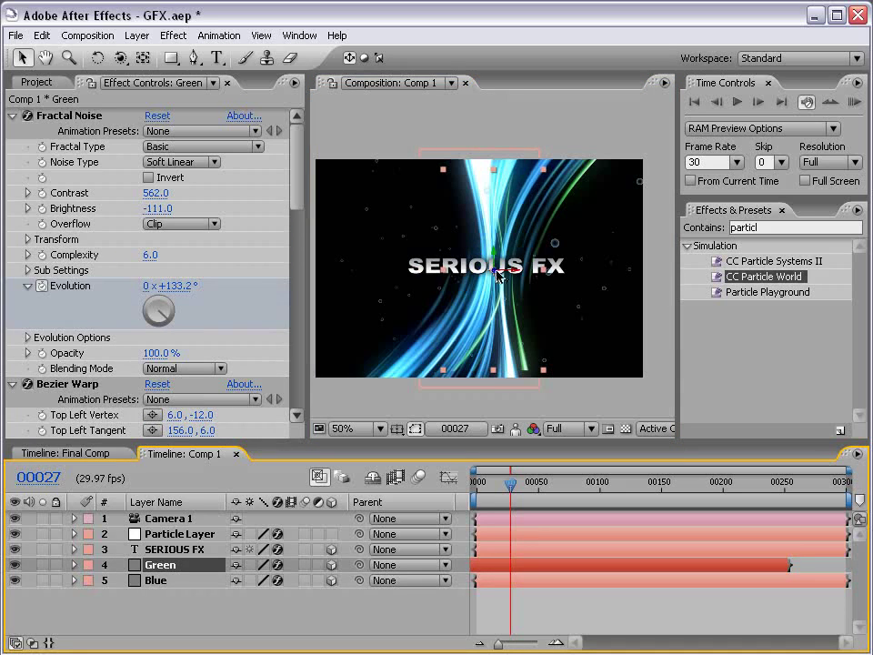
left_click_drag(547, 377, 554, 389)
key("grave")
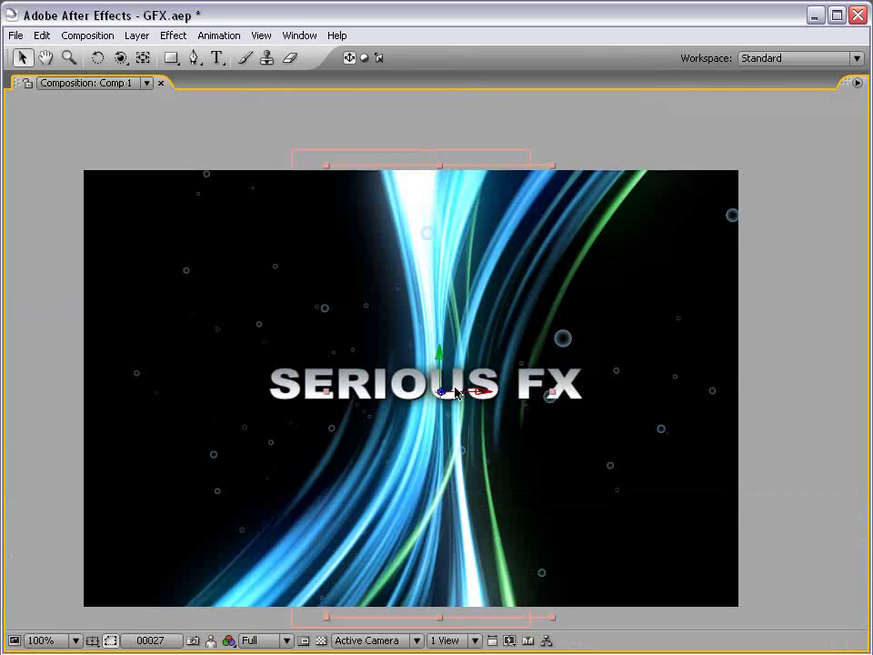
key("grave")
left_click(559, 409)
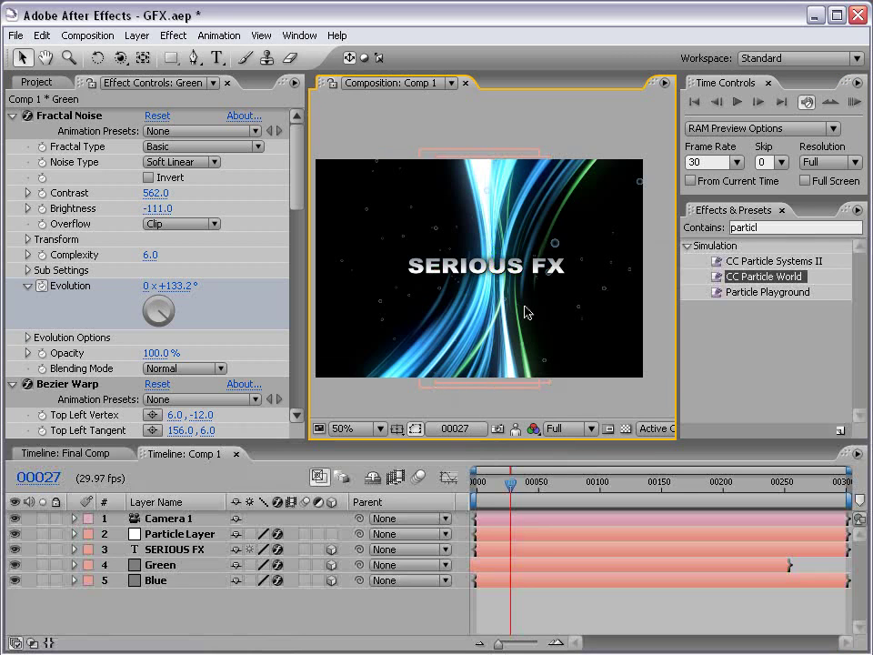
Step: Slide the Particle Layer bar earlier so bubbles show at frame 0, checking at frame 88
left_click_drag(506, 491, 472, 492)
key("grave")
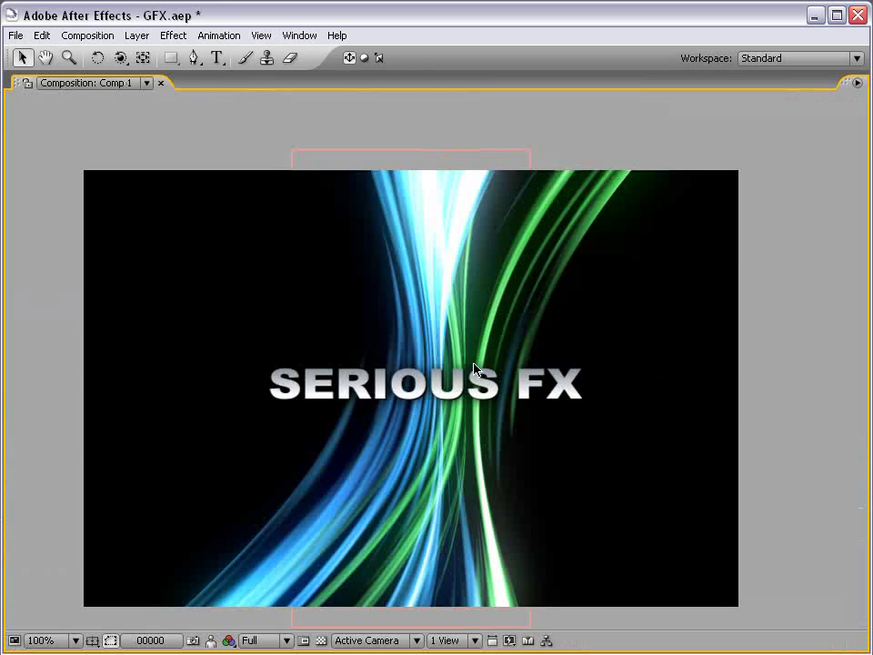
key("grave")
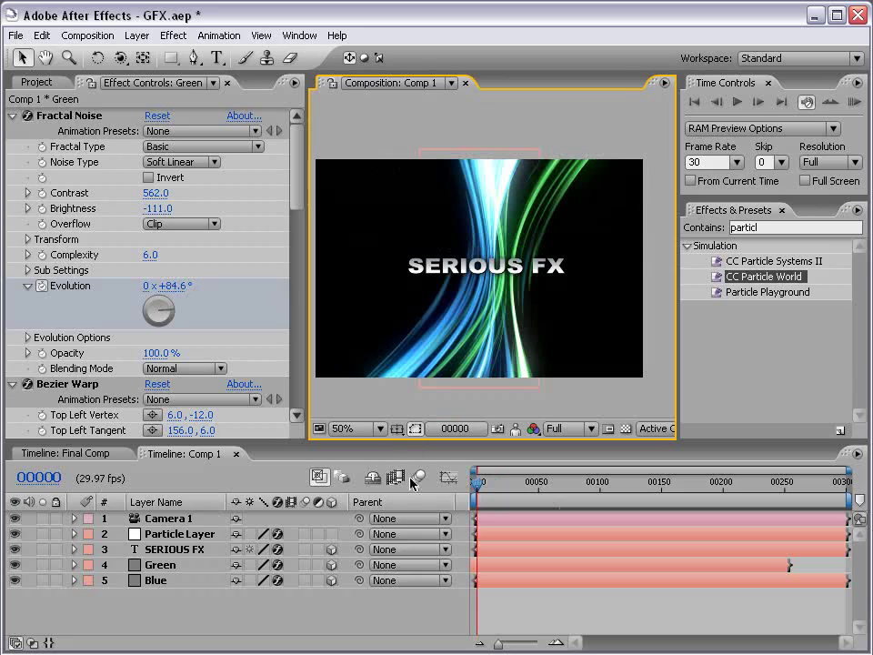
left_click(168, 537)
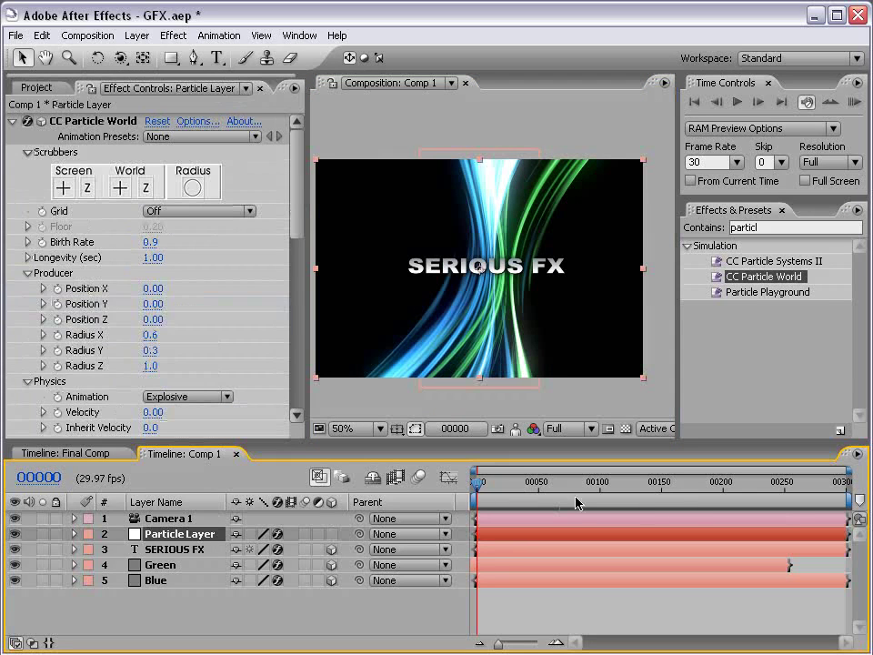
left_click_drag(816, 536, 728, 536)
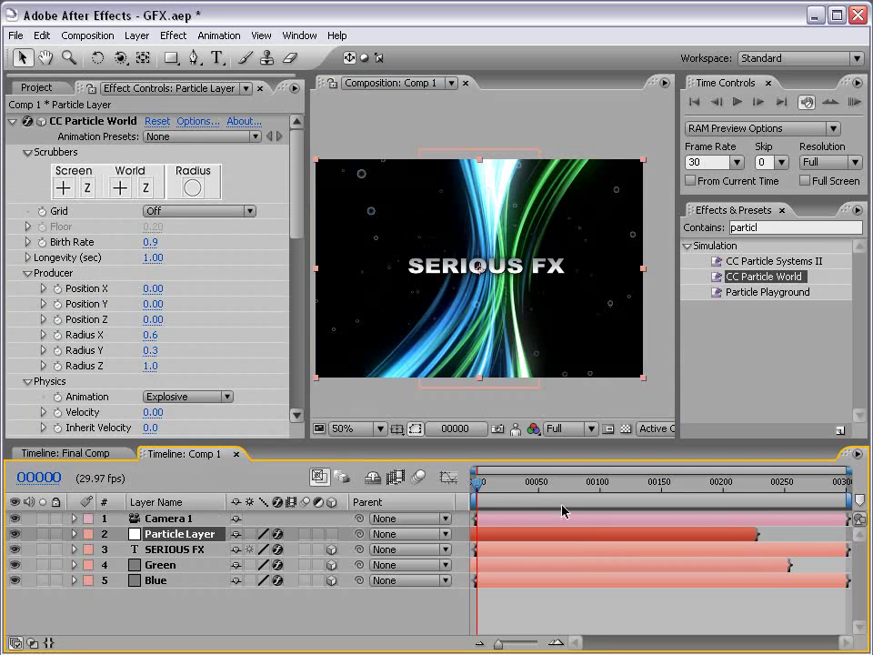
left_click_drag(488, 496, 444, 492)
left_click(506, 604)
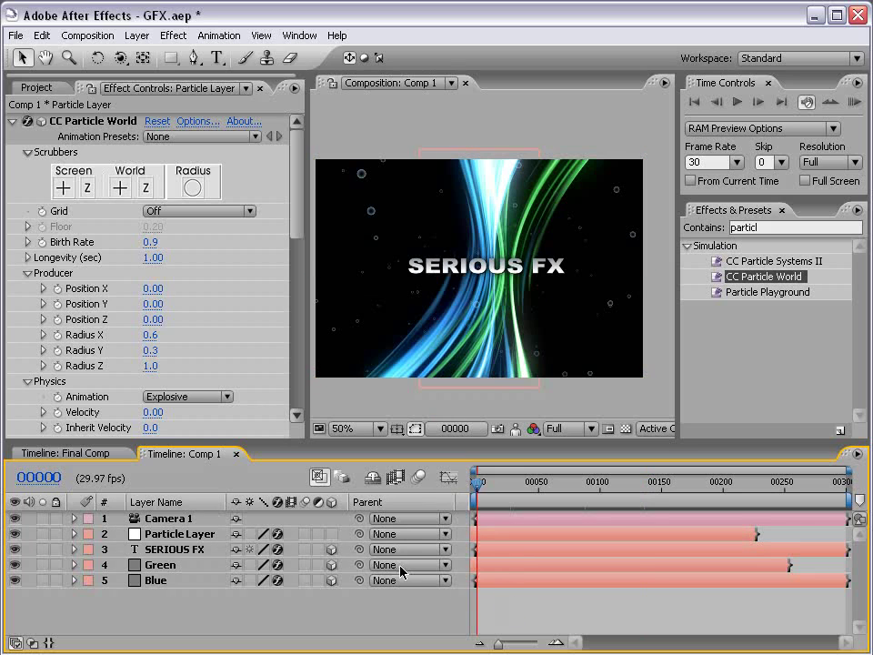
Step: Keyframe Camera 1's Position at frame 0, then orbit it for a keyframe near frame 150
left_click(167, 519)
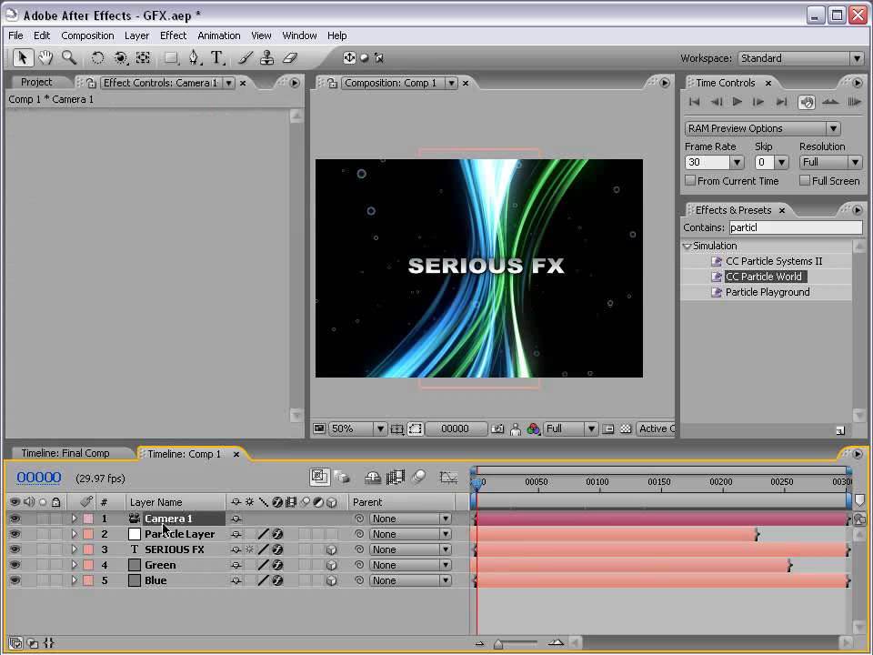
key("p")
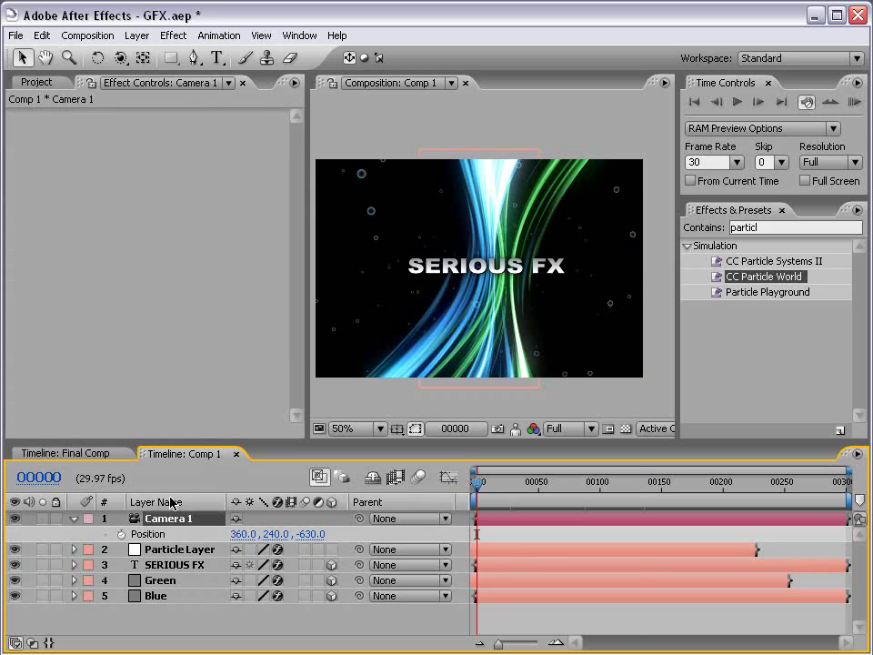
left_click(122, 534)
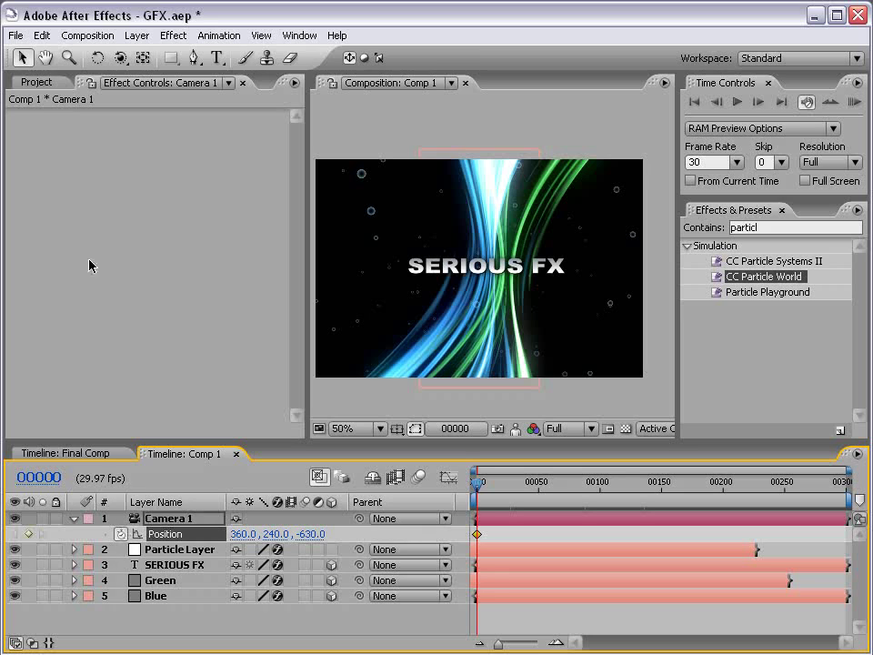
left_click(120, 58)
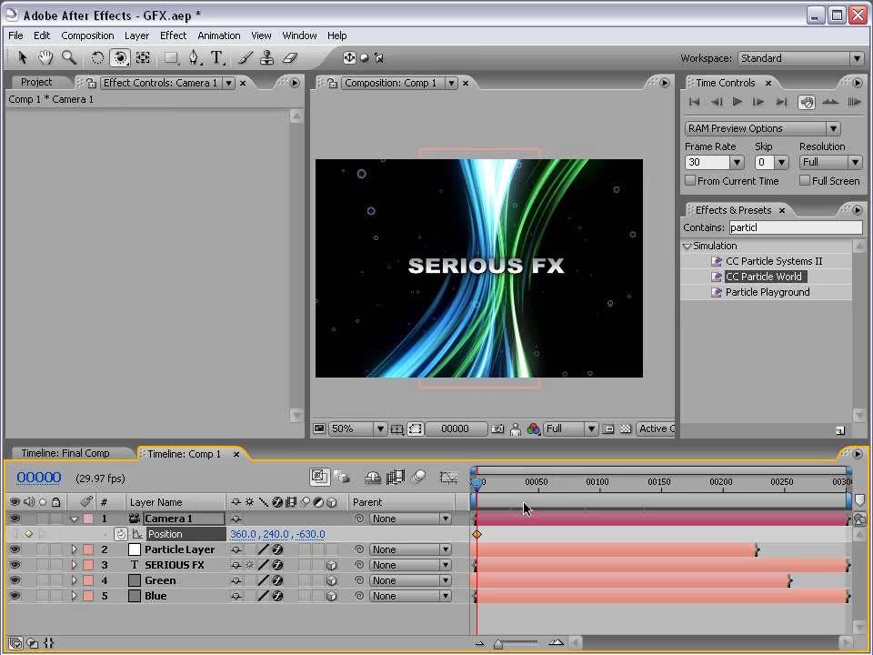
left_click_drag(521, 500, 662, 497)
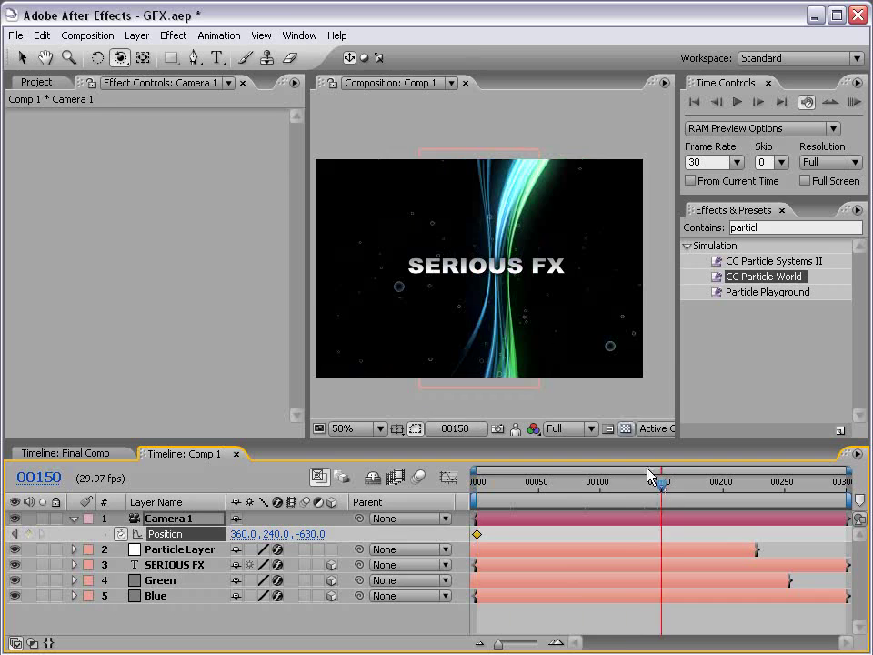
left_click_drag(536, 319, 487, 293)
left_click(477, 491)
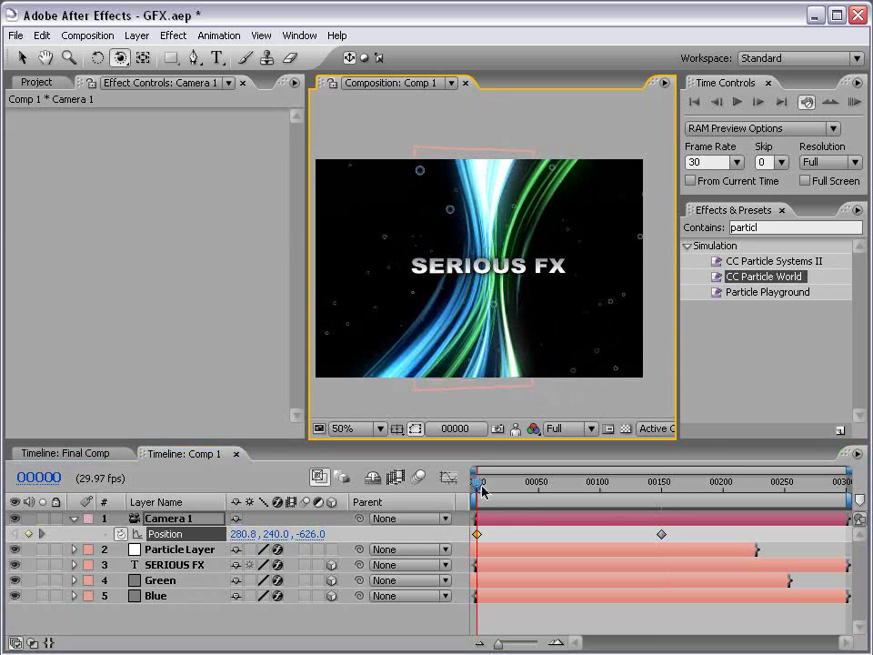
left_click_drag(482, 491, 655, 486)
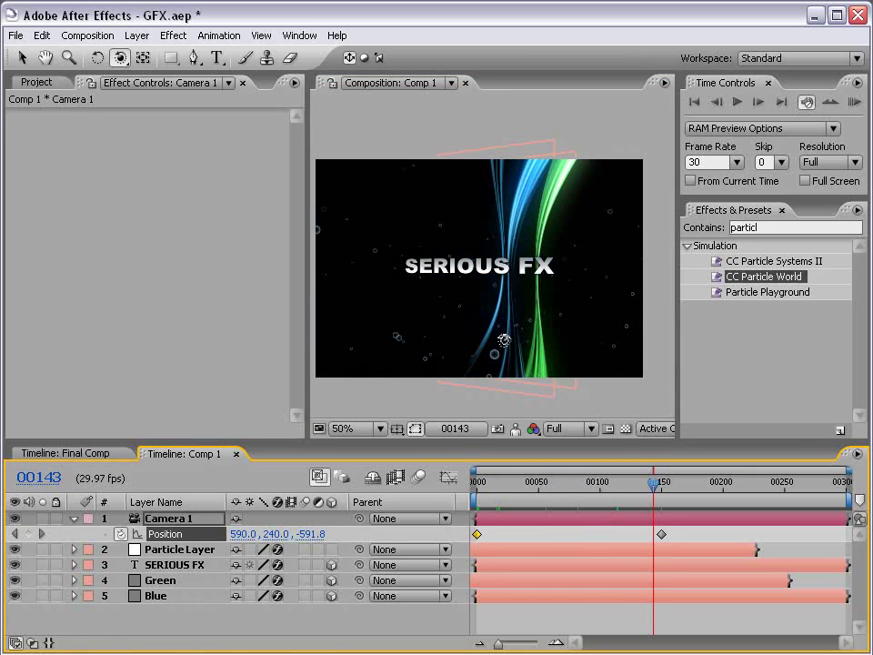
key("v")
key("grave")
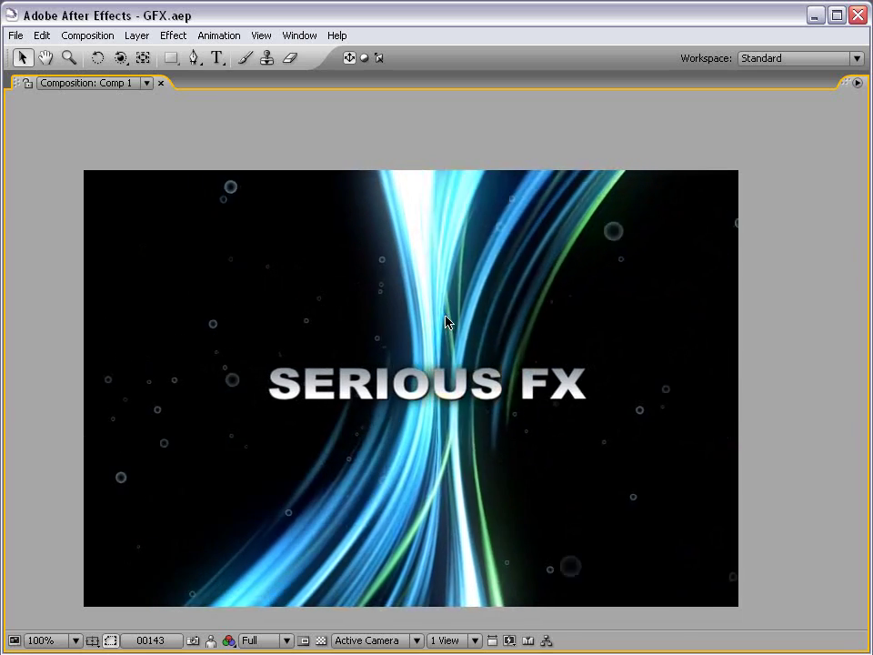
Step: Create a new black solid layer
key("grave")
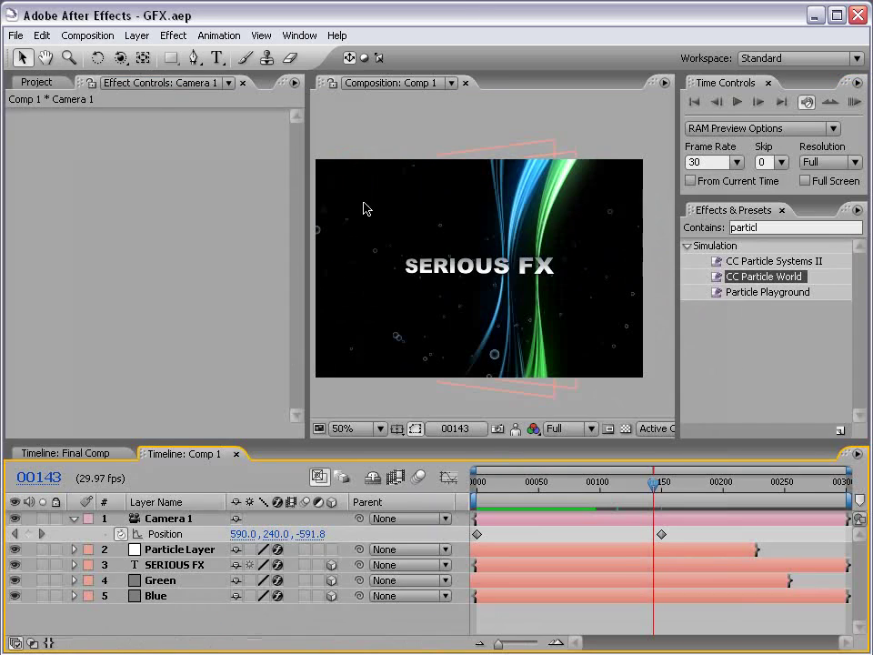
left_click(136, 35)
mouse_move(150, 55)
left_click(400, 70)
left_click(344, 472)
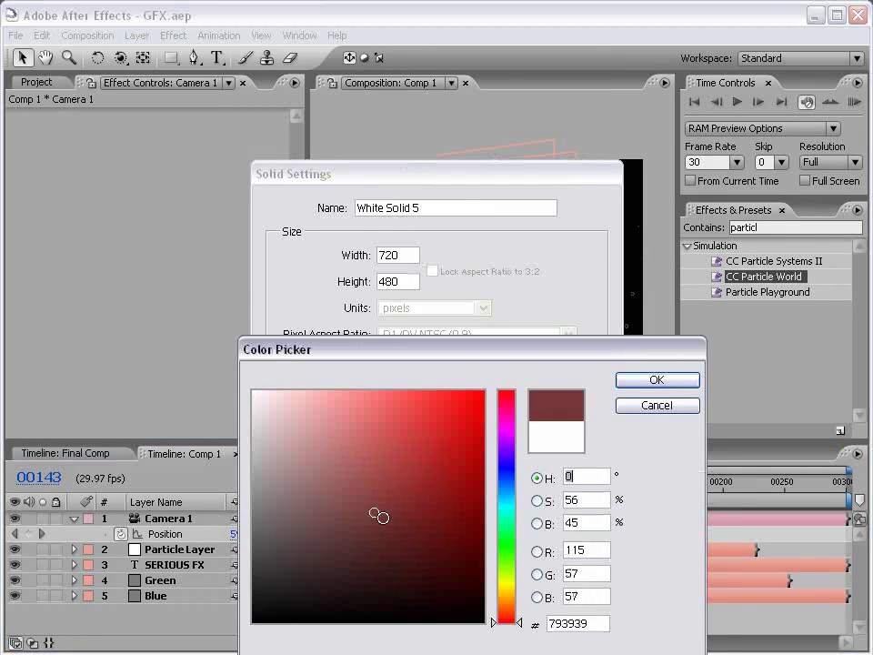
left_click_drag(417, 541, 491, 629)
left_click(653, 380)
key("Return")
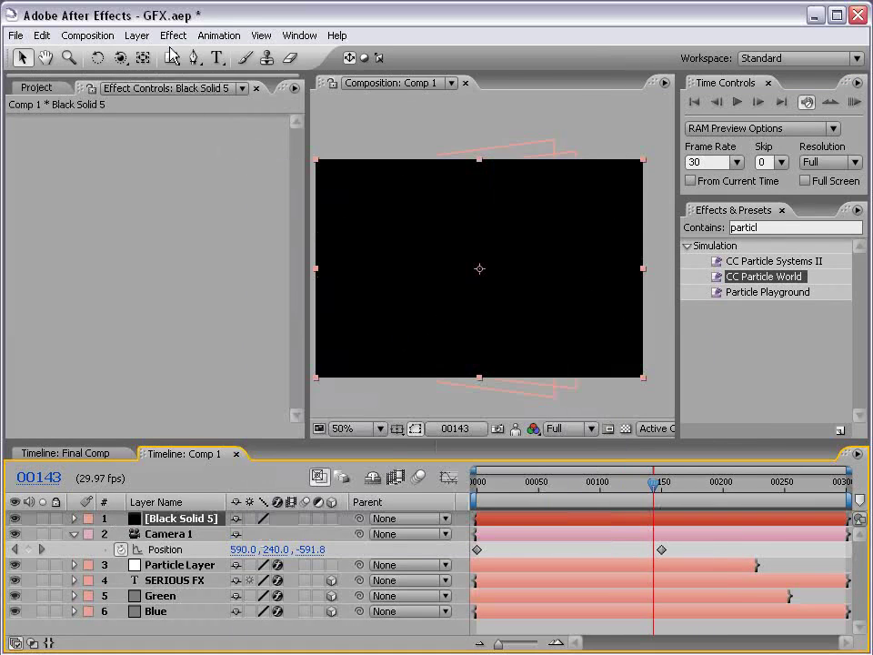
Step: Apply Lens Flare to the black solid and move its centre toward the frame middle
left_click(173, 35)
mouse_move(211, 266)
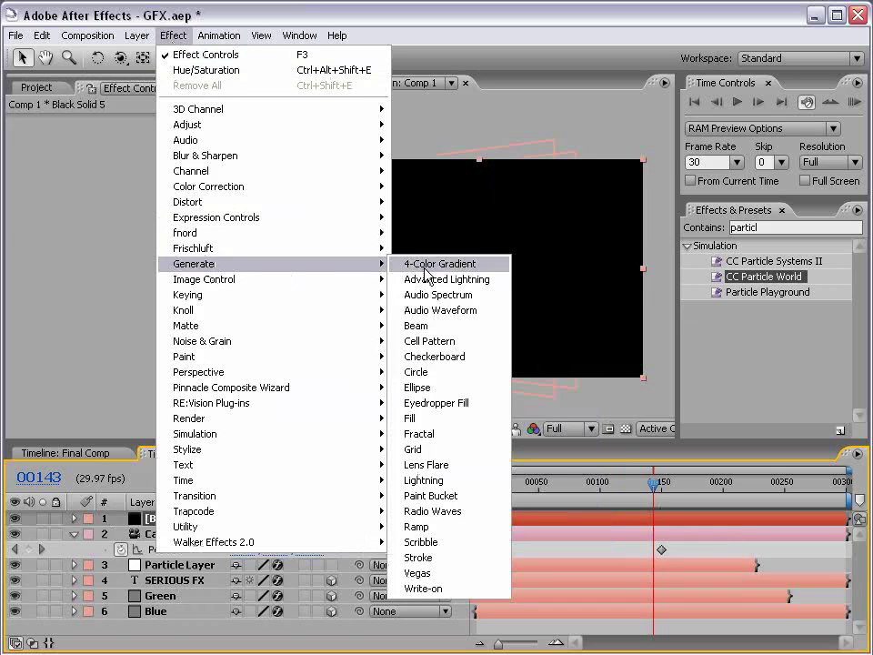
left_click(431, 465)
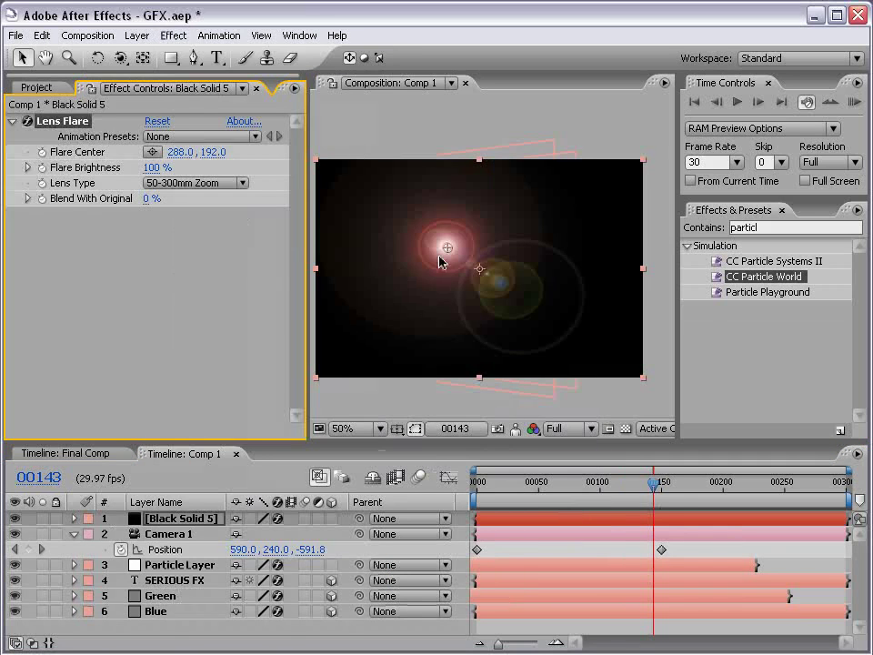
left_click_drag(449, 249, 461, 270)
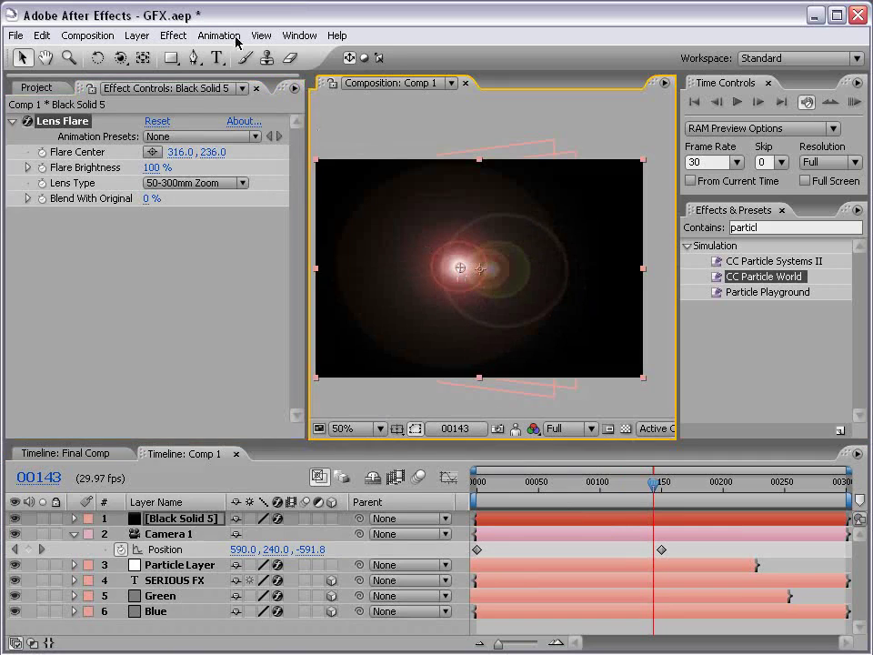
Step: Colorize the flare with Hue/Saturation at hue 212, saturation 33, lightness -54
left_click(173, 36)
mouse_move(196, 186)
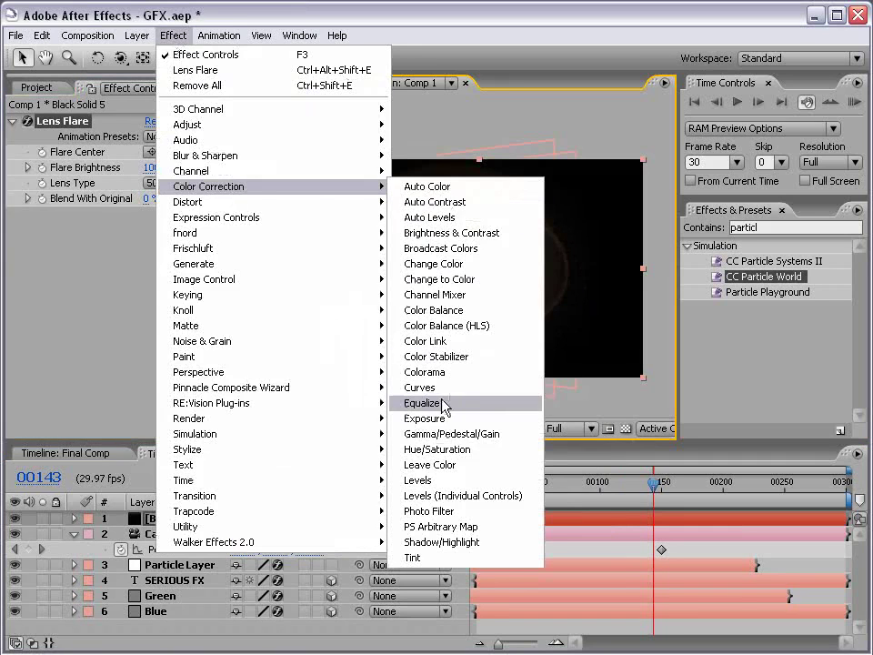
left_click(445, 450)
scroll(298, 363, "down", 2)
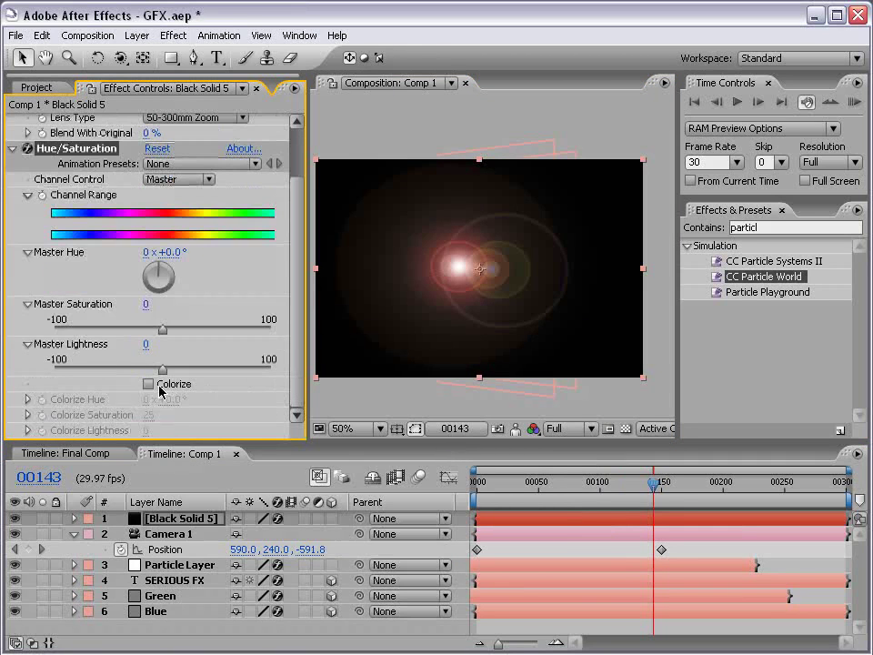
left_click(148, 383)
left_click_drag(155, 399, 353, 391)
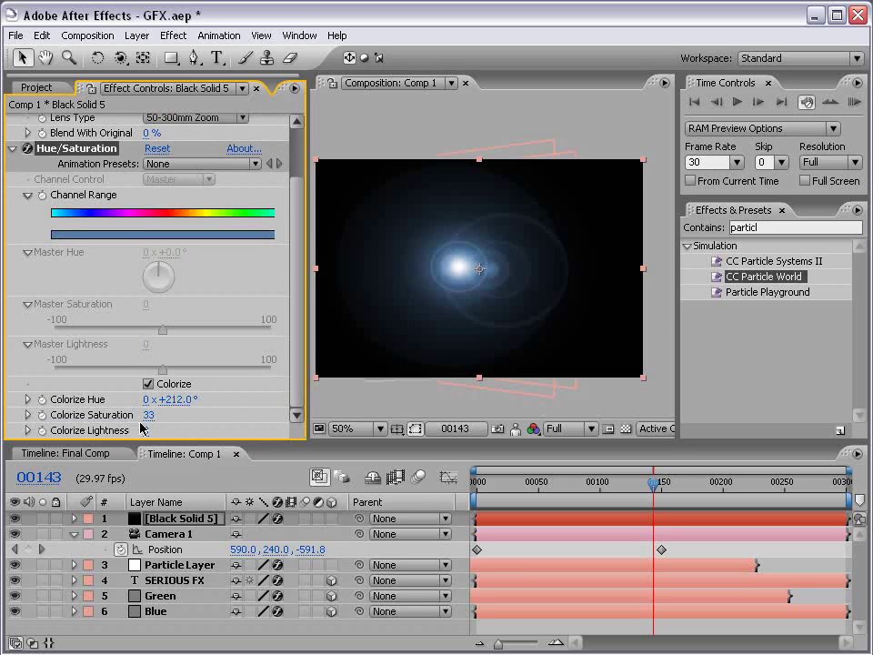
left_click_drag(144, 431, 130, 431)
Step: Move the flare solid beneath all other layers and review it full-window
left_click_drag(160, 596, 165, 622)
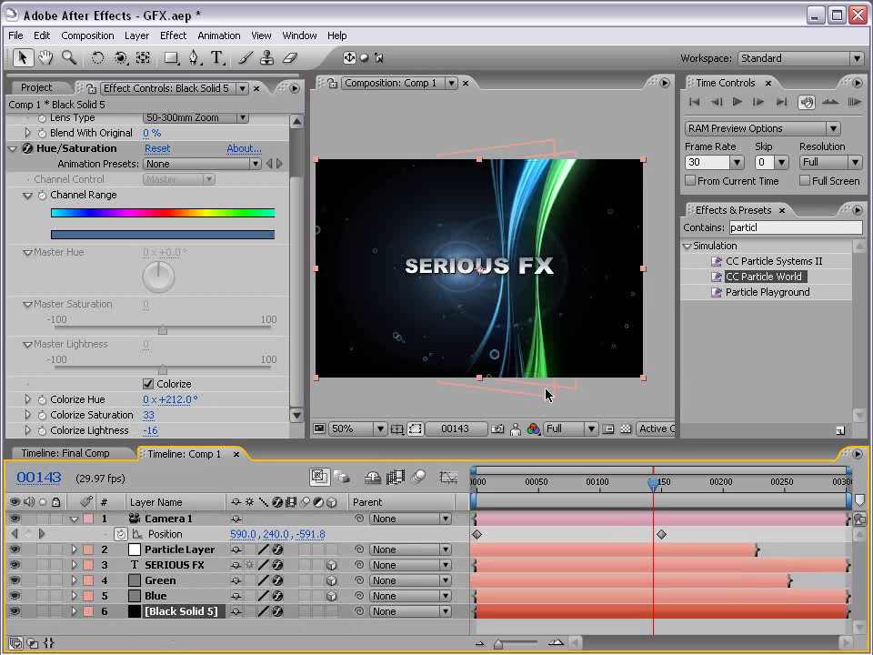
scroll(499, 252, "up", 2)
key("grave")
key("grave")
scroll(482, 298, "down", 2)
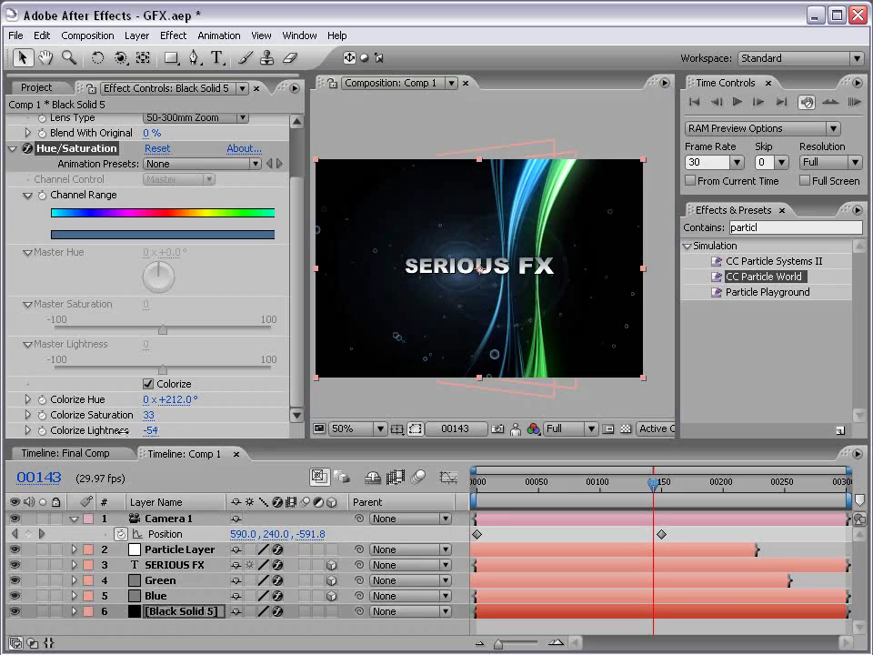
scroll(551, 298, "up", 2)
key("grave")
key("grave")
scroll(455, 338, "down", 2)
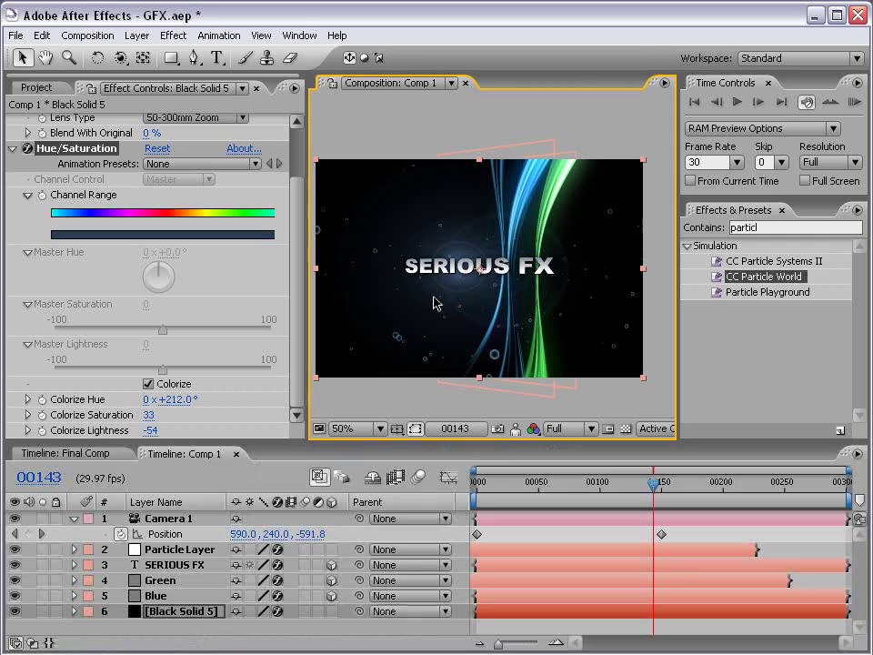
scroll(492, 347, "up", 2)
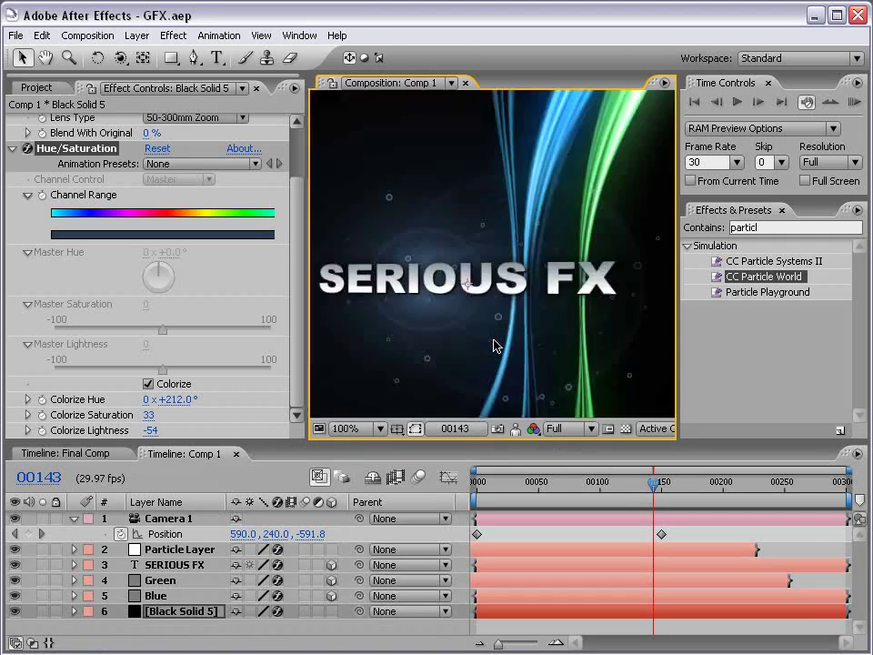
key("grave")
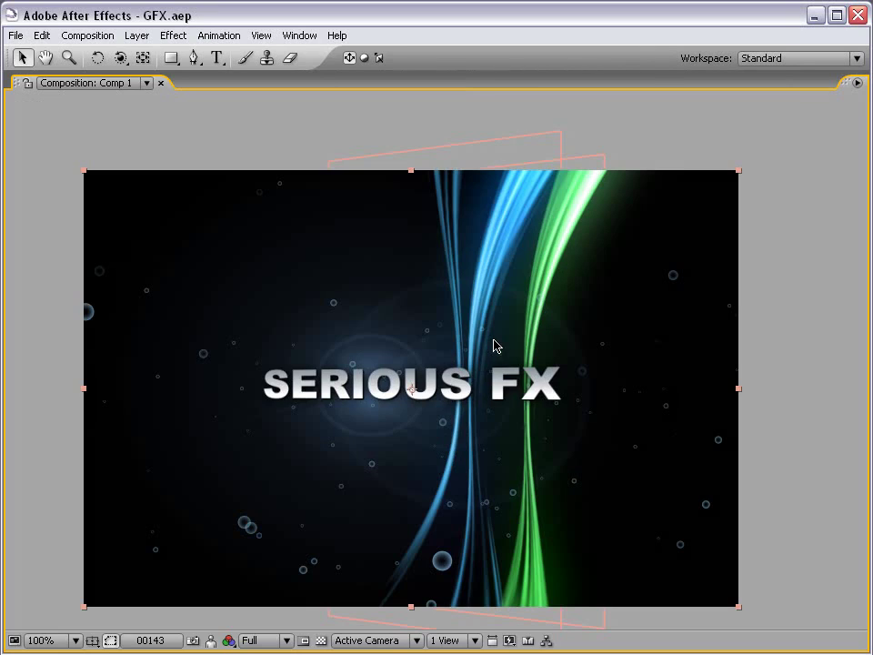
Step: Set the Green layer's Fractal Noise Transform Scale Width to 111
key("grave")
scroll(491, 319, "down", 2)
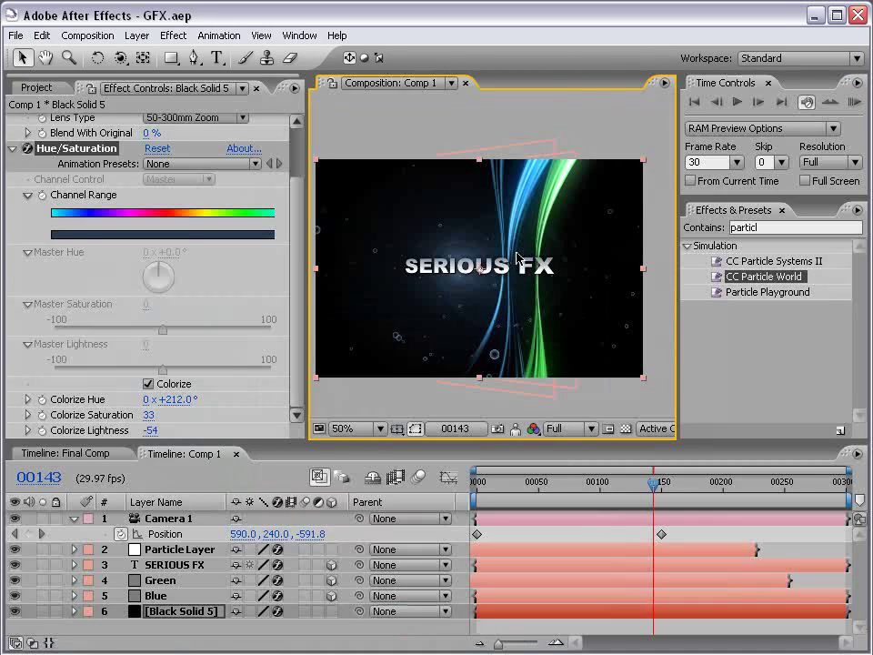
left_click(169, 583)
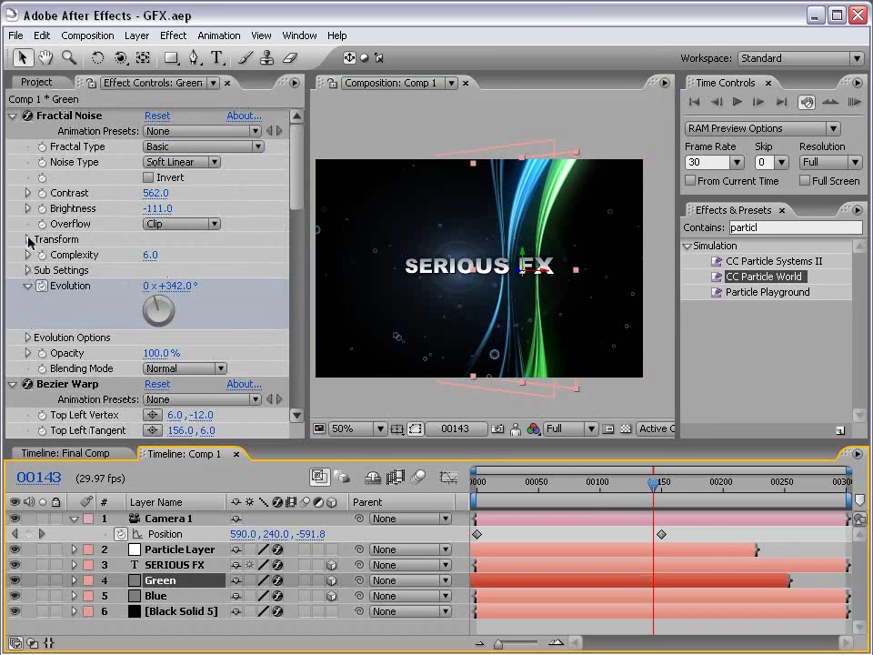
left_click(28, 240)
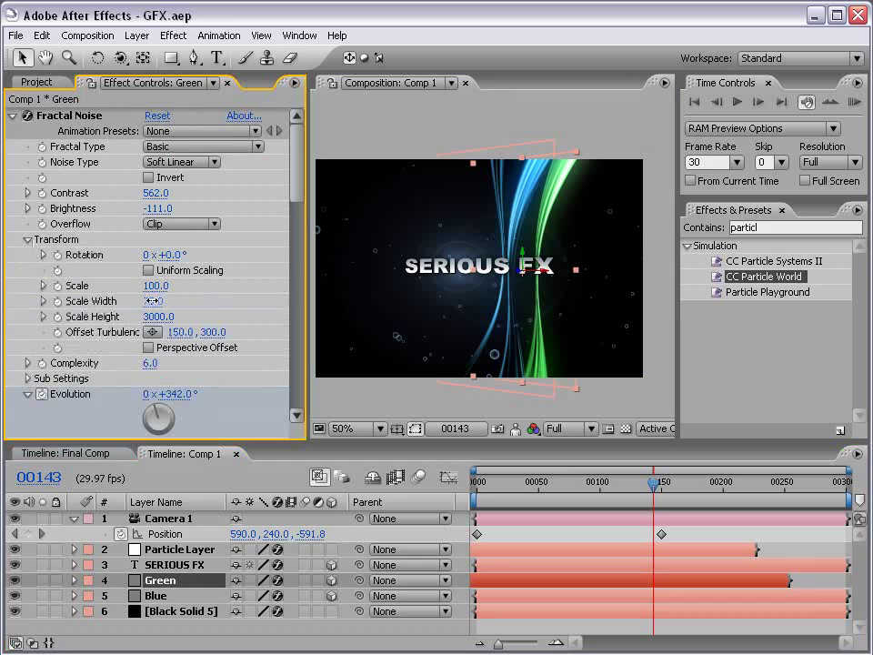
left_click_drag(151, 301, 185, 301)
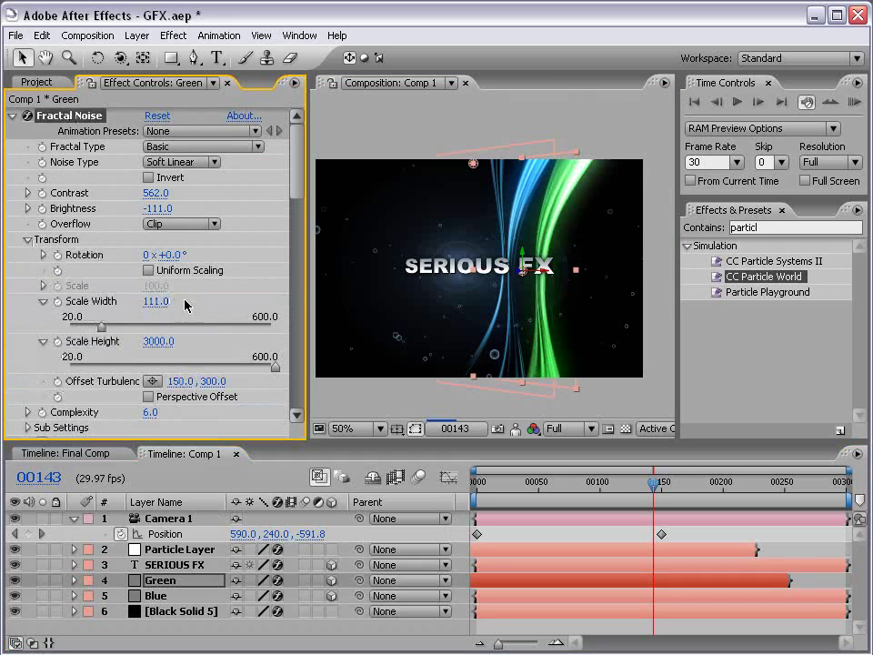
left_click_drag(163, 302, 91, 306)
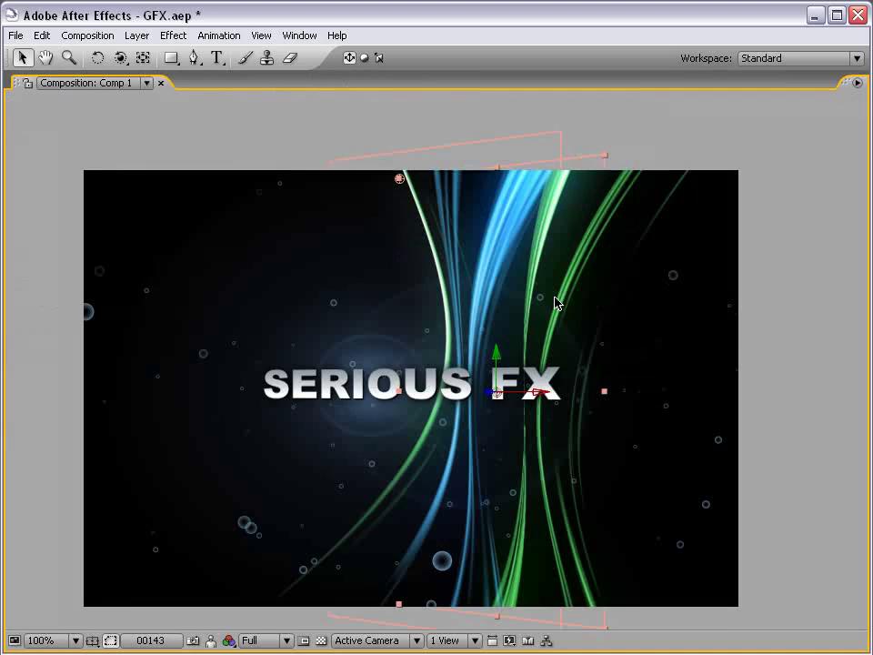
key("grave")
key("grave")
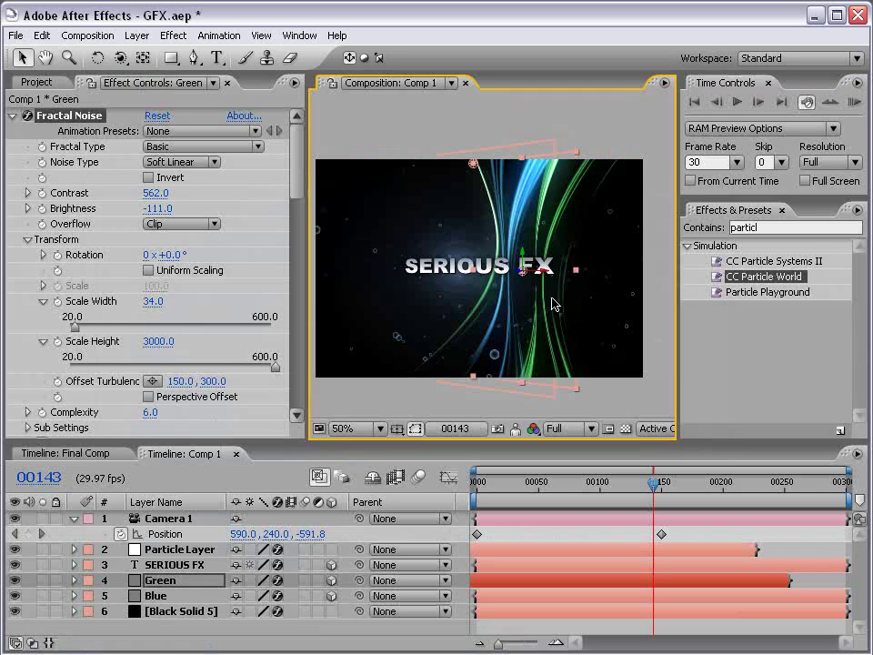
key("ctrl+z")
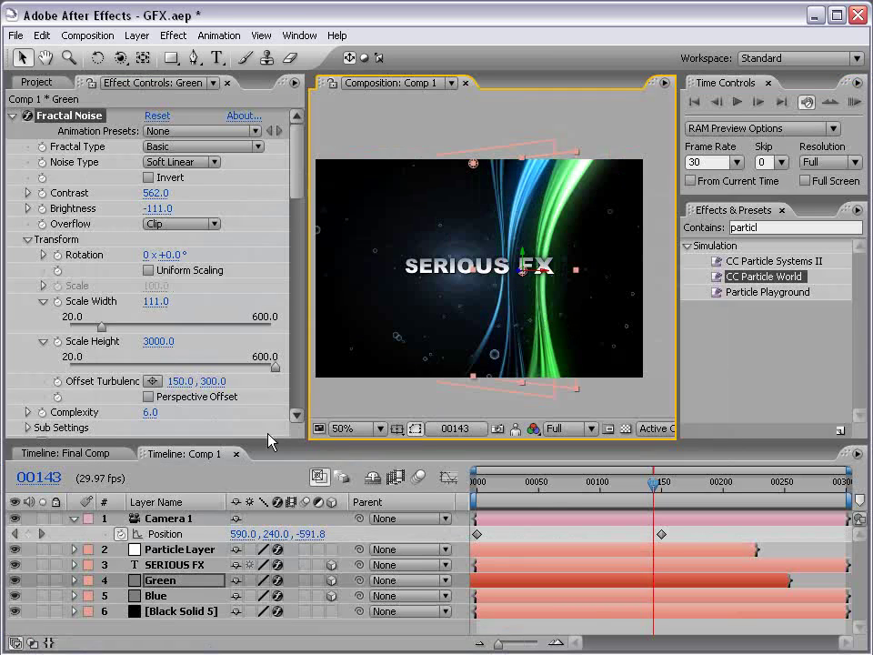
Step: Check the Final Comp, save the GFX project, and return to the Comp 1 timeline
left_click(80, 453)
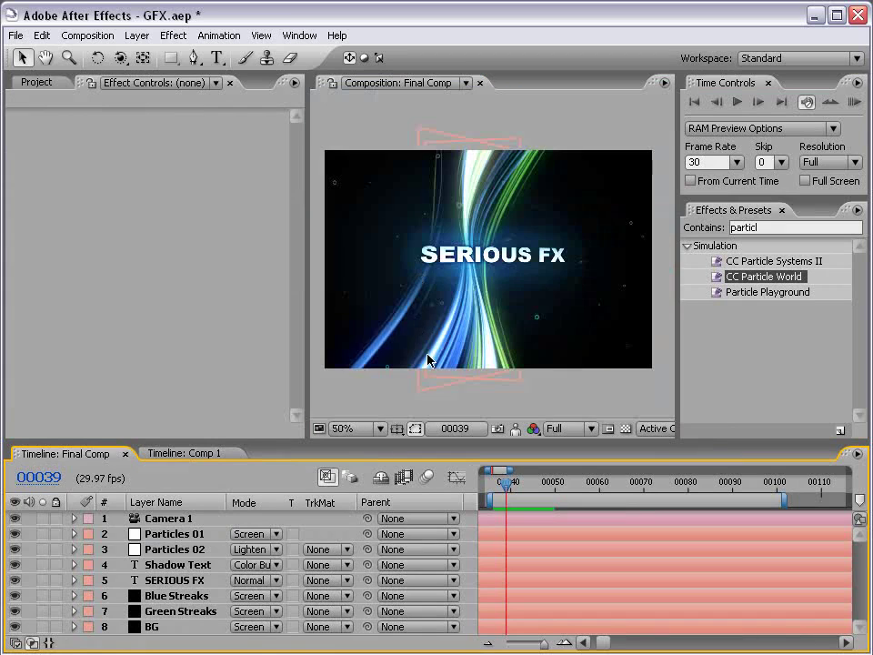
key("ctrl+s")
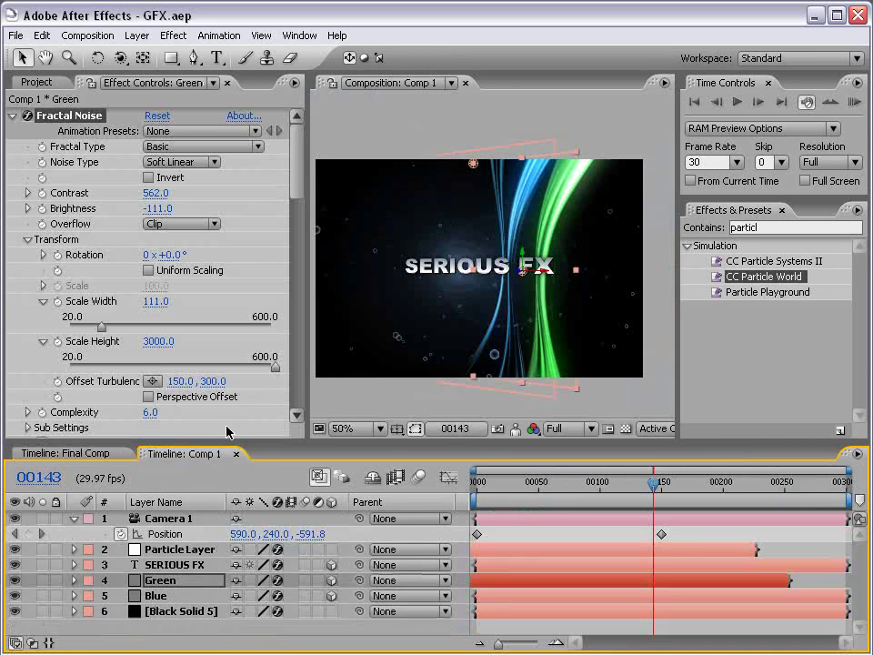
left_click(186, 453)
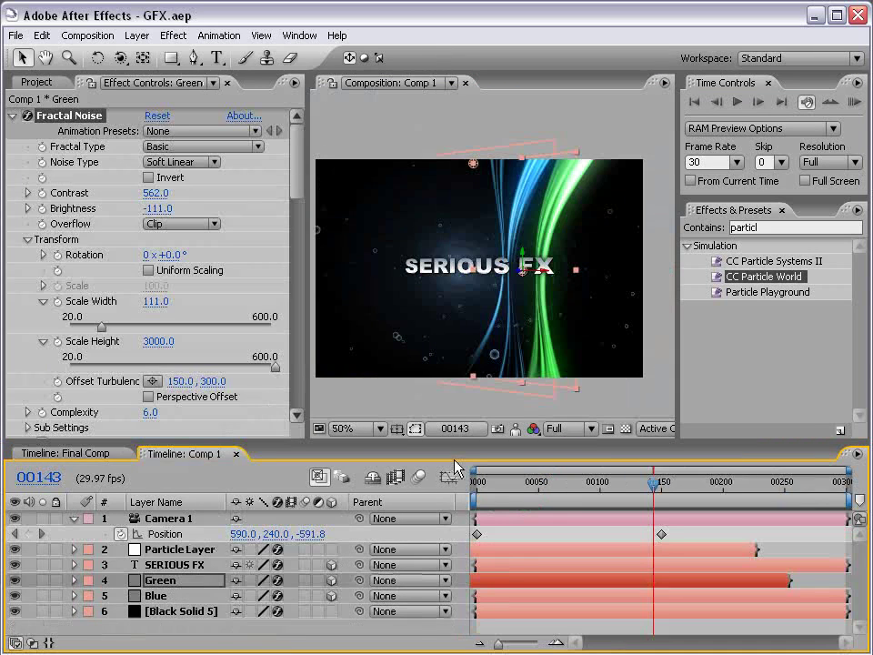